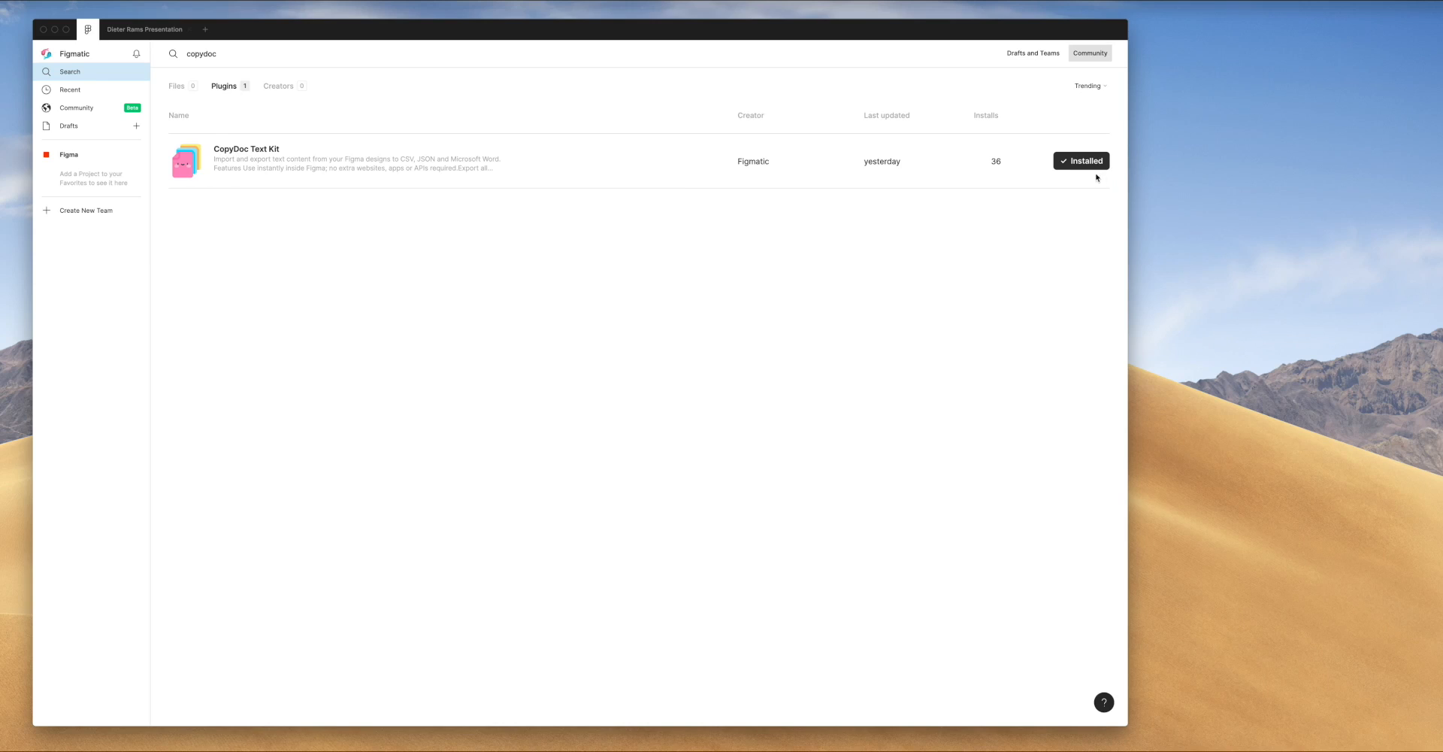
Return from the community plugin search to the Dieter Rams Presentation file
click(145, 30)
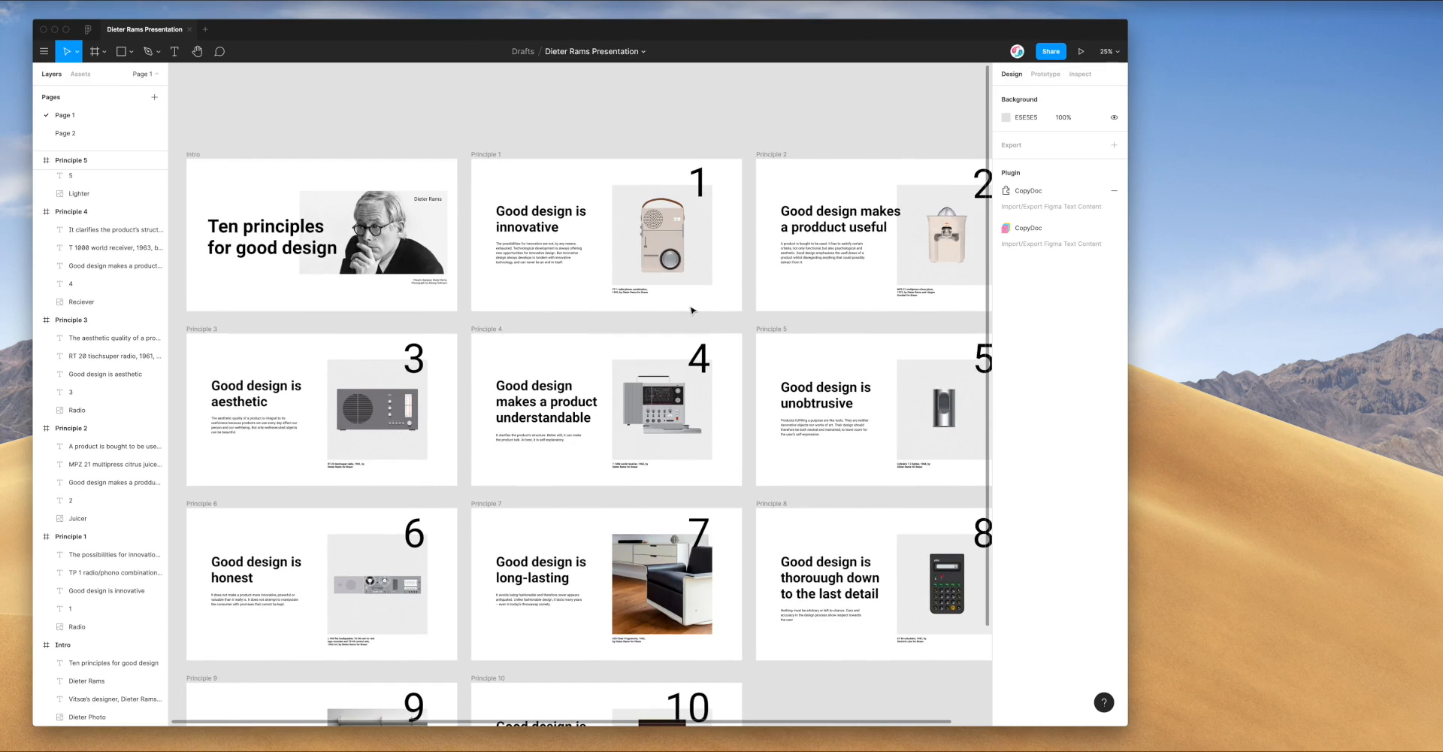
Run CopyDoc Text Kit from the canvas Plugins menu and choose its Export CSV/JSON option
right_click(749, 322)
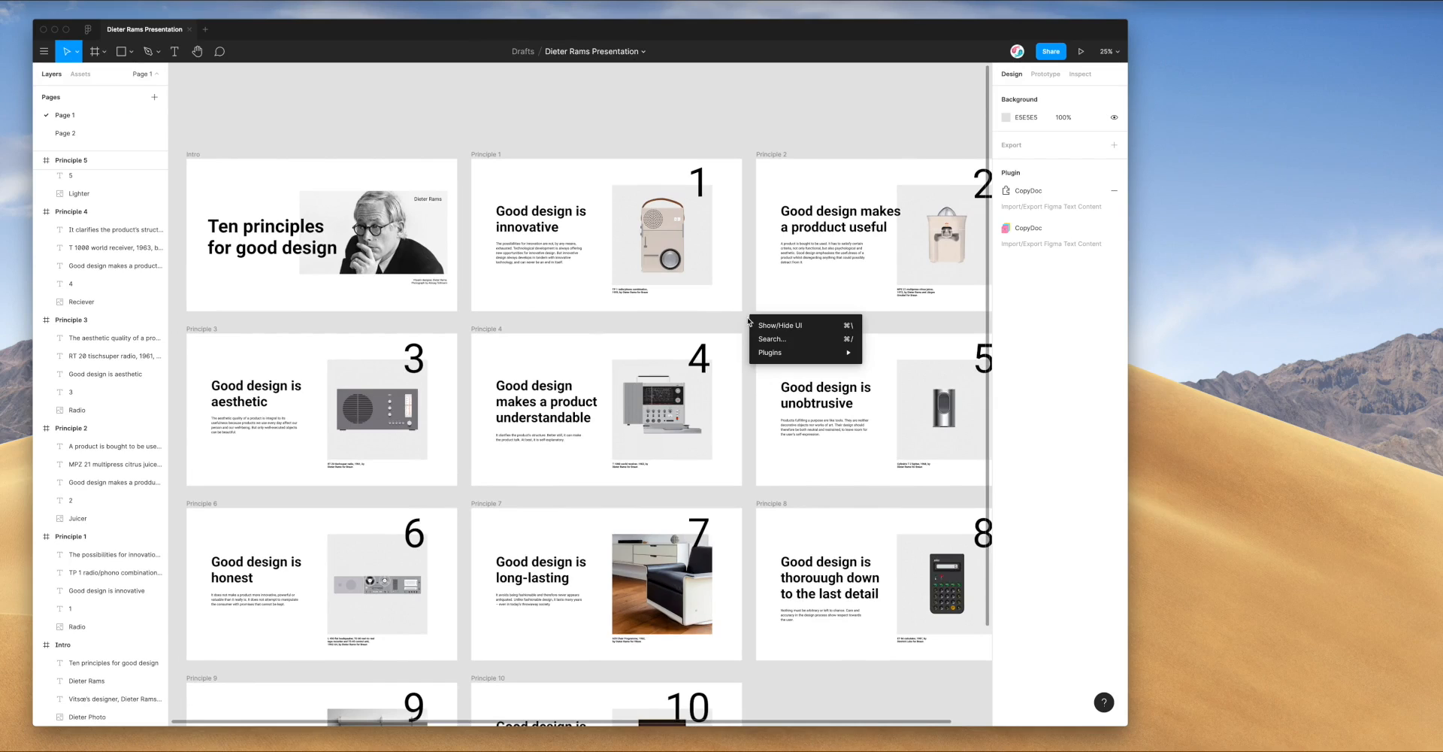
mouse_move(775, 357)
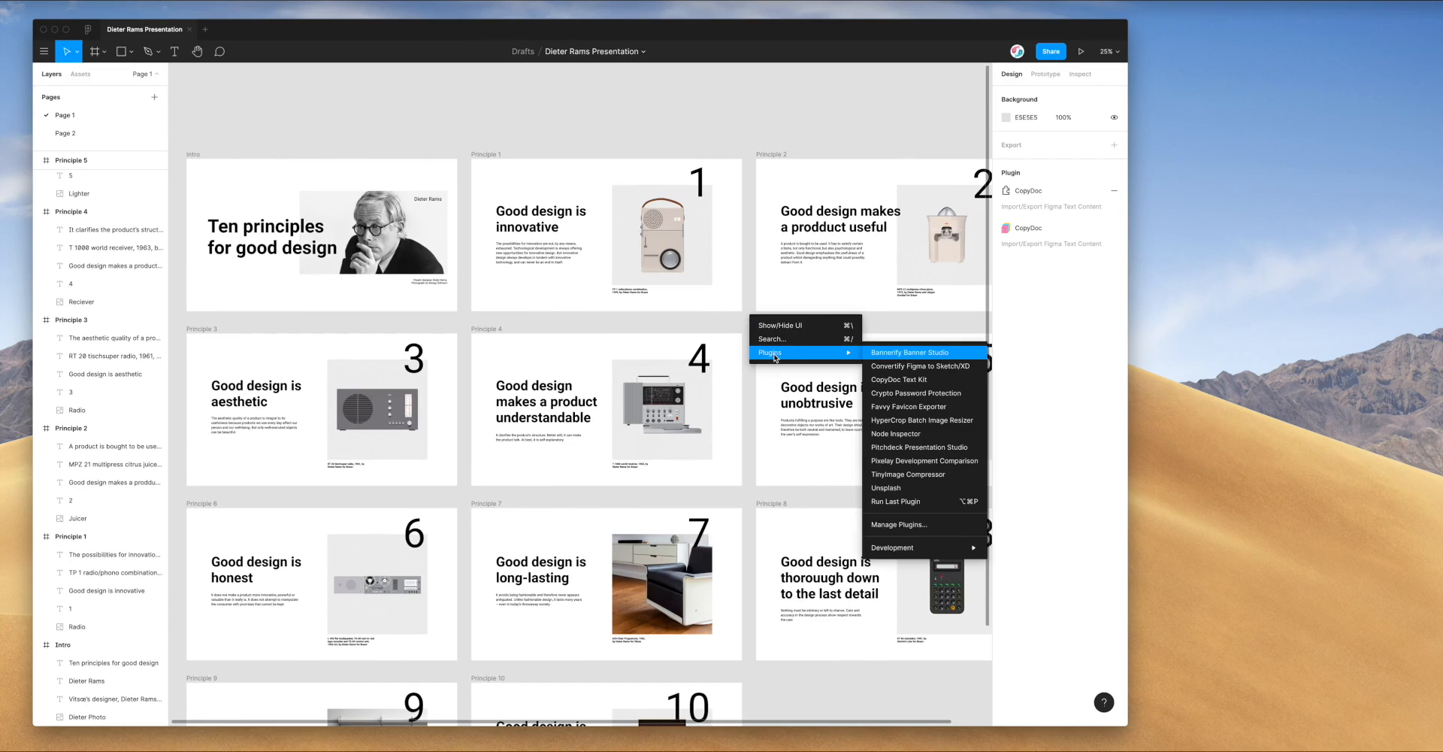
click(893, 381)
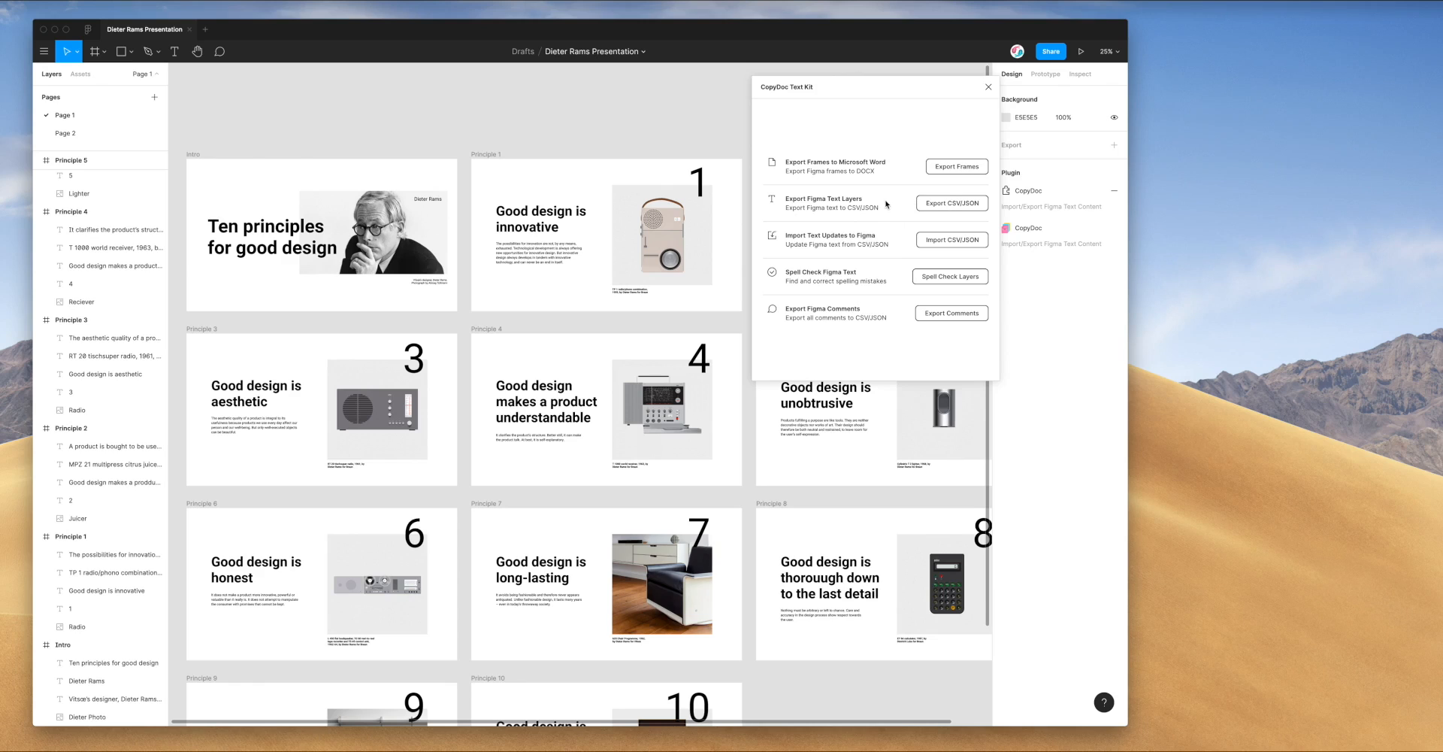
click(940, 206)
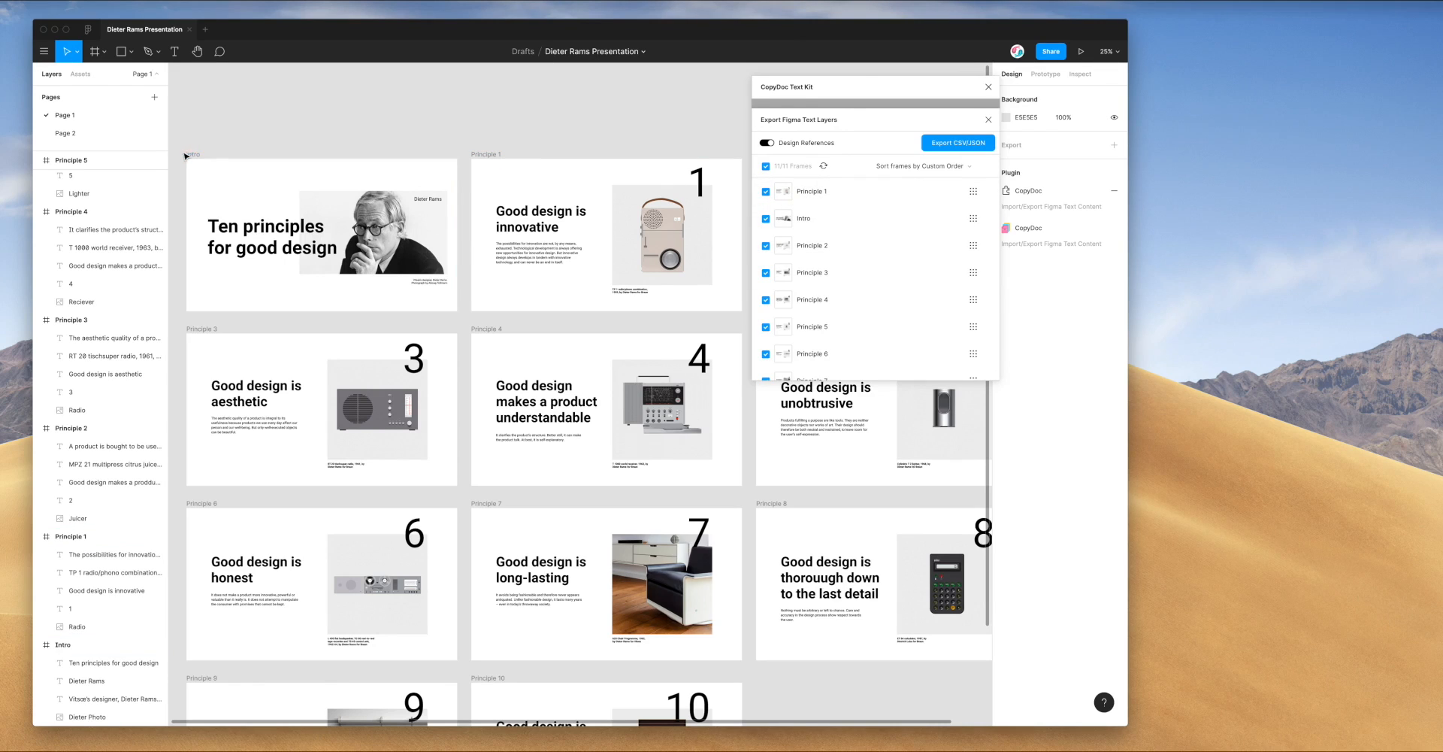
Toggle the Principle 1, Intro and select-all checkboxes, ending with all 11 frames checked
scroll(815, 326, down, 3)
scroll(815, 286, up, 3)
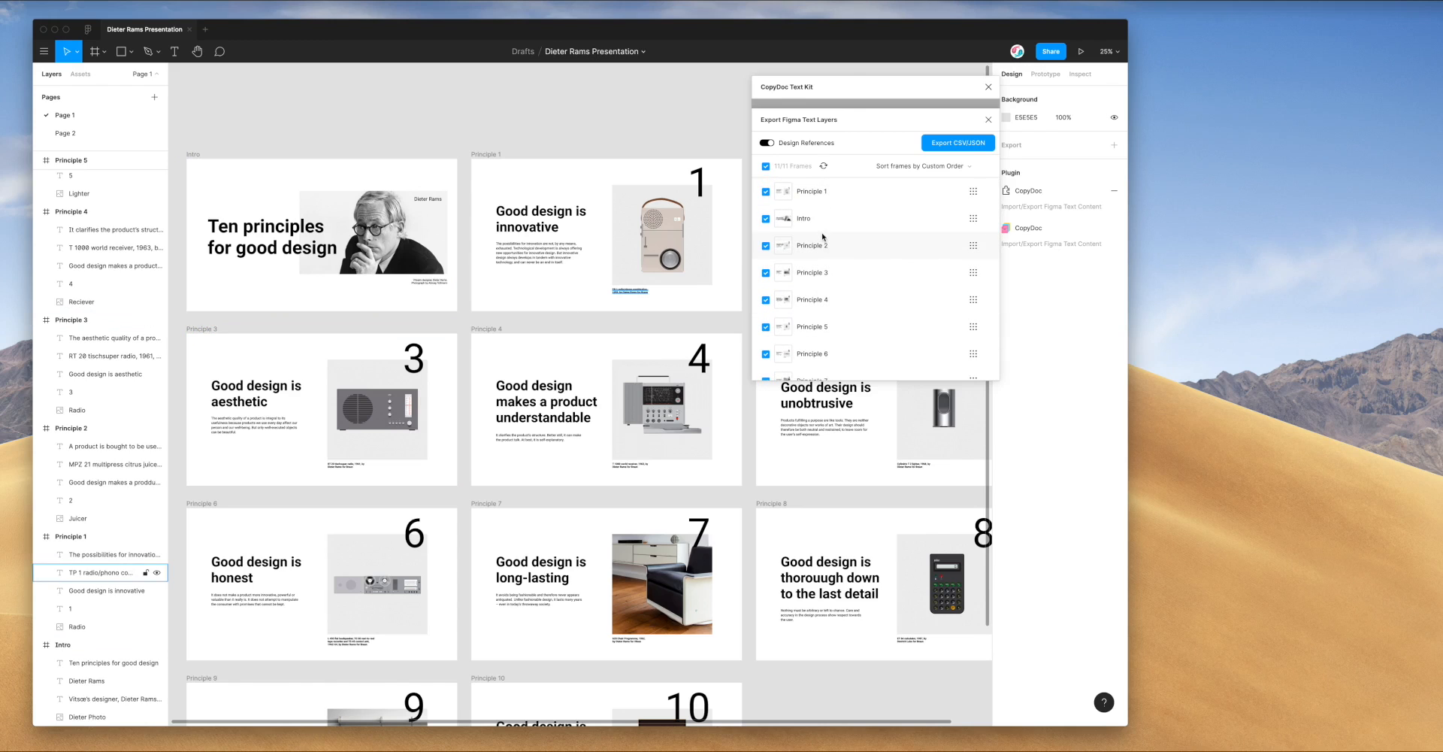
scroll(823, 240, down, 3)
scroll(822, 240, up, 3)
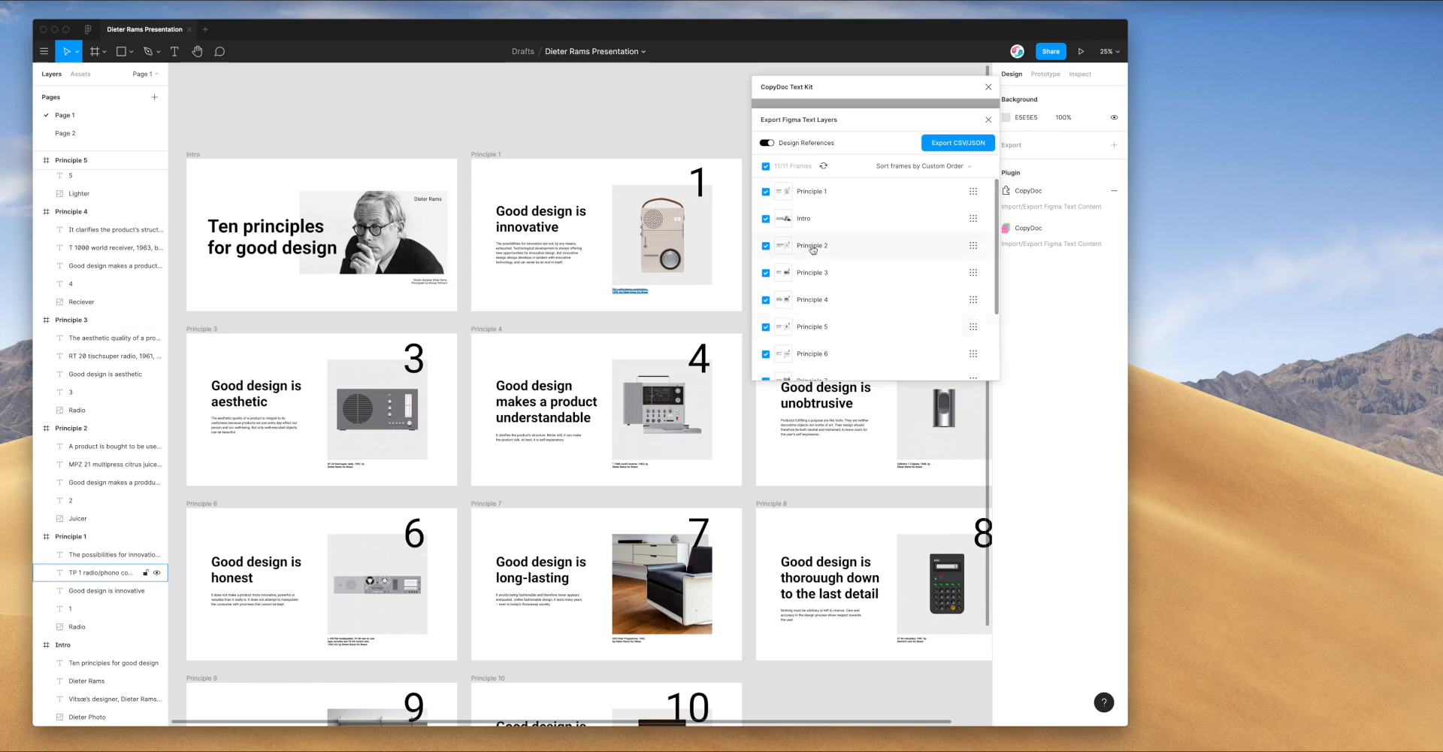
scroll(806, 299, down, 3)
scroll(805, 299, up, 3)
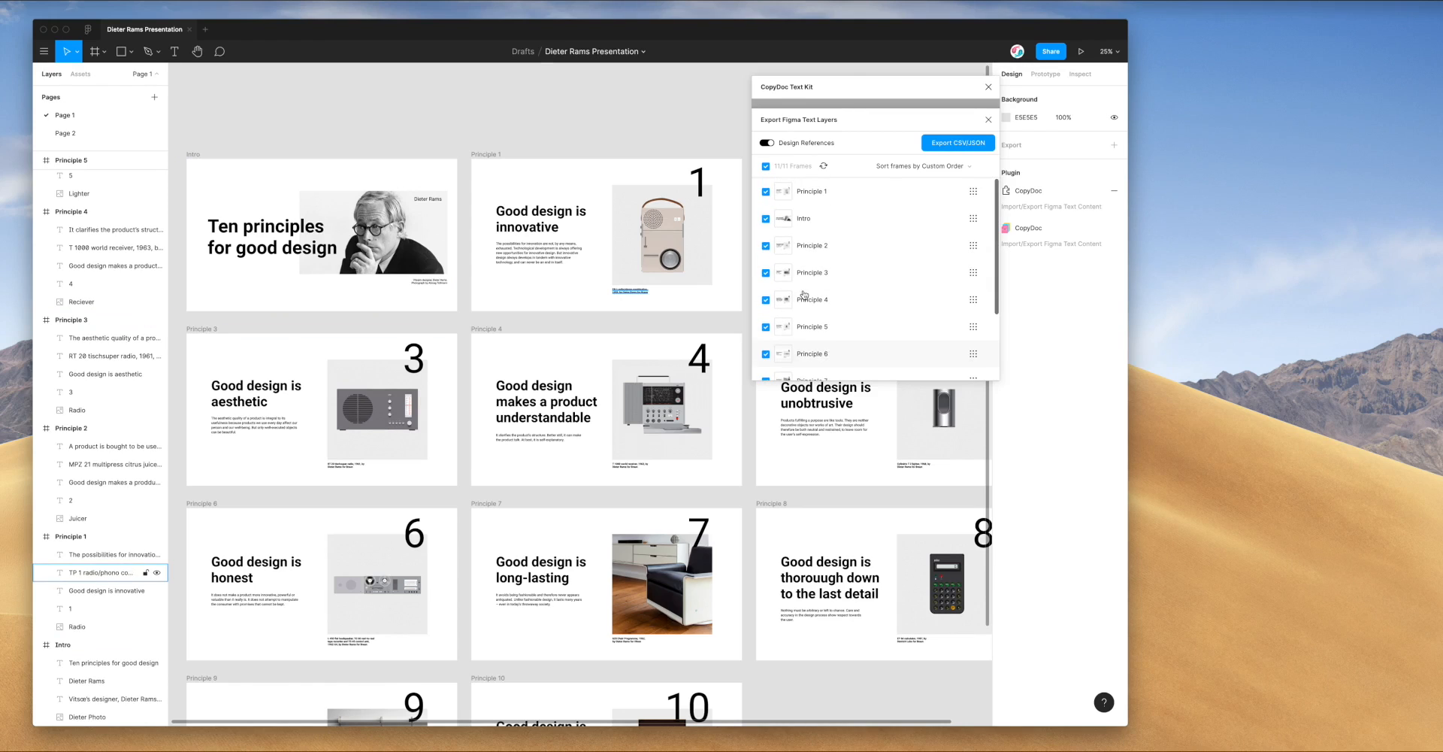
click(766, 193)
click(766, 192)
click(766, 166)
click(766, 192)
click(766, 219)
click(766, 166)
Select the Principle 1, 2, 4 and 5 frames on the canvas, then clear the selection
click(661, 128)
scroll(601, 135, right, 1)
click(456, 155)
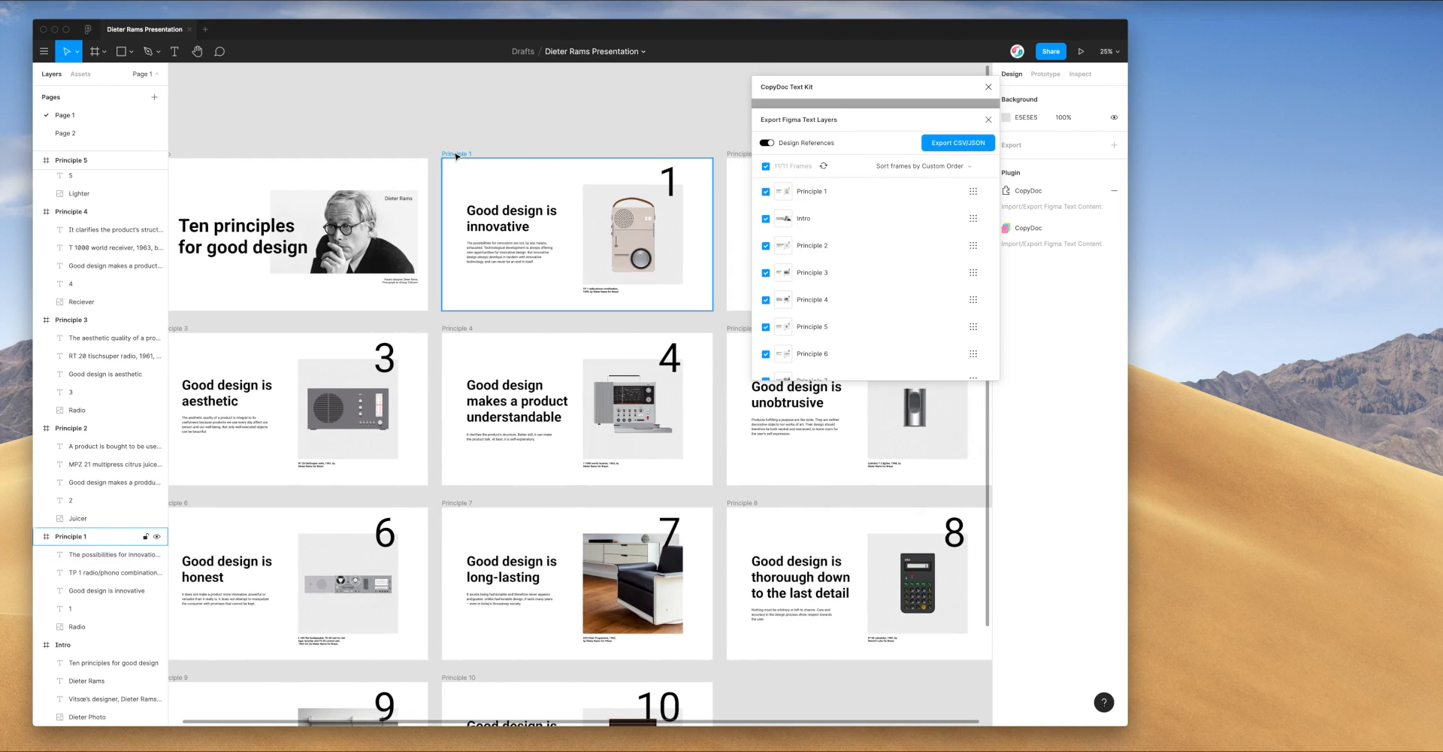
click(457, 155)
shift+click(739, 154)
scroll(613, 235, down, 1)
scroll(613, 236, right, 1)
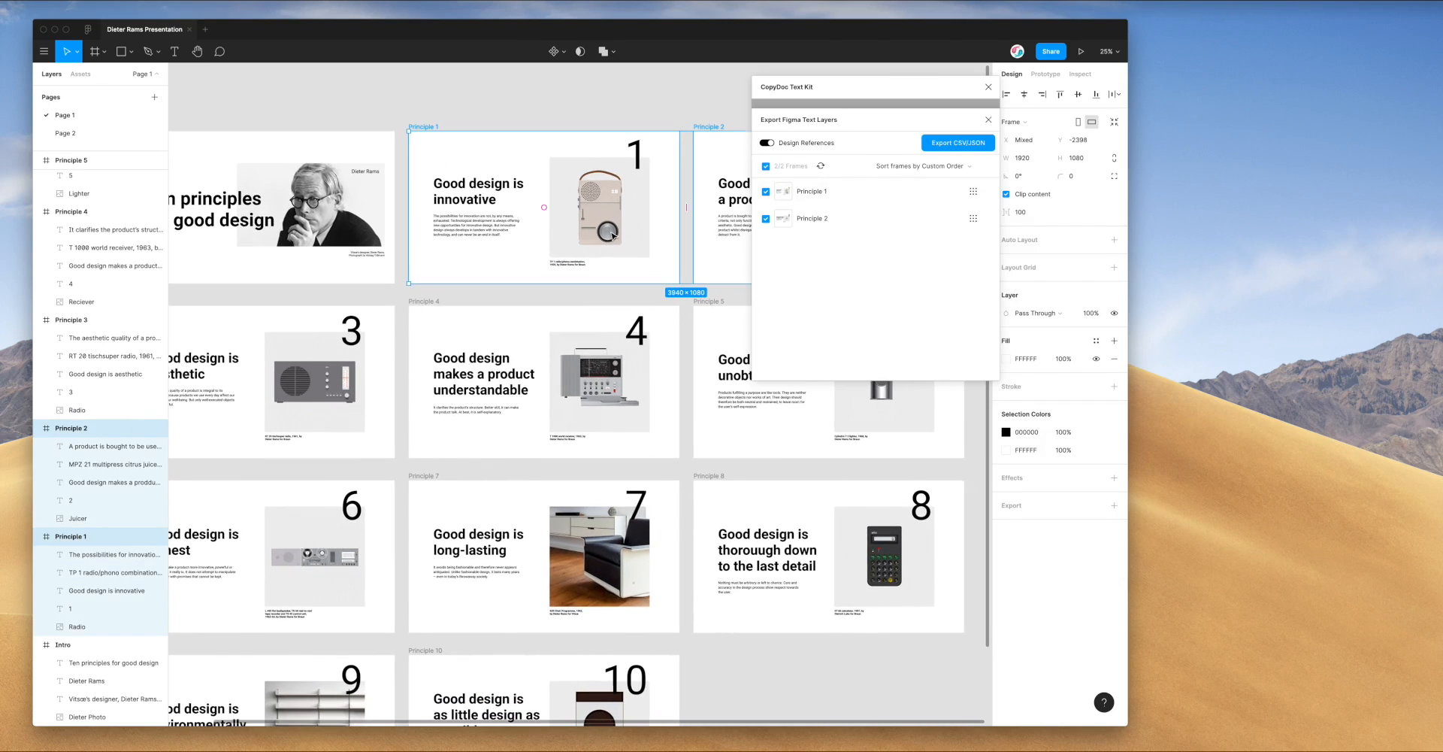
shift+click(429, 310)
scroll(664, 300, right, 1)
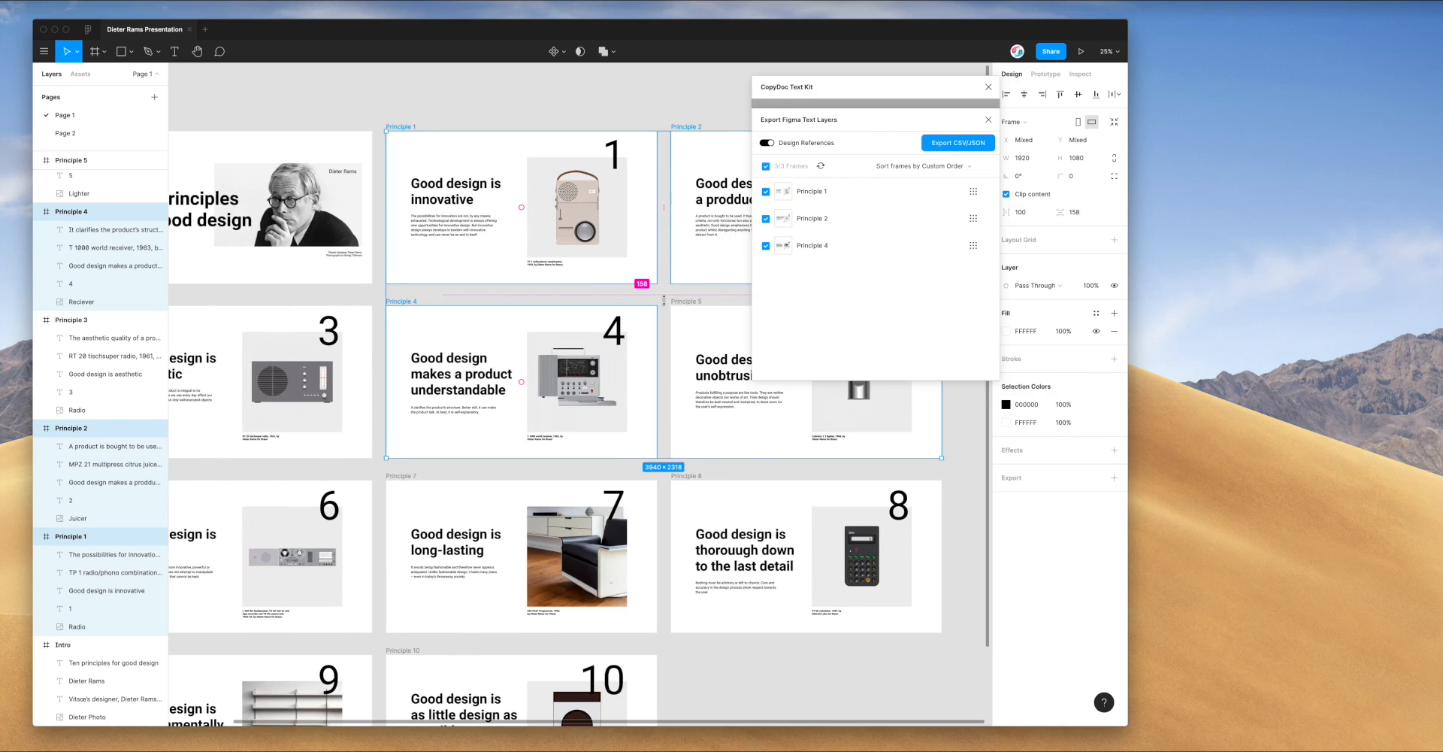
shift+click(689, 302)
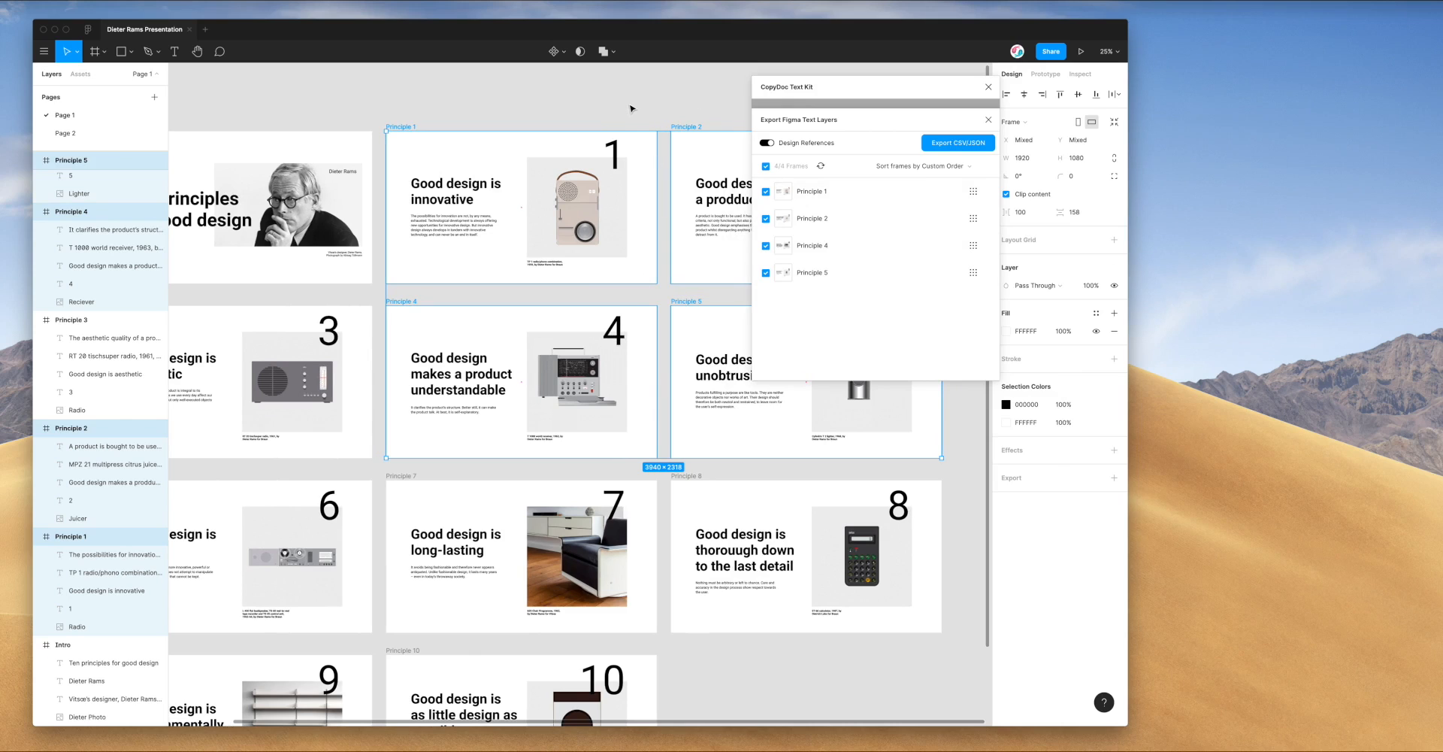
scroll(630, 109, right, 1)
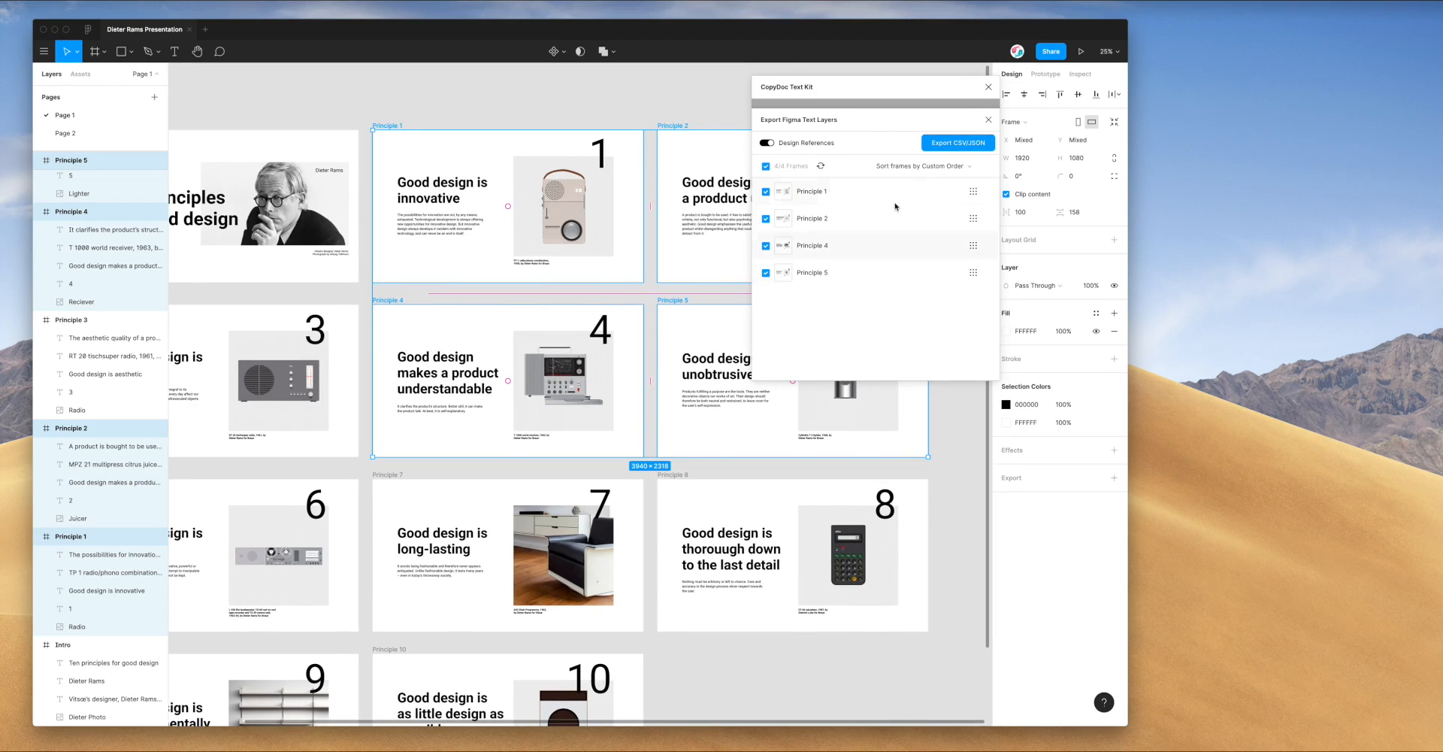
click(612, 104)
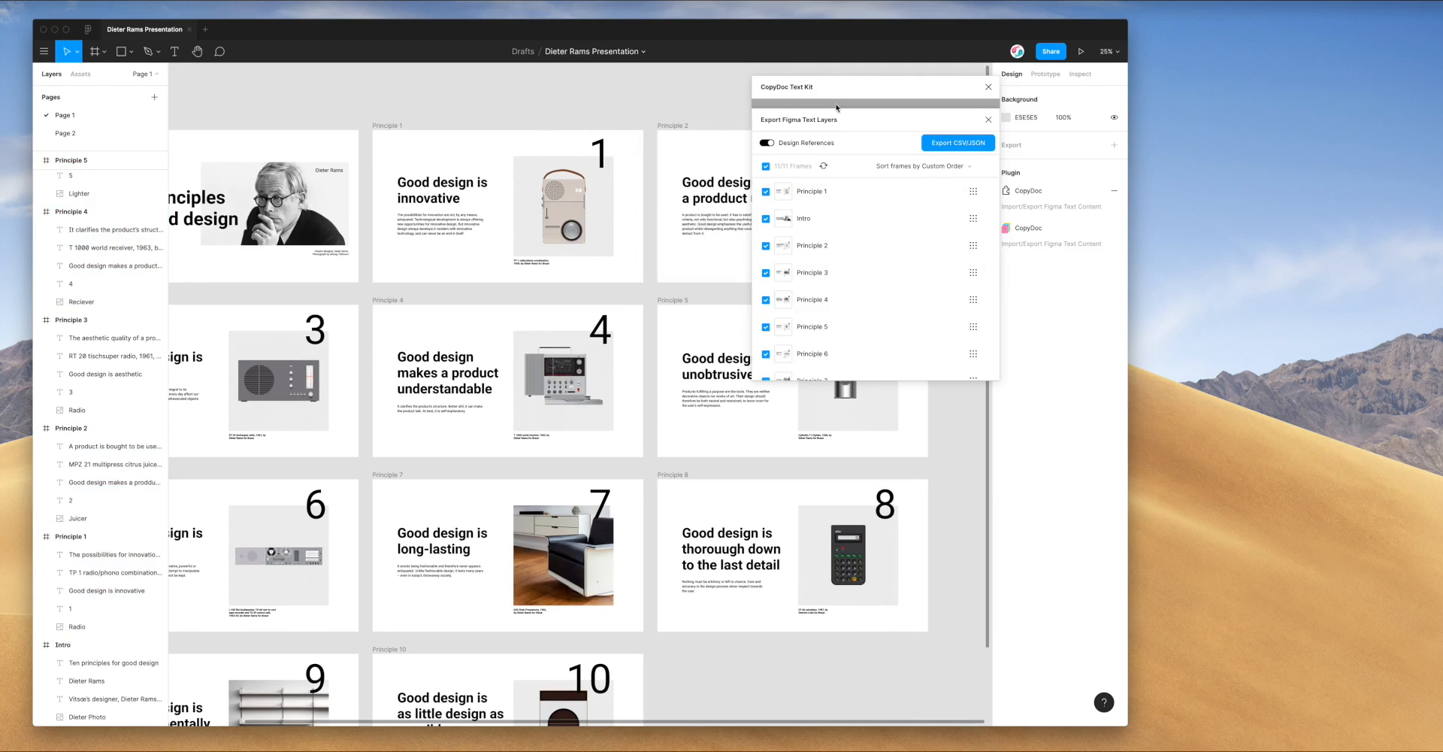
Move Intro above Principle 1 in the export order, export all frames' text, and download it
drag(831, 109, 785, 98)
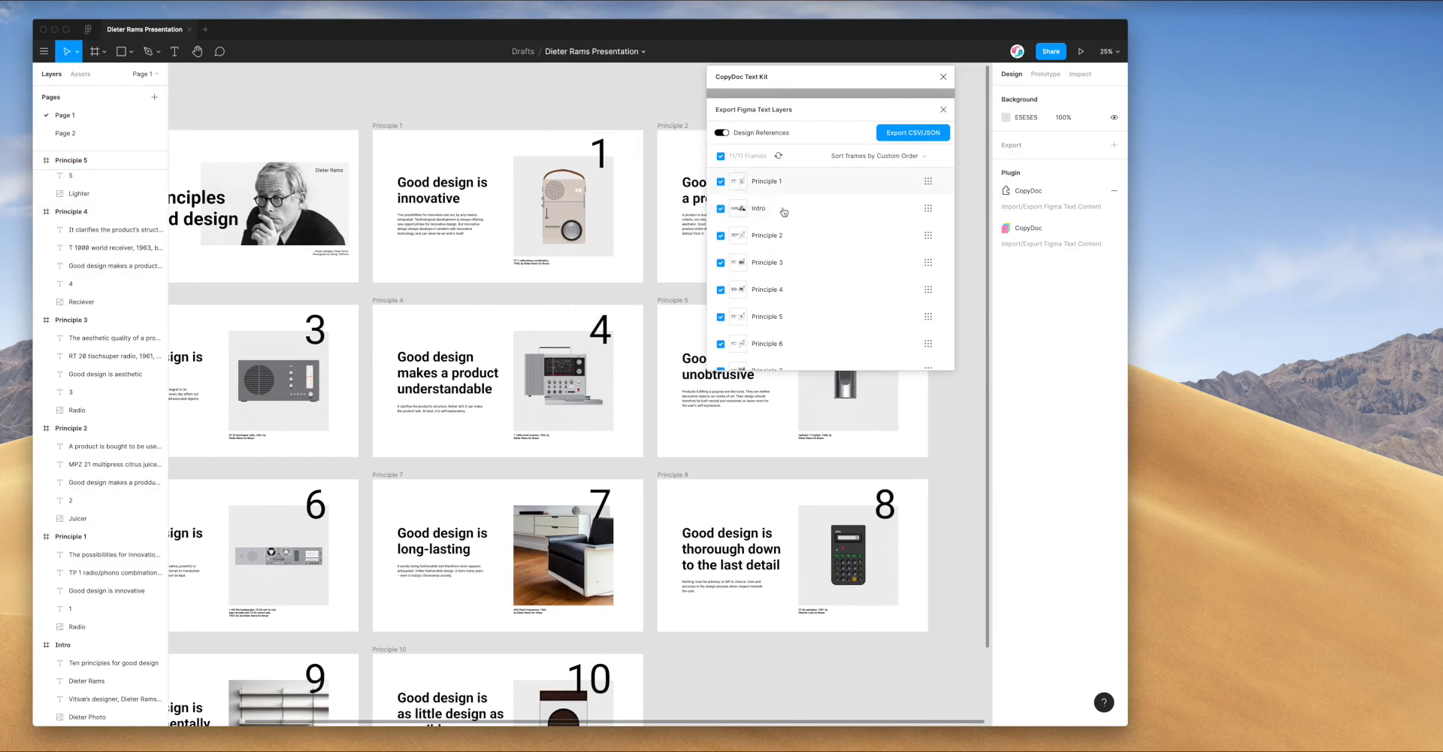
drag(928, 209, 929, 186)
drag(795, 90, 801, 101)
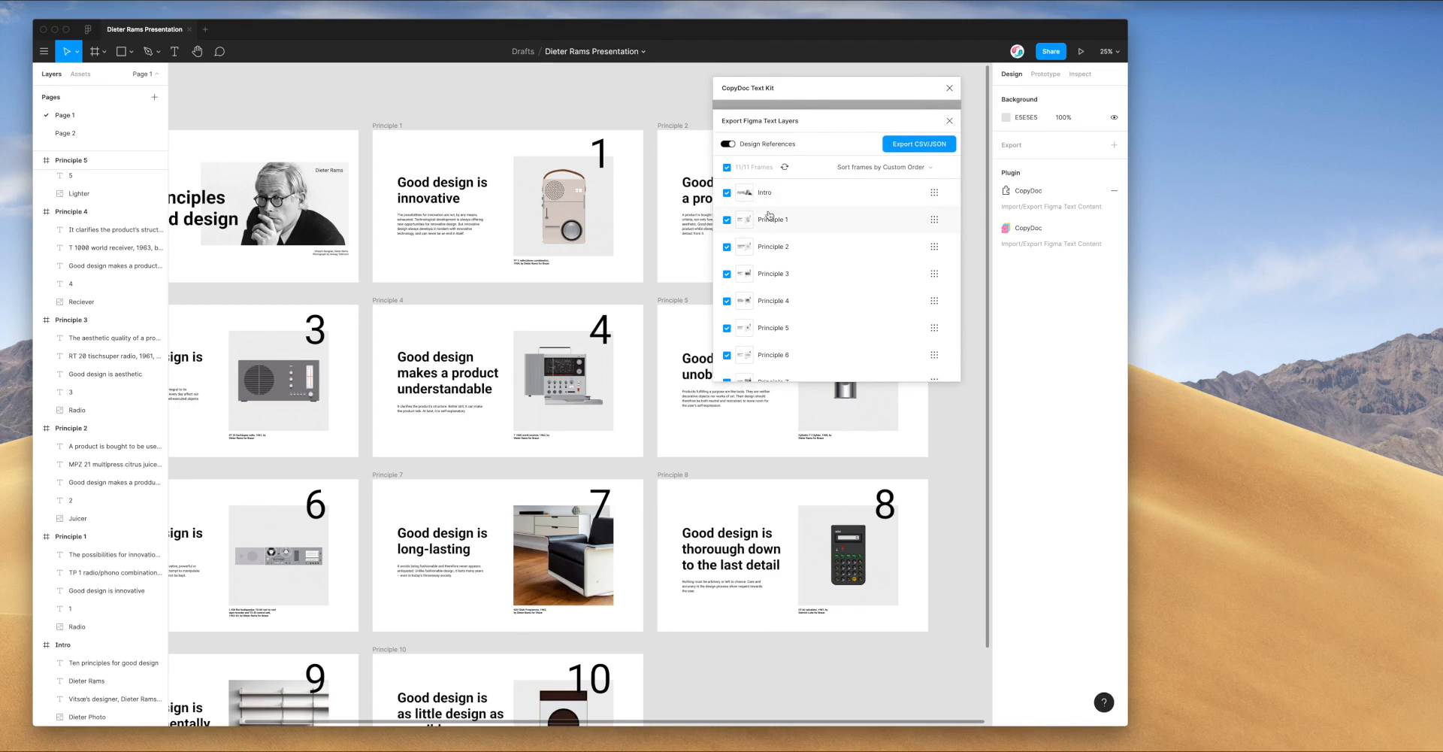
click(913, 146)
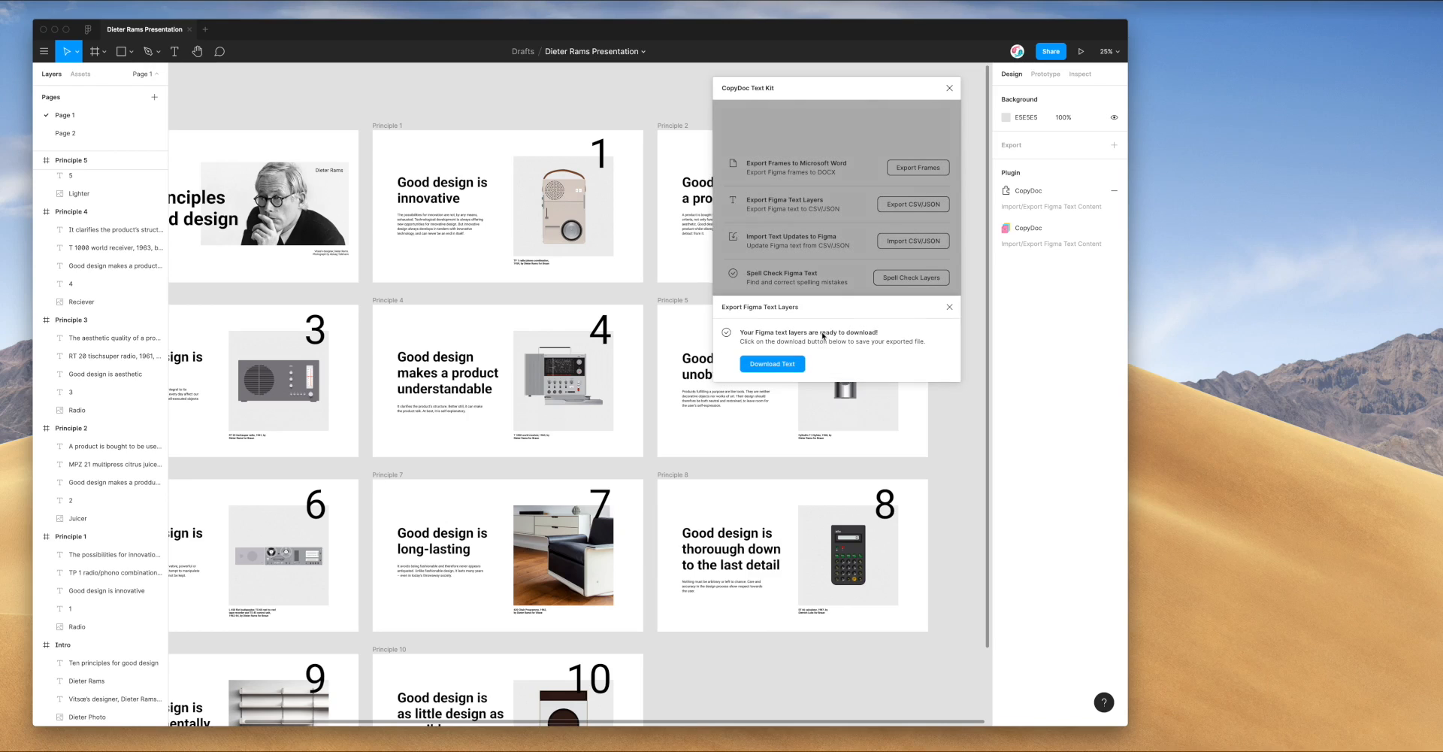
click(773, 364)
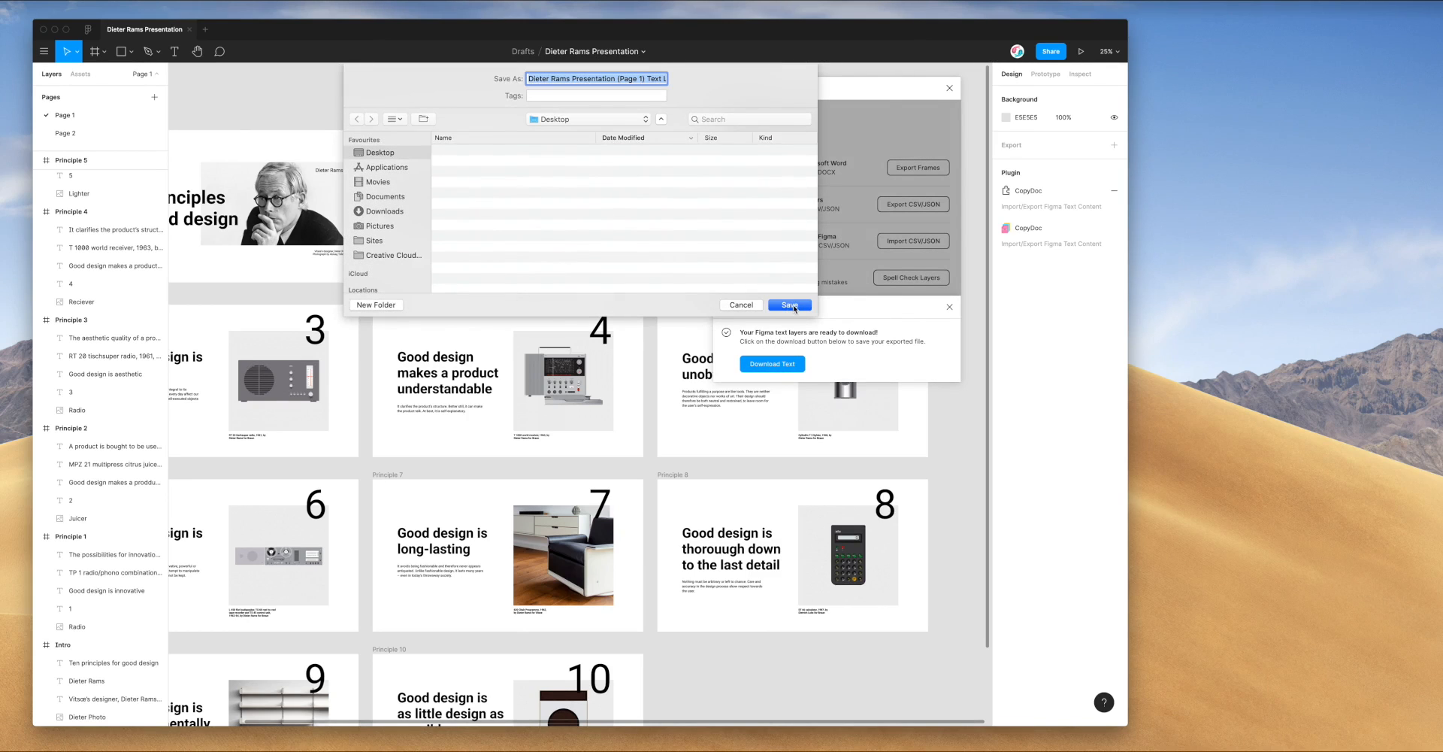
Save the export zip to the Desktop, extract it, and open the resulting folder
click(791, 304)
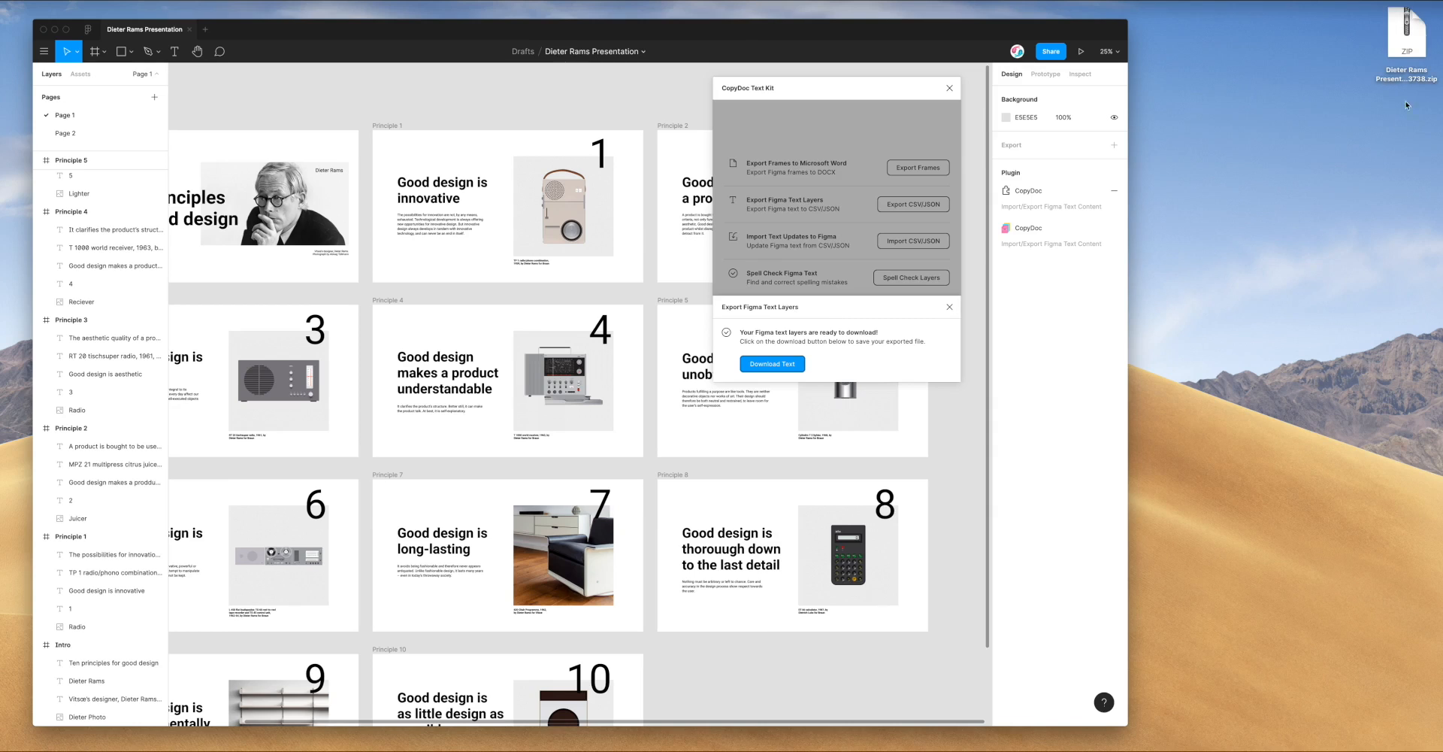
double_click(1404, 41)
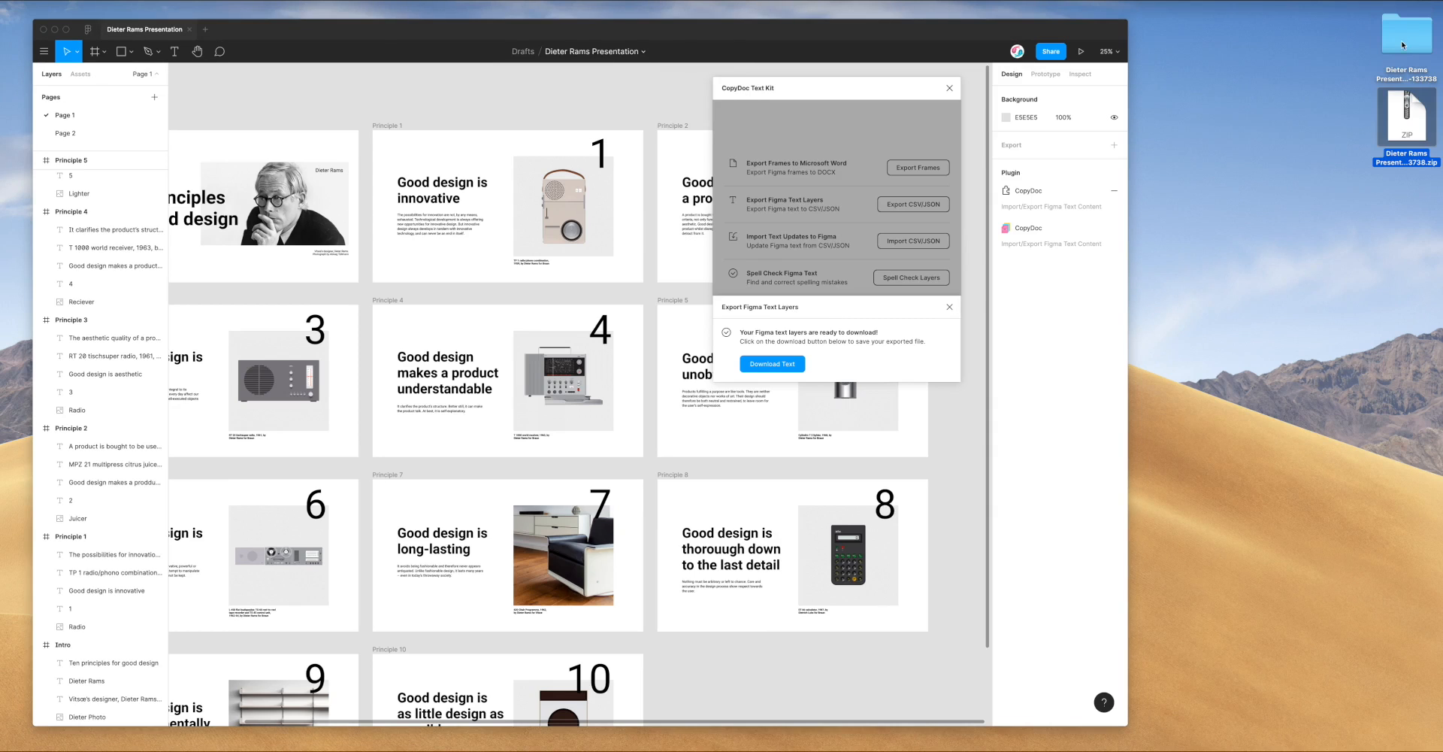
click(1403, 38)
double_click(1403, 38)
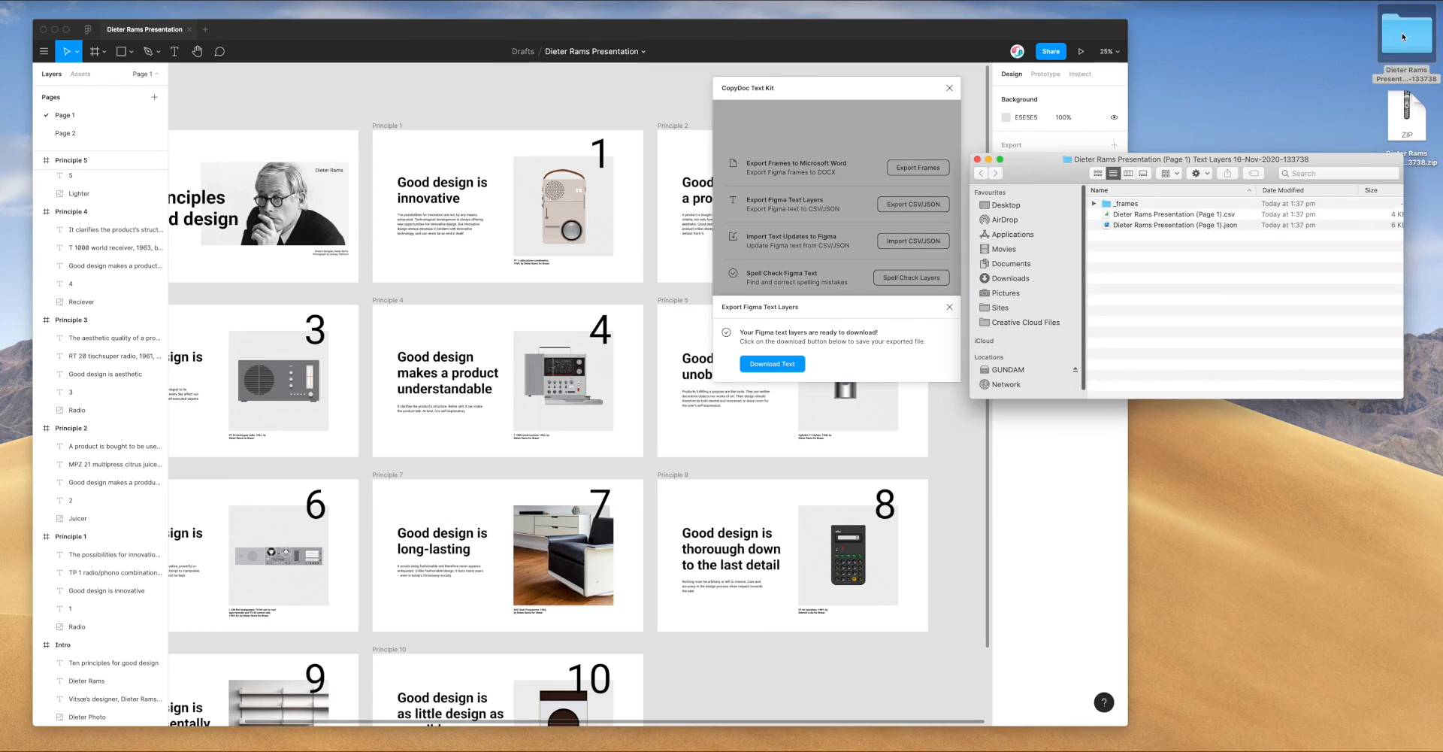
Open the export's _frames folder and select 1-intro.png
drag(1231, 156, 1223, 137)
click(1163, 204)
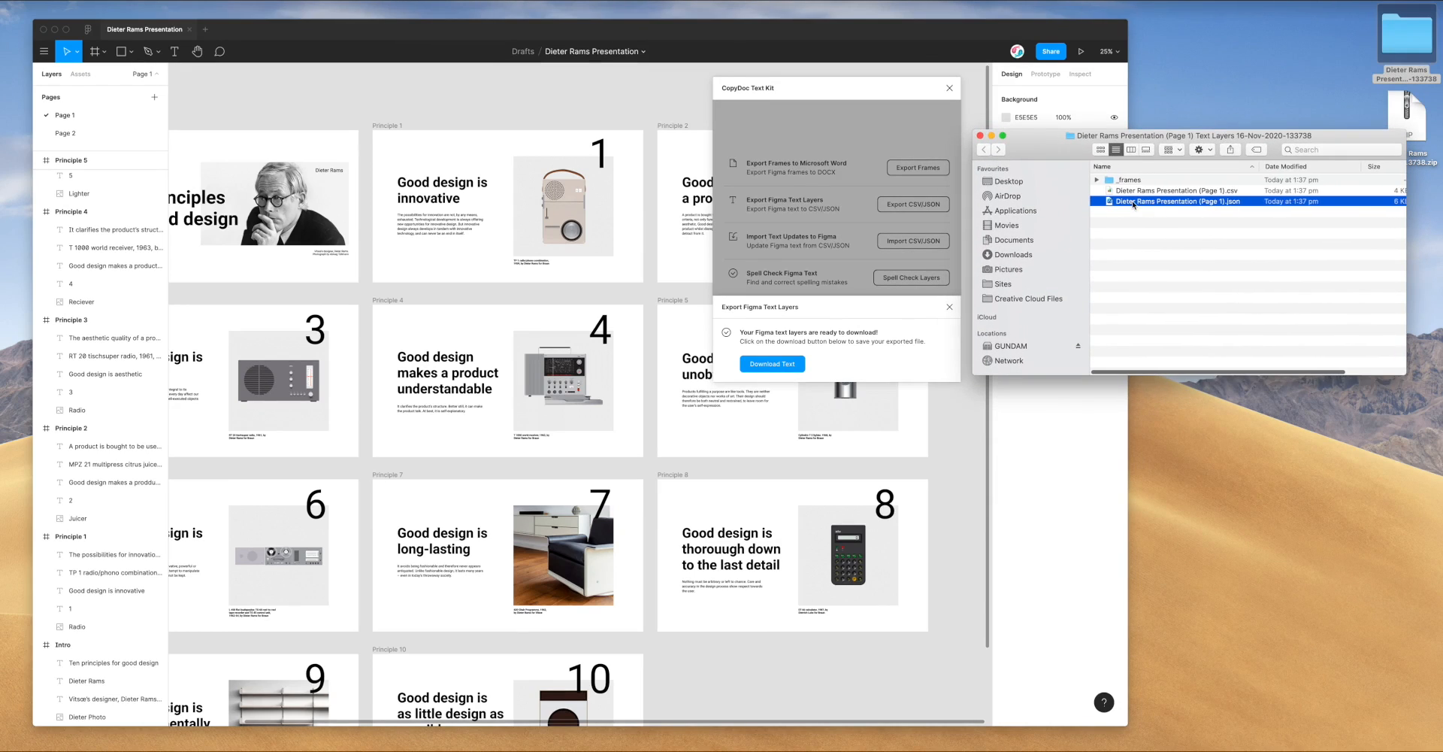
click(1126, 182)
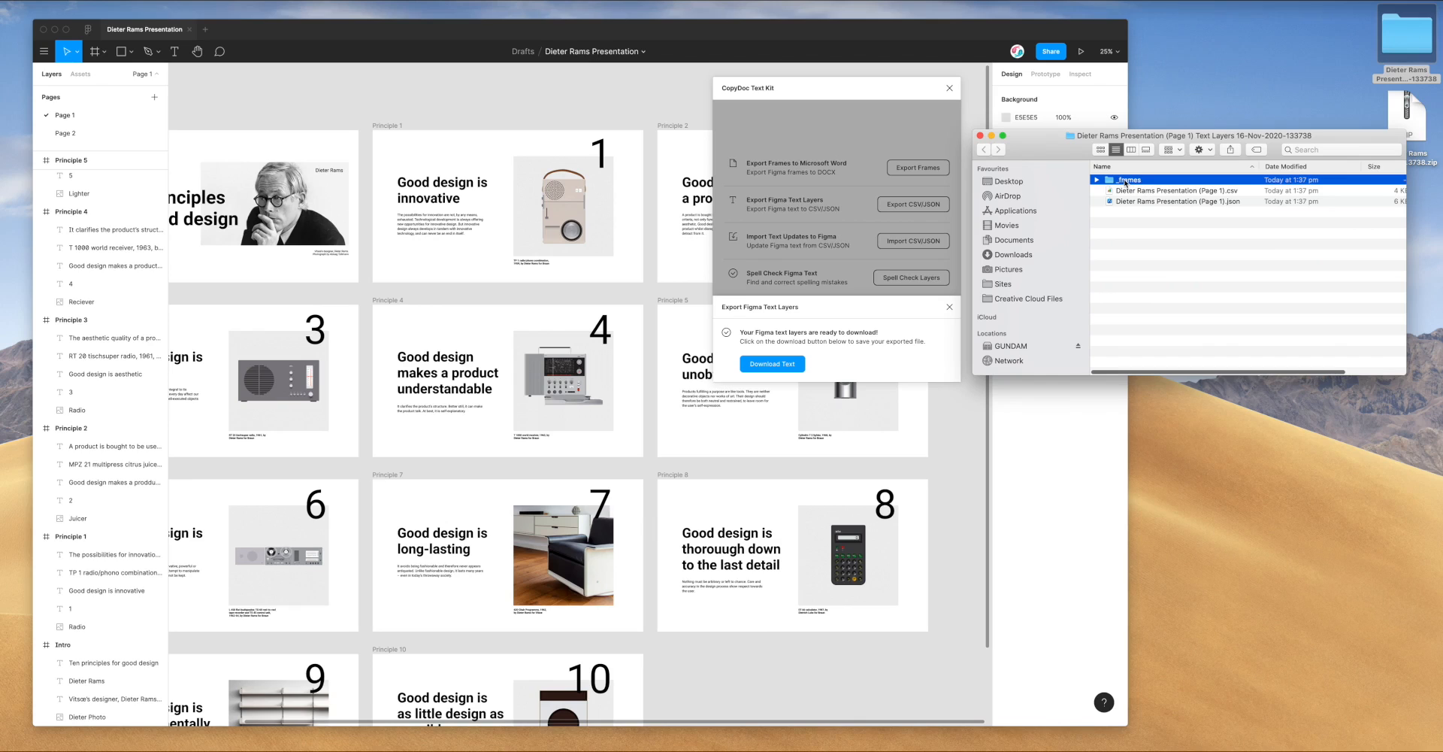
double_click(1126, 181)
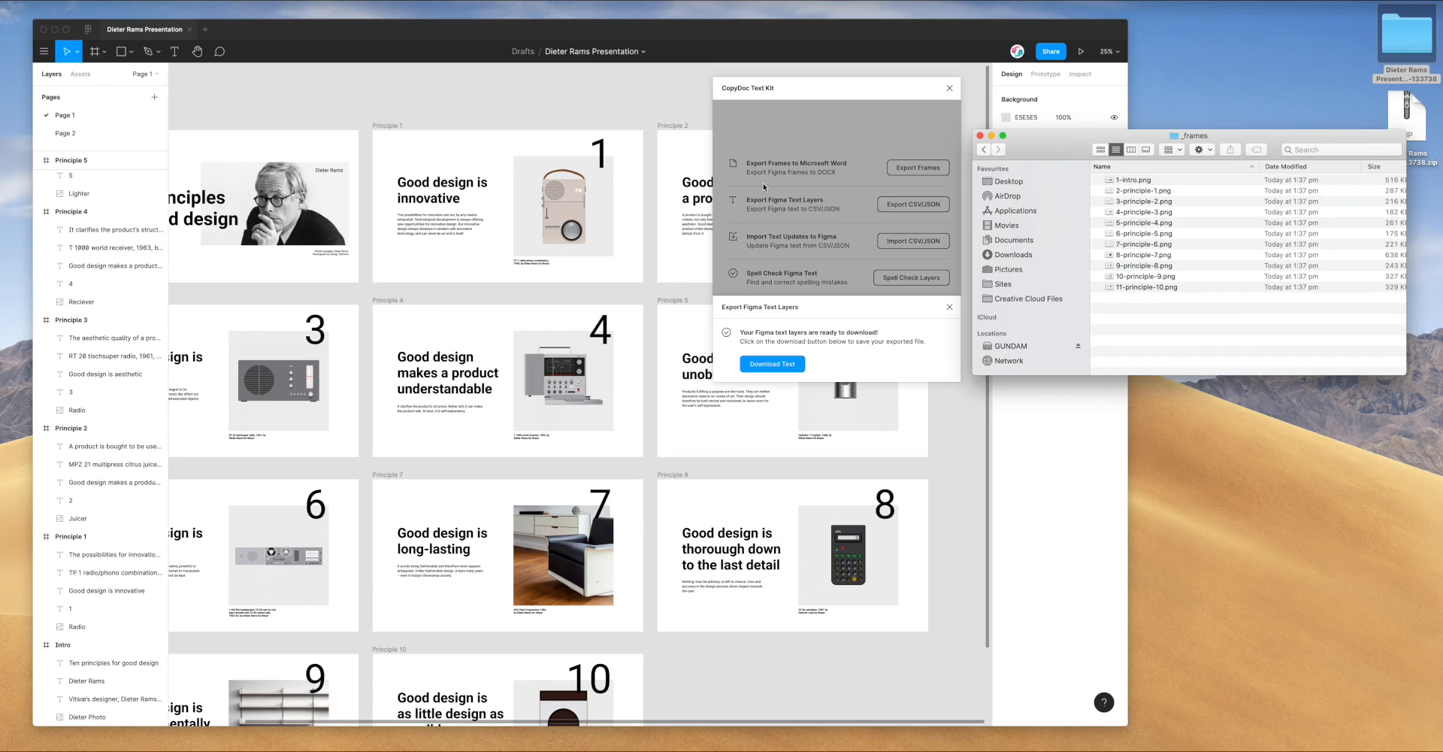
drag(1057, 151, 1062, 151)
click(1151, 182)
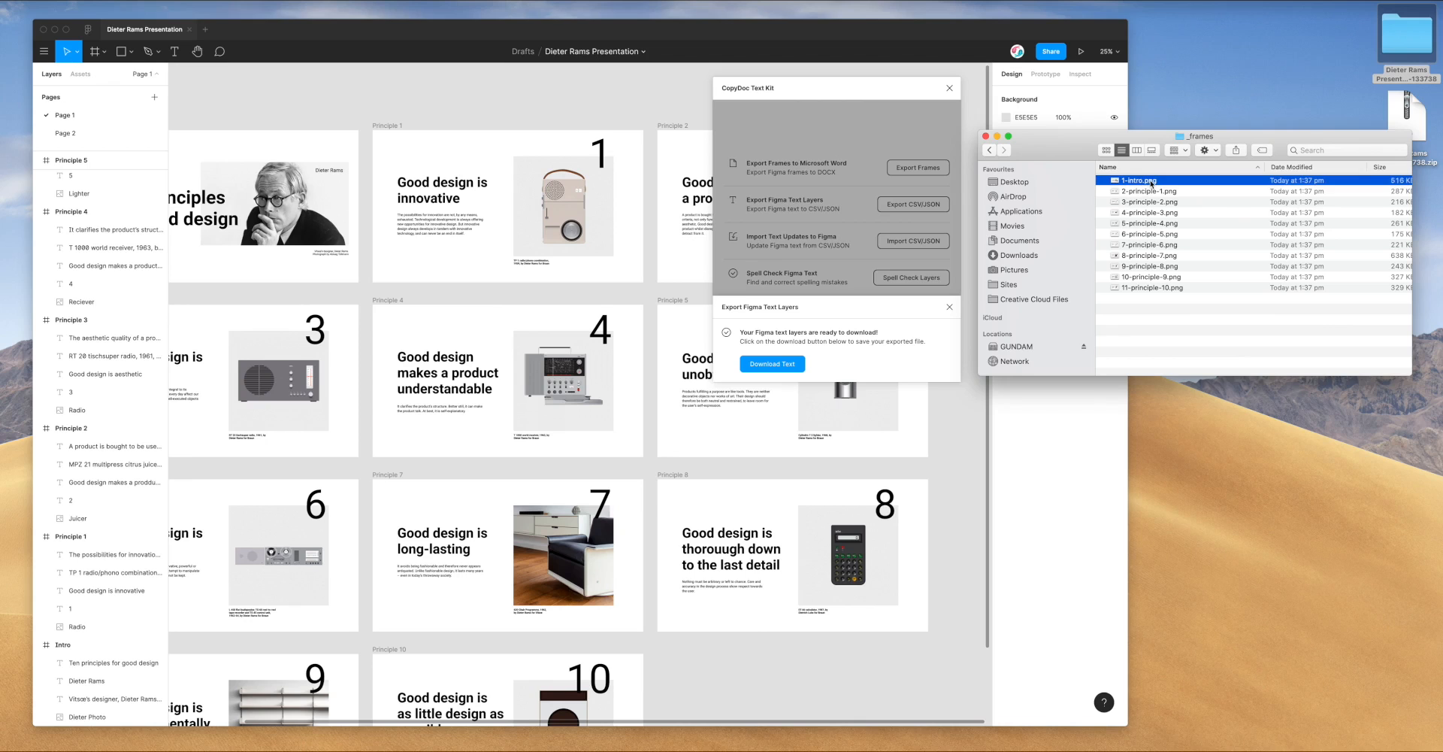
Quick Look the slide PNGs from 1-intro through principle 10, then close the preview
key(space)
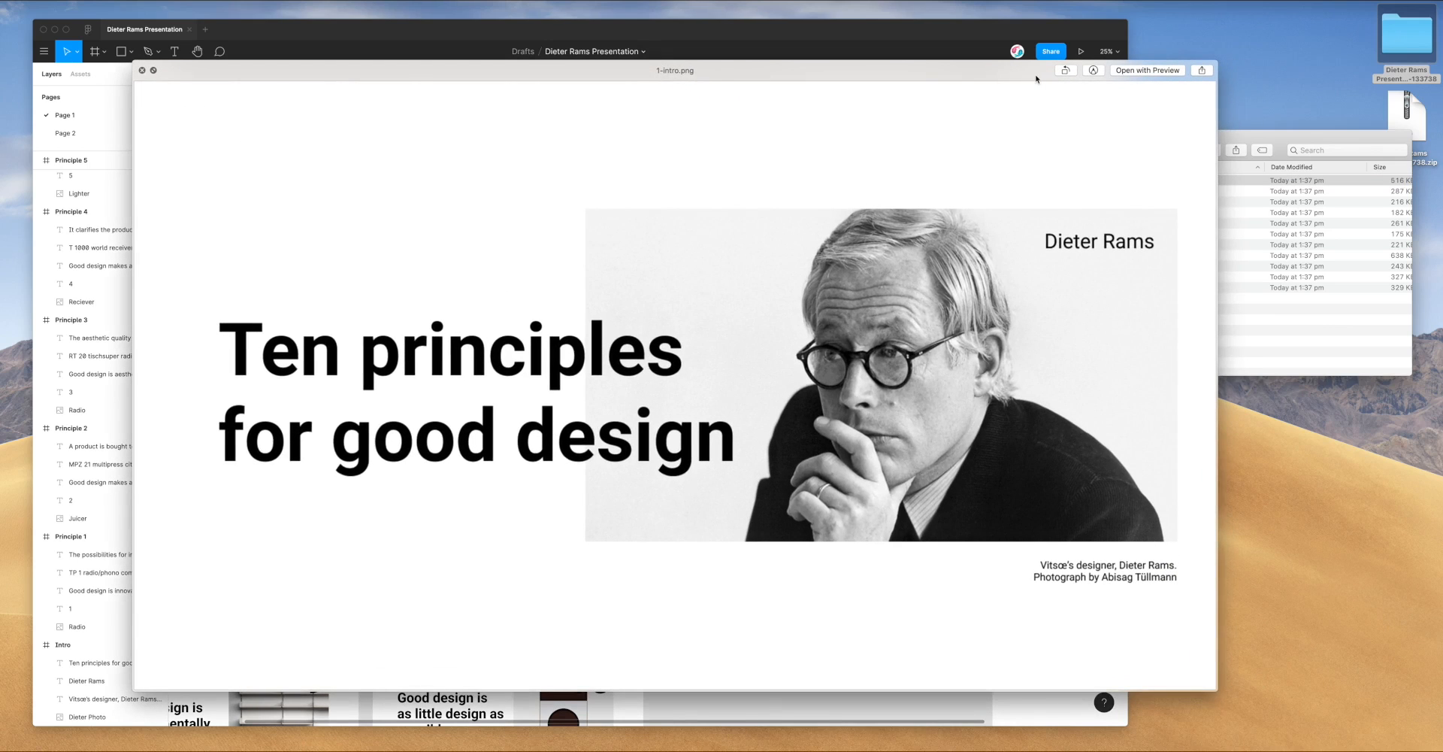
key(Down)
key(Down)
key(Down)
key(Down)
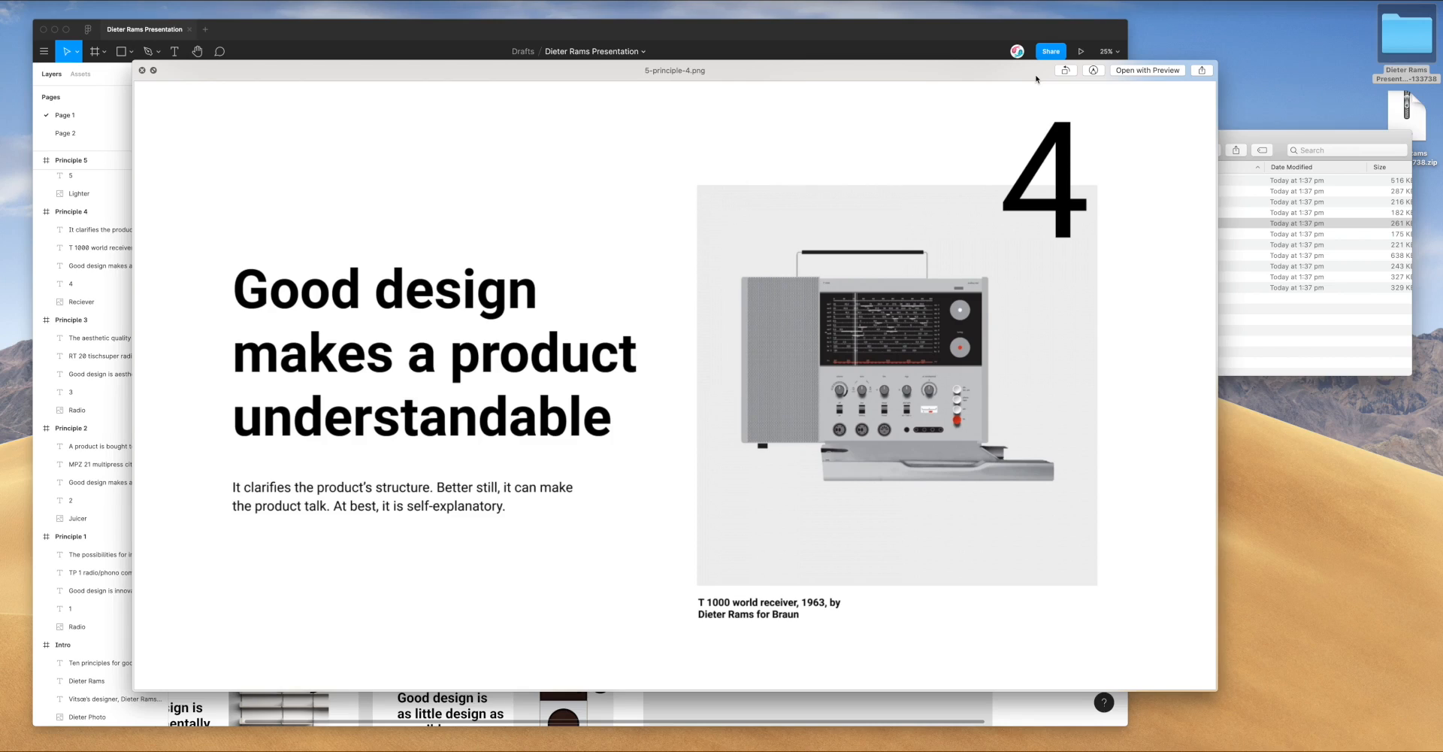
key(Down)
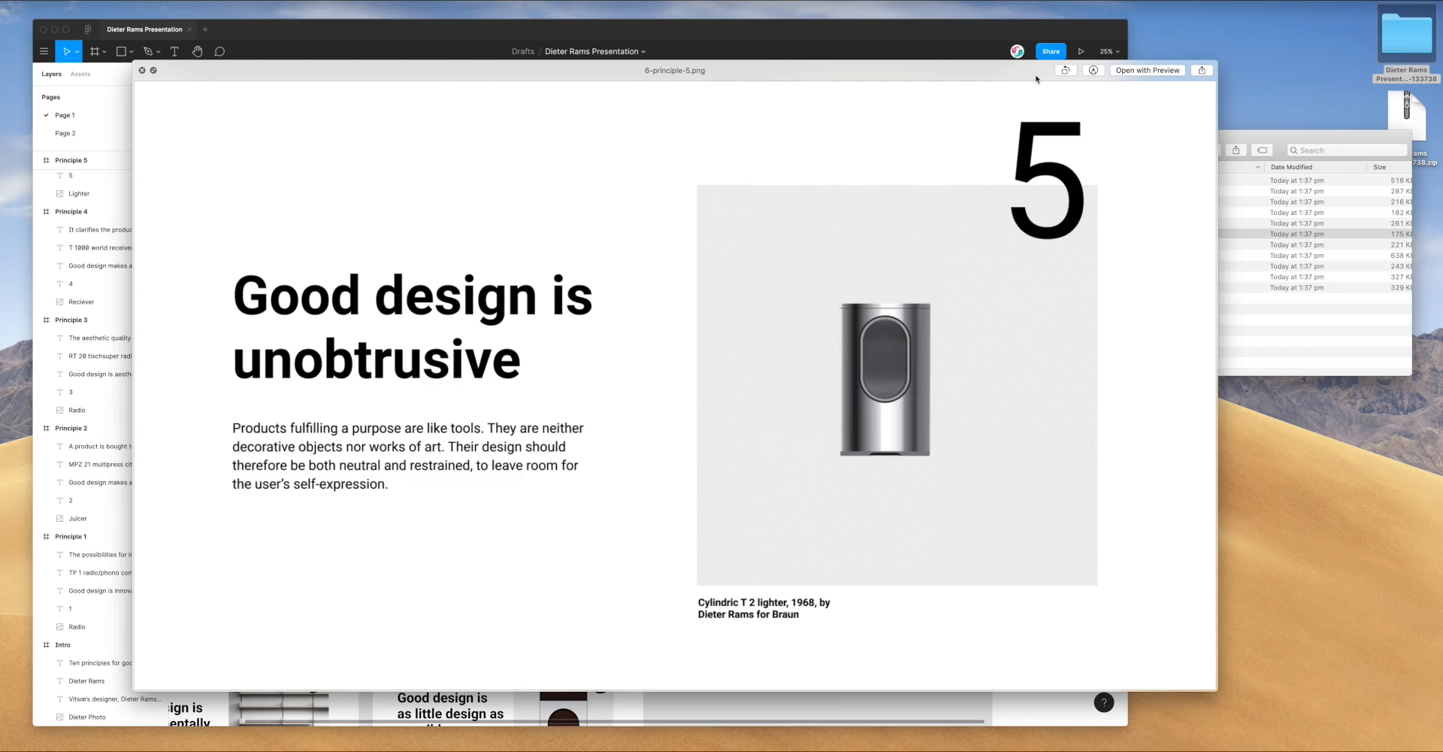
key(Down)
key(Down)
key(Down)
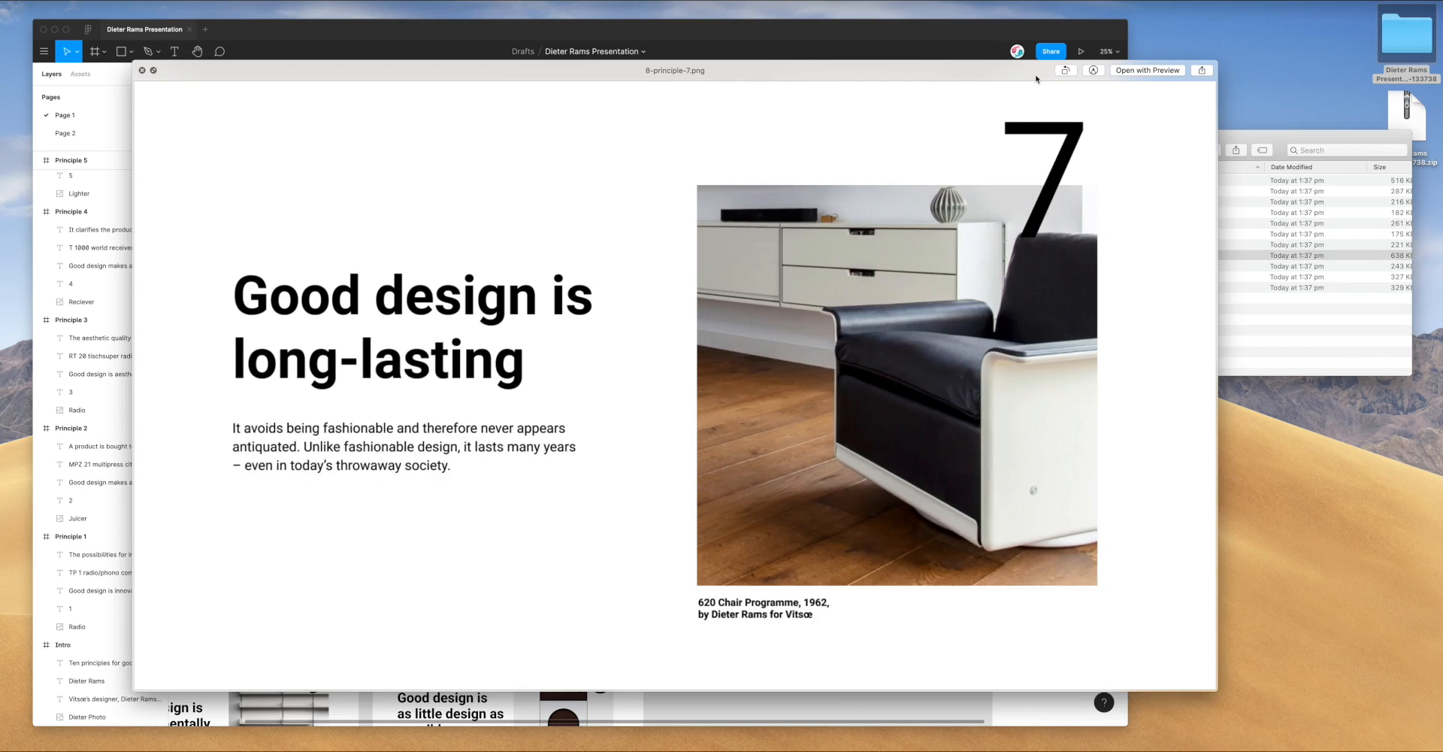
key(Down)
key(Down)
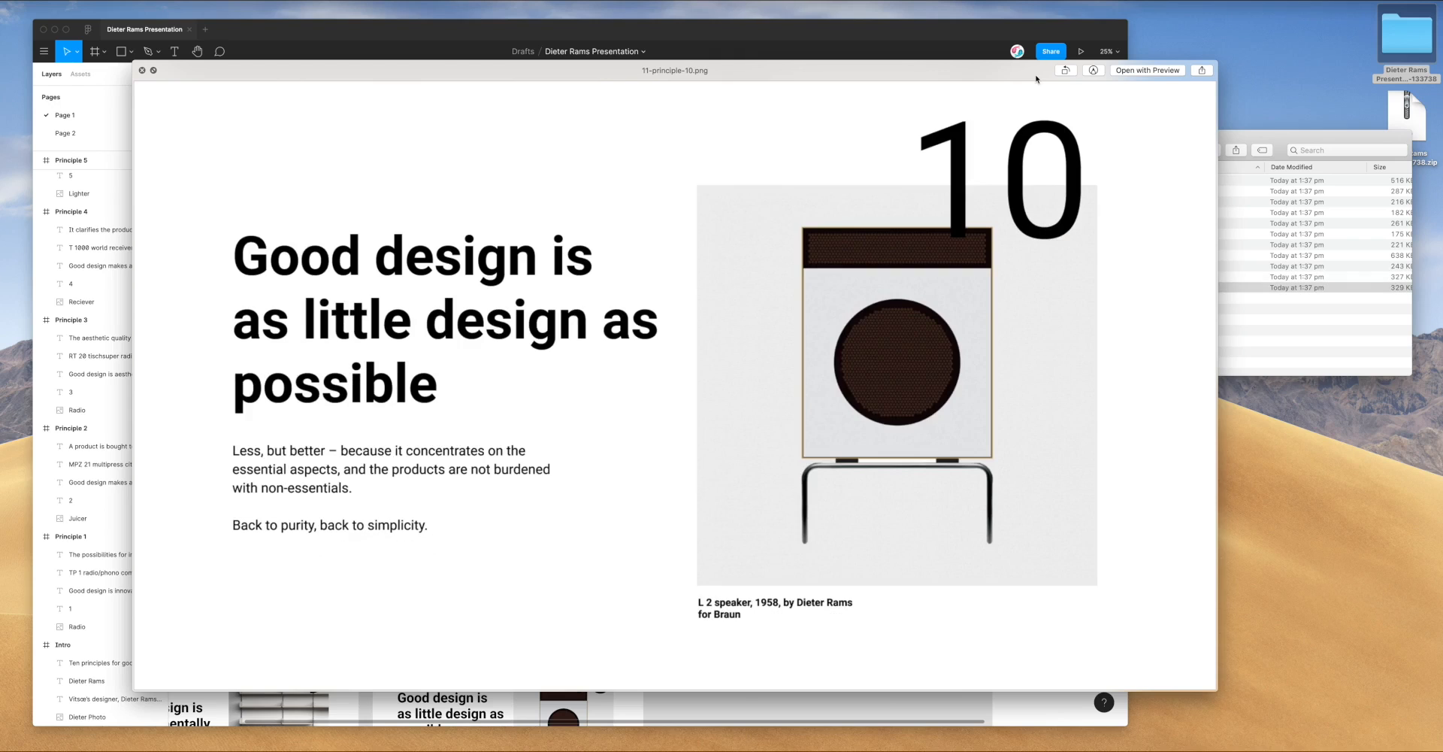
key(Up)
key(Up)
key(Up)
key(Up)
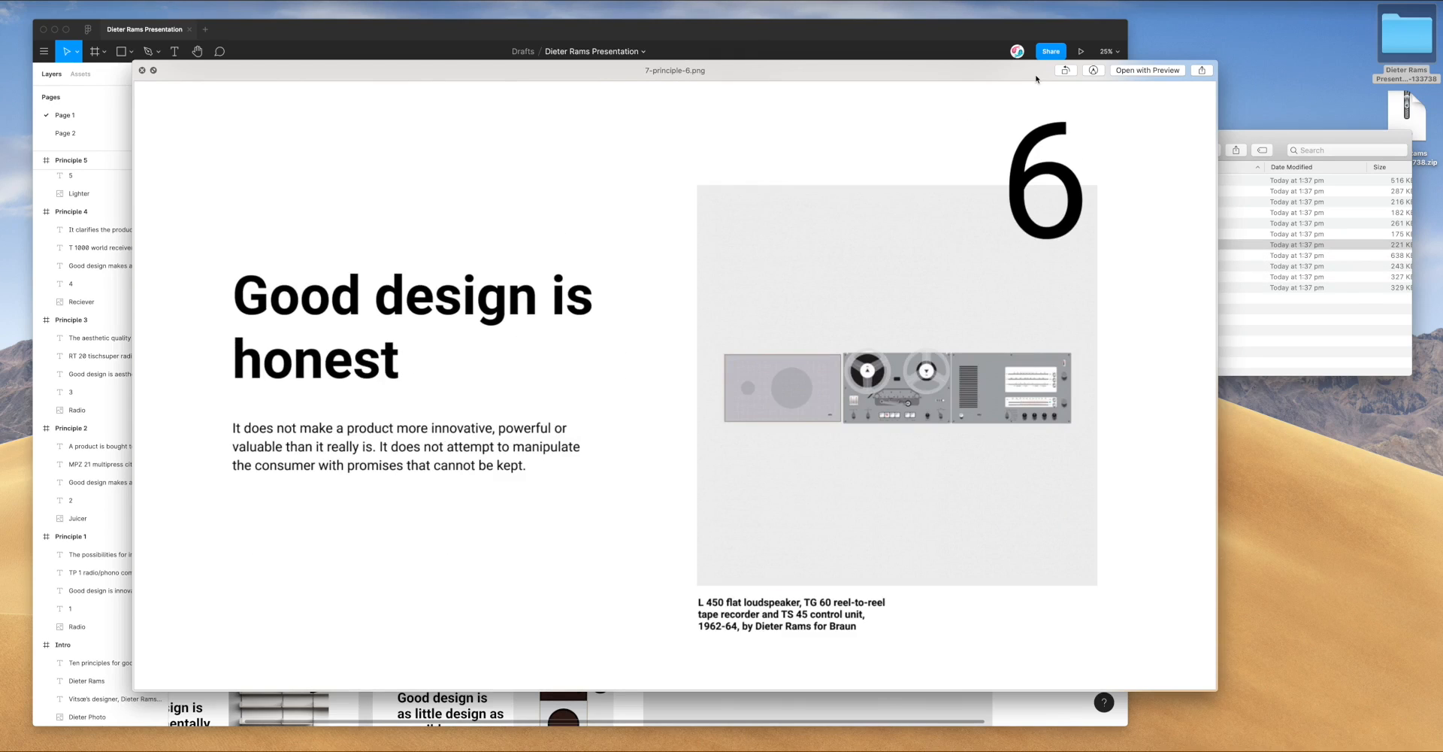
key(space)
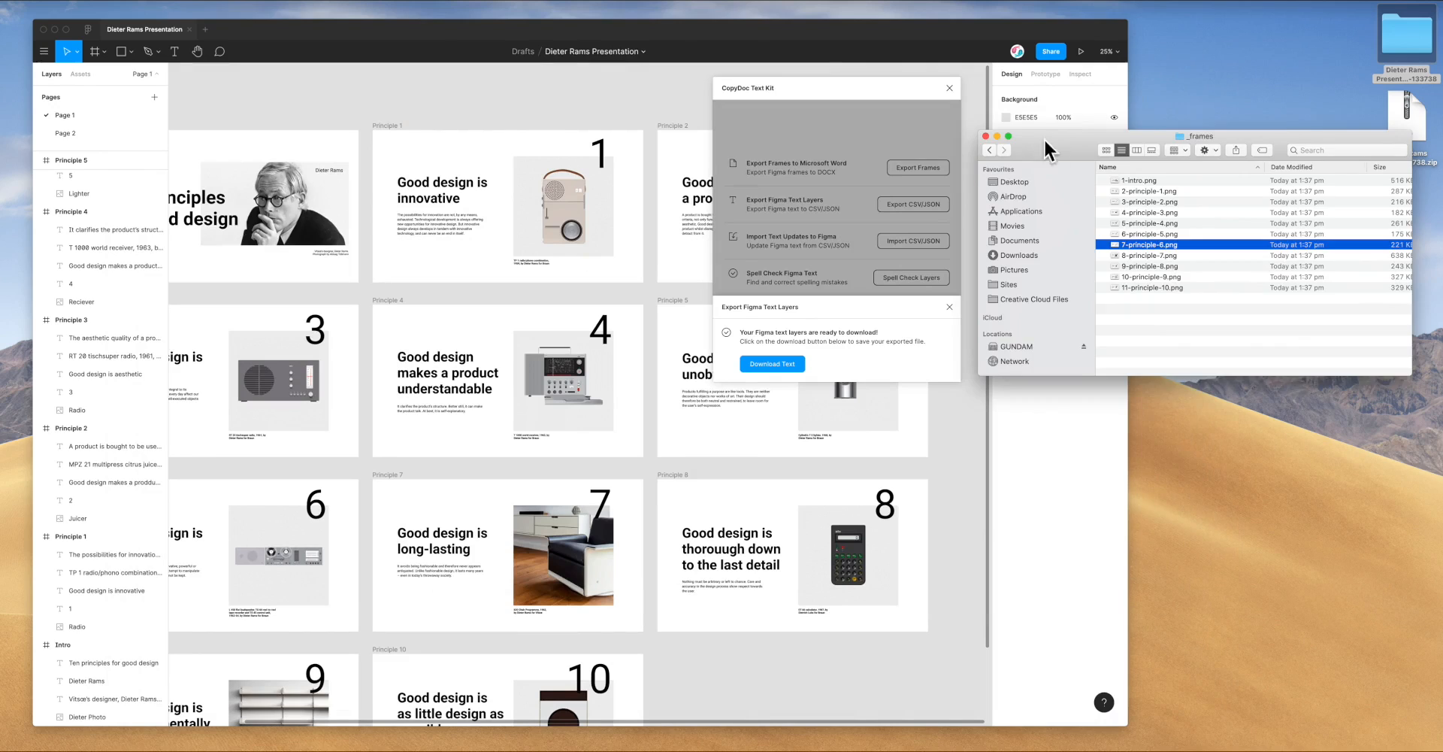
Go back to the Text Layers folder, start an empty code editor, and select the exported JSON
drag(1044, 139, 1040, 141)
click(986, 153)
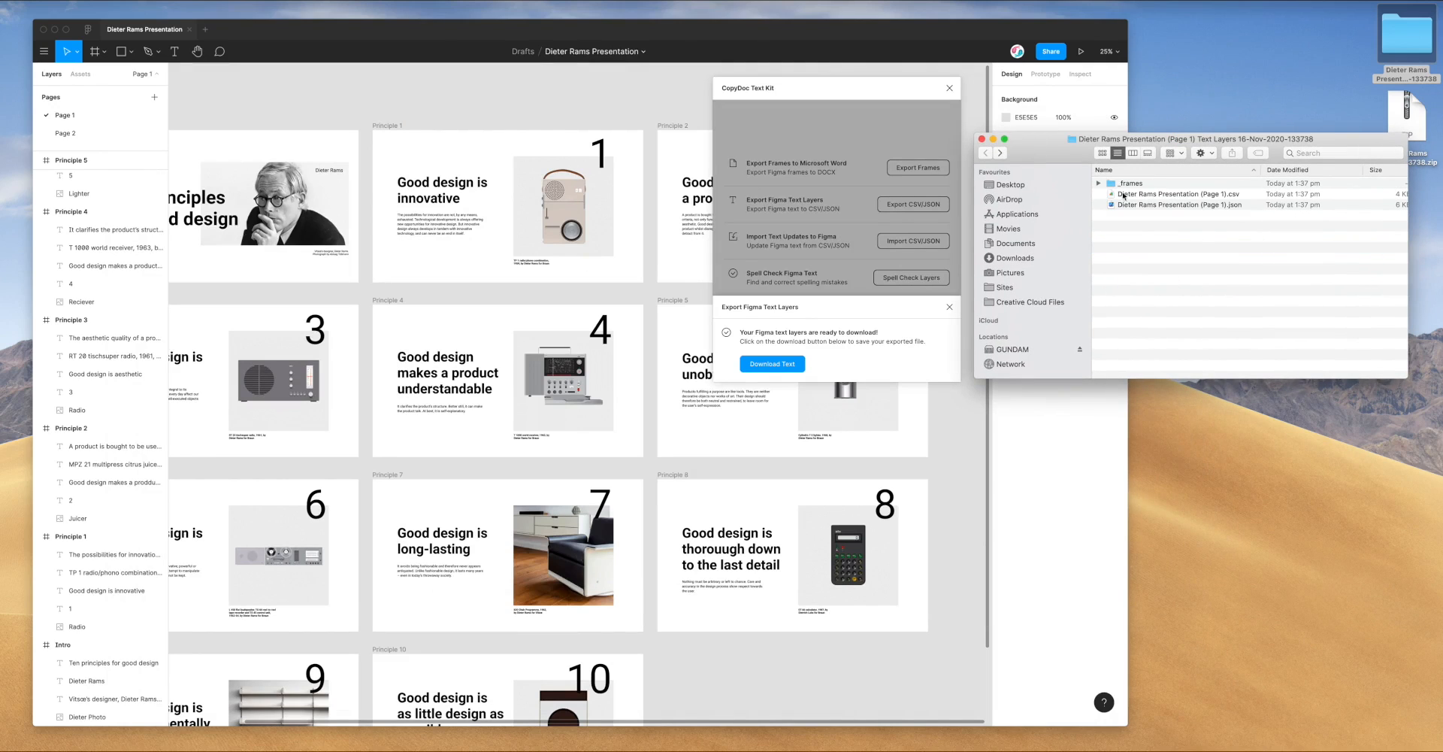
click(1150, 209)
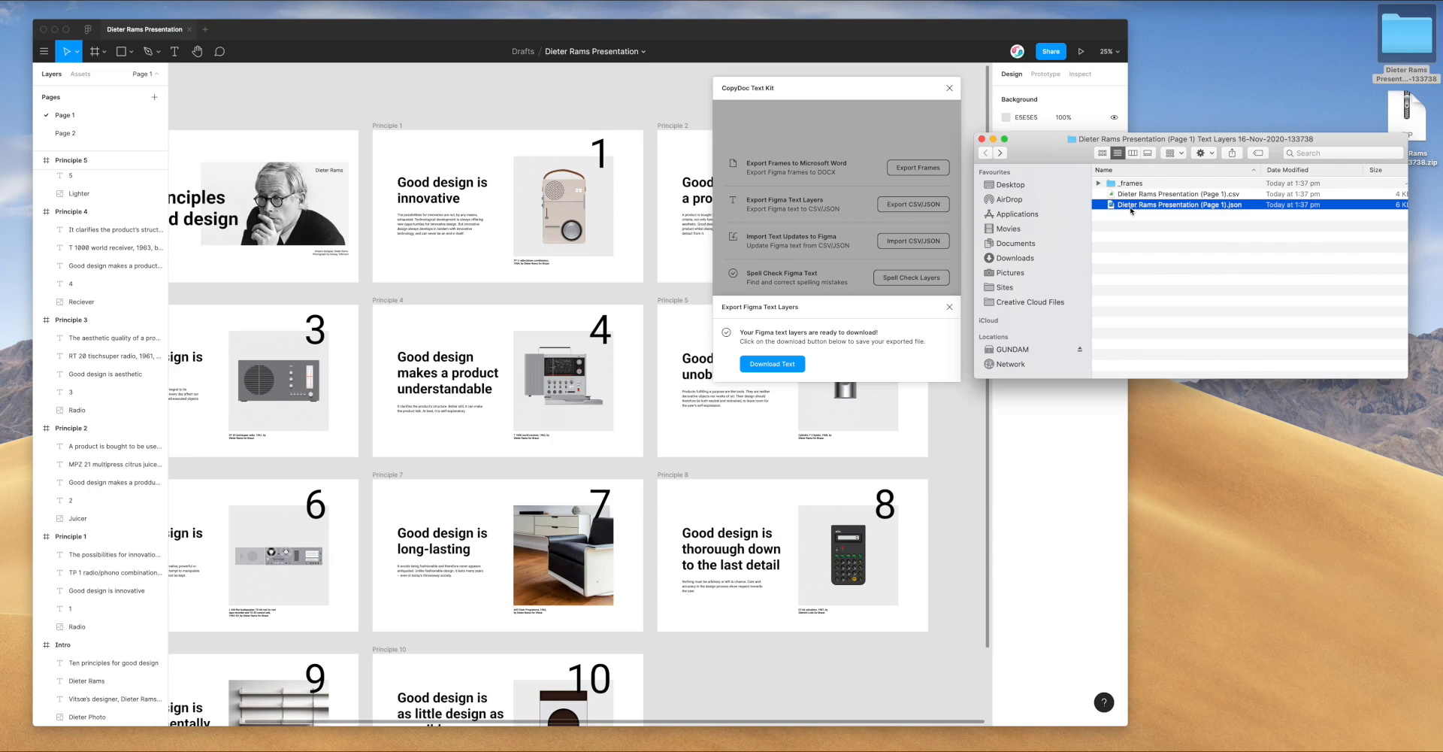
click(1126, 220)
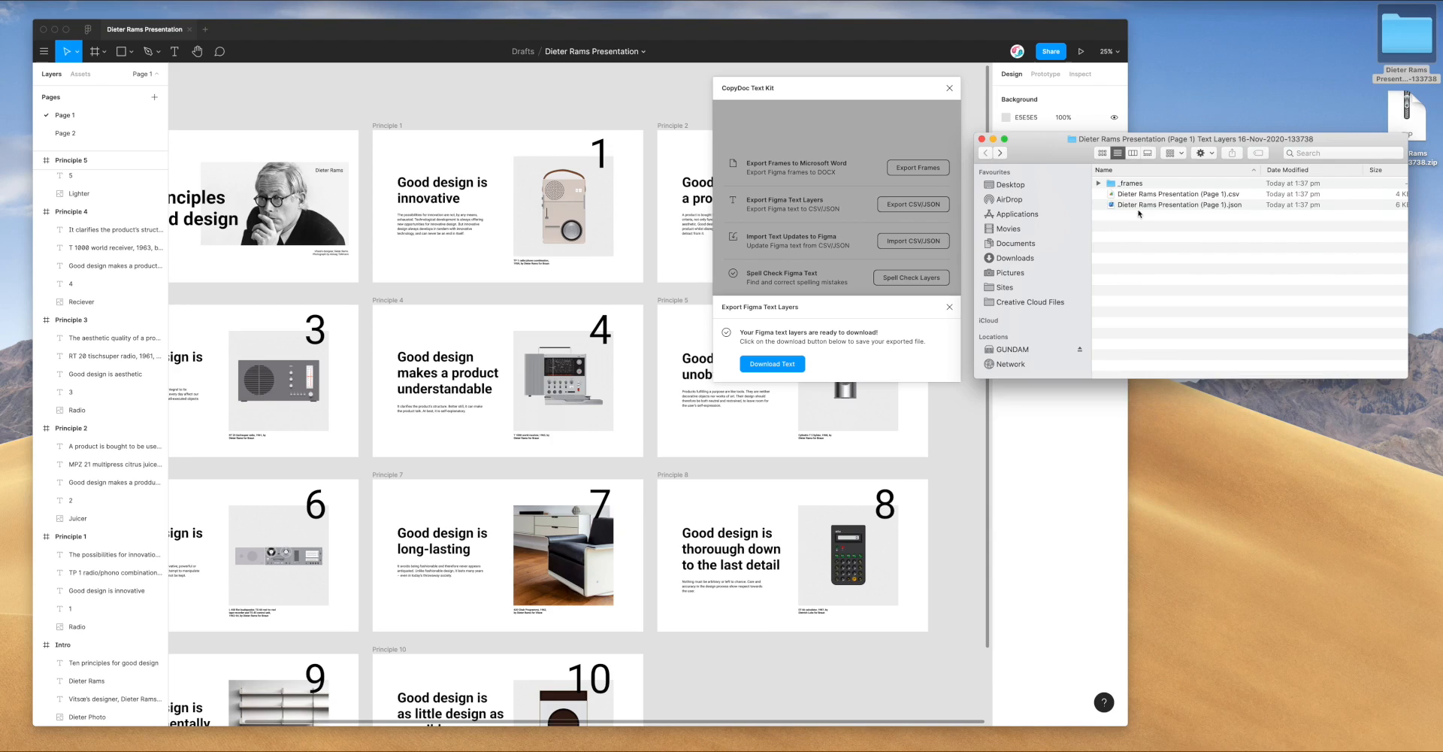
key(super+Tab)
click(1072, 150)
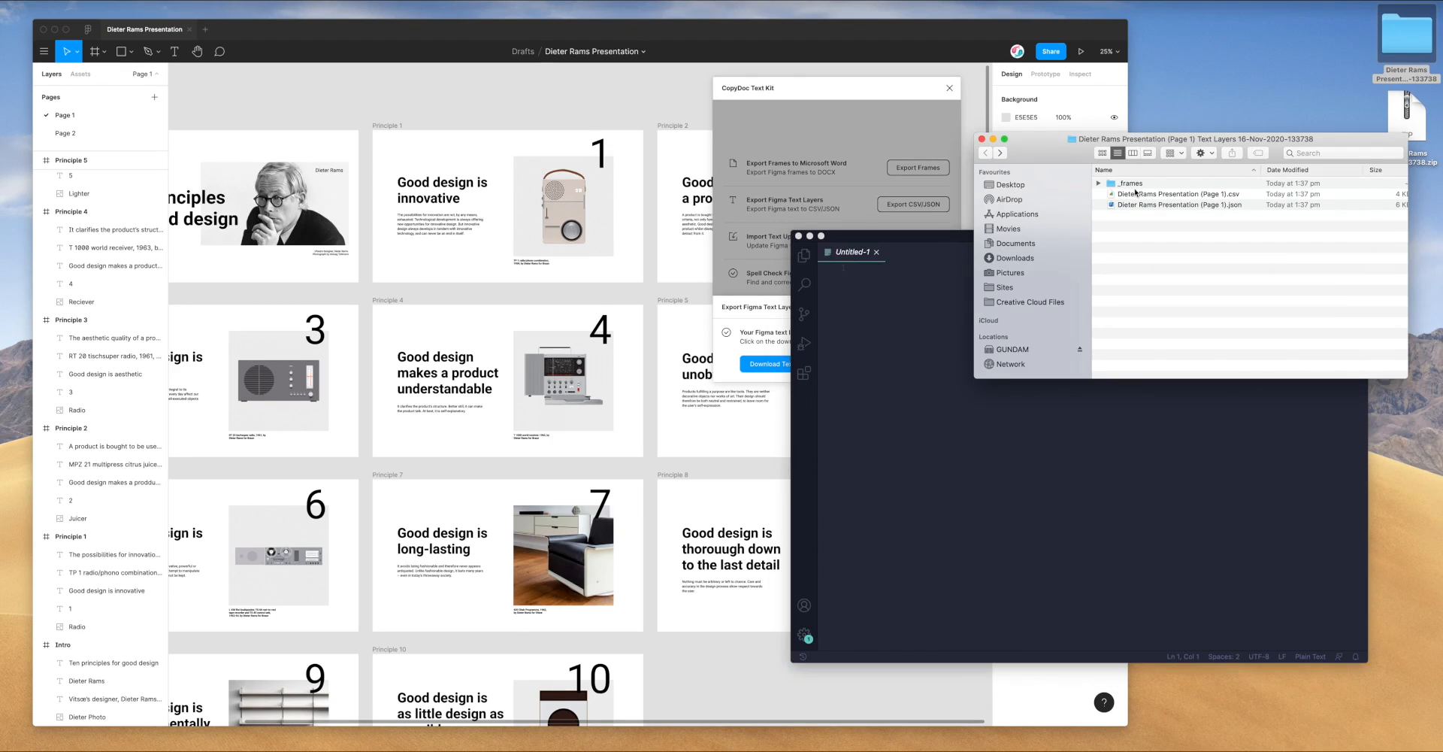
click(1191, 206)
Drop the exported JSON into VS Code and close the empty Untitled-1 tab
drag(1191, 209, 939, 350)
click(965, 343)
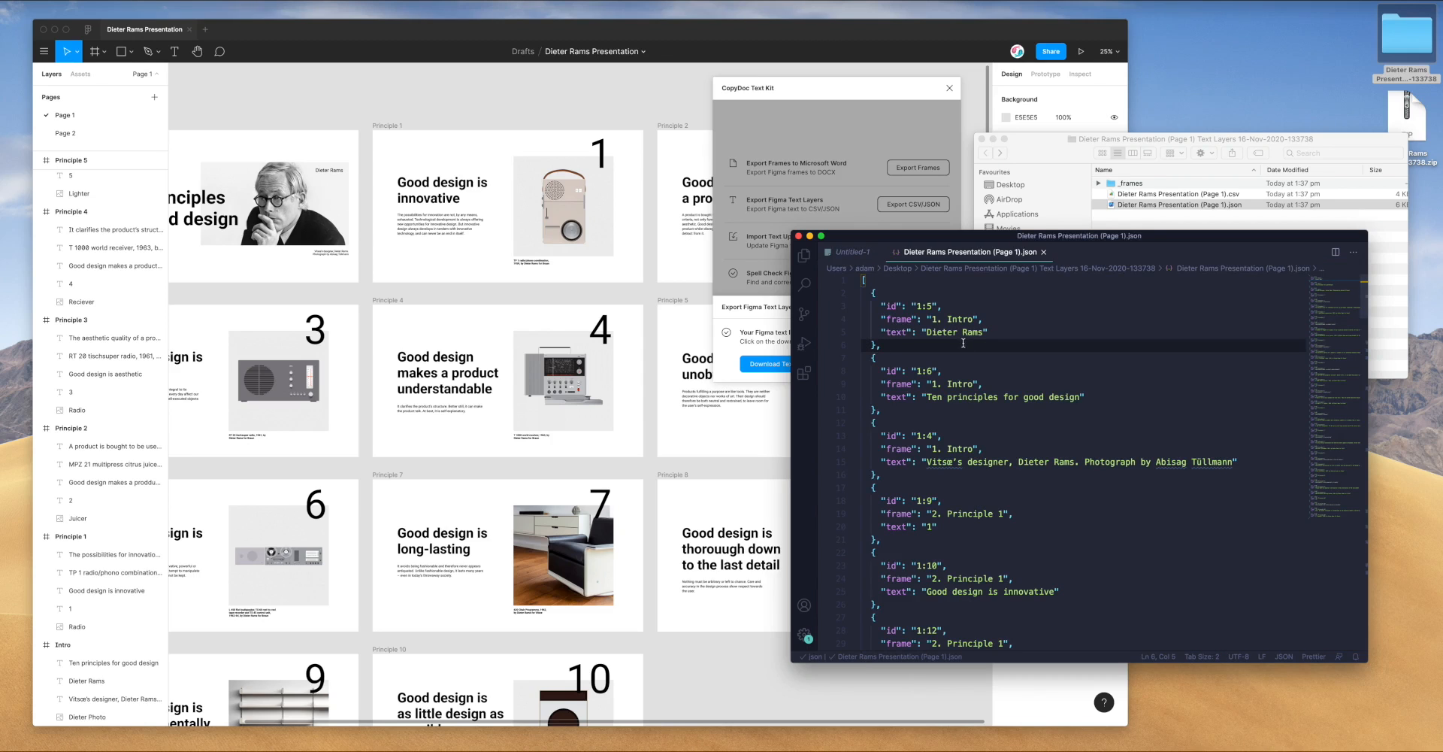
click(878, 251)
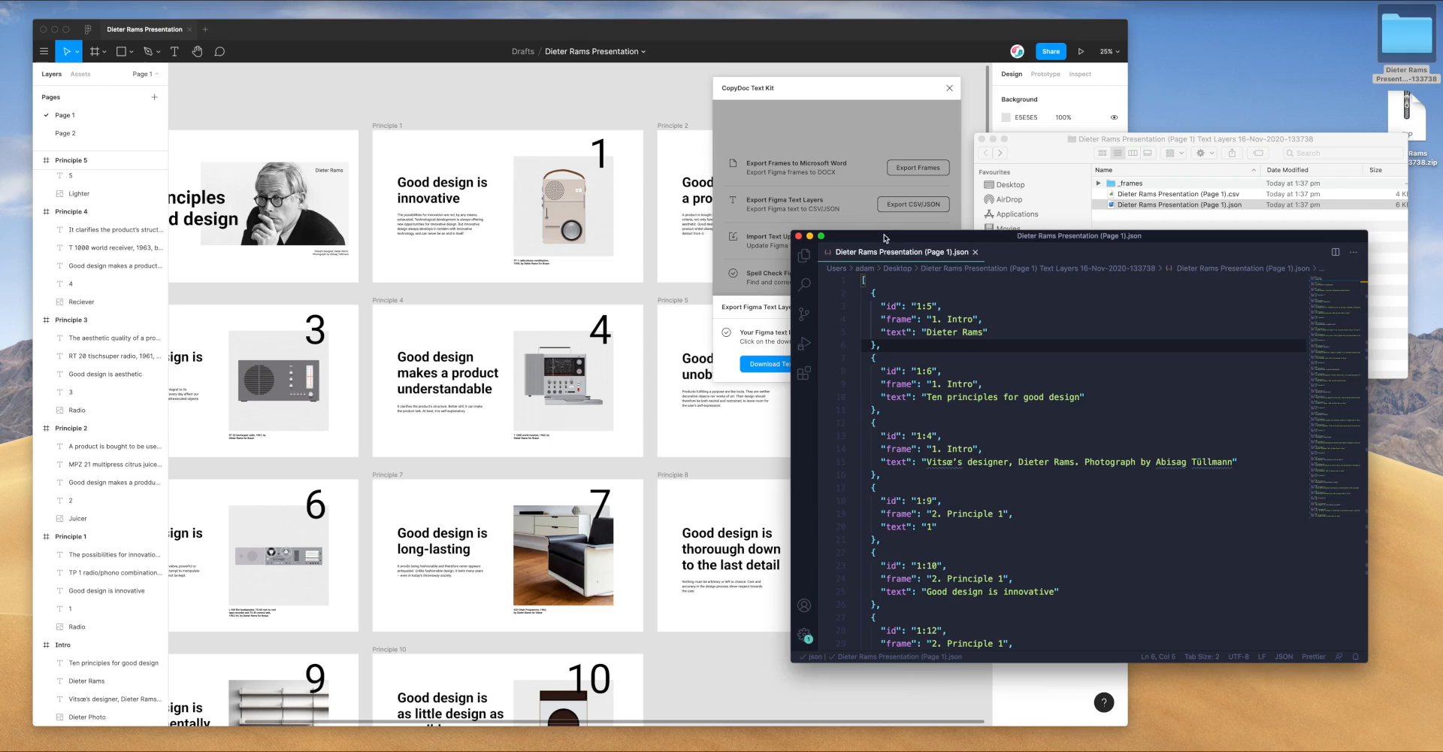
drag(884, 236, 884, 230)
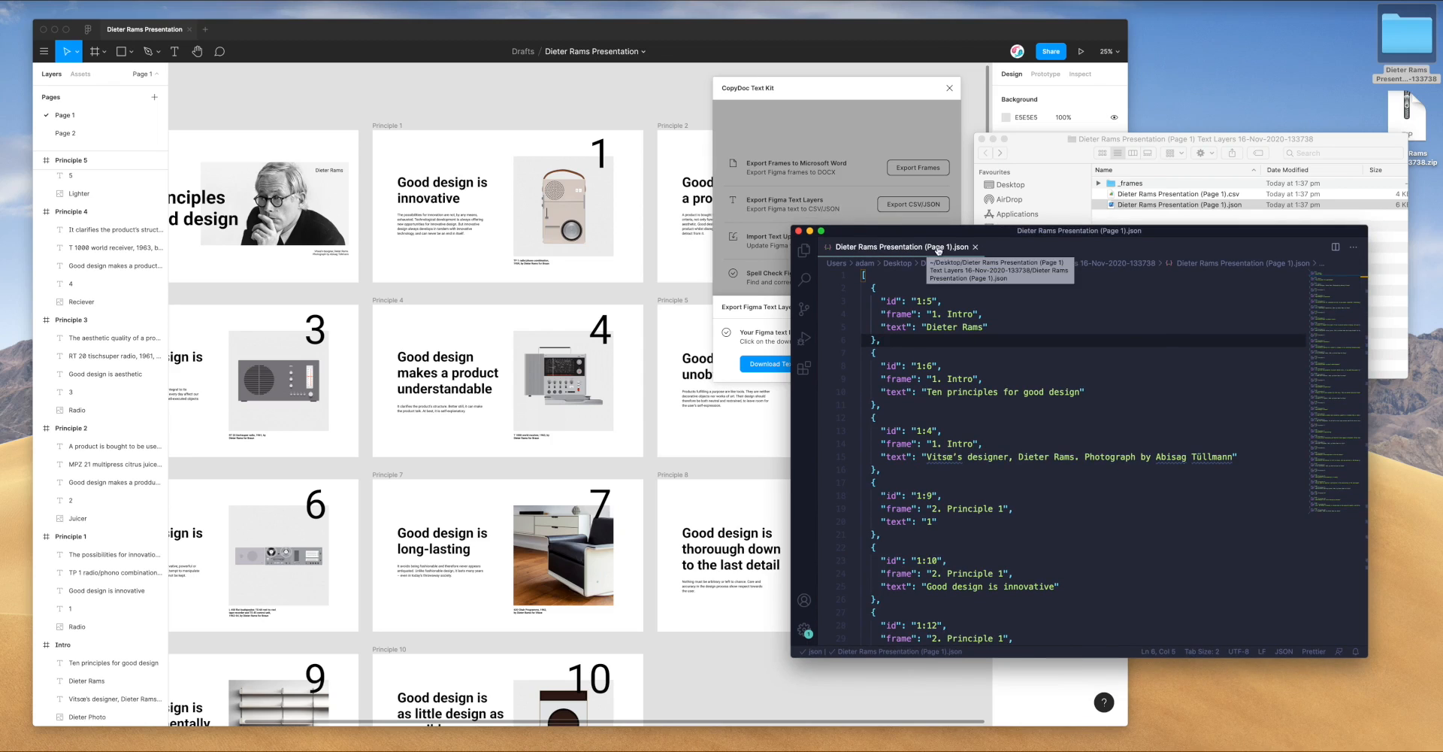
drag(960, 234, 1003, 122)
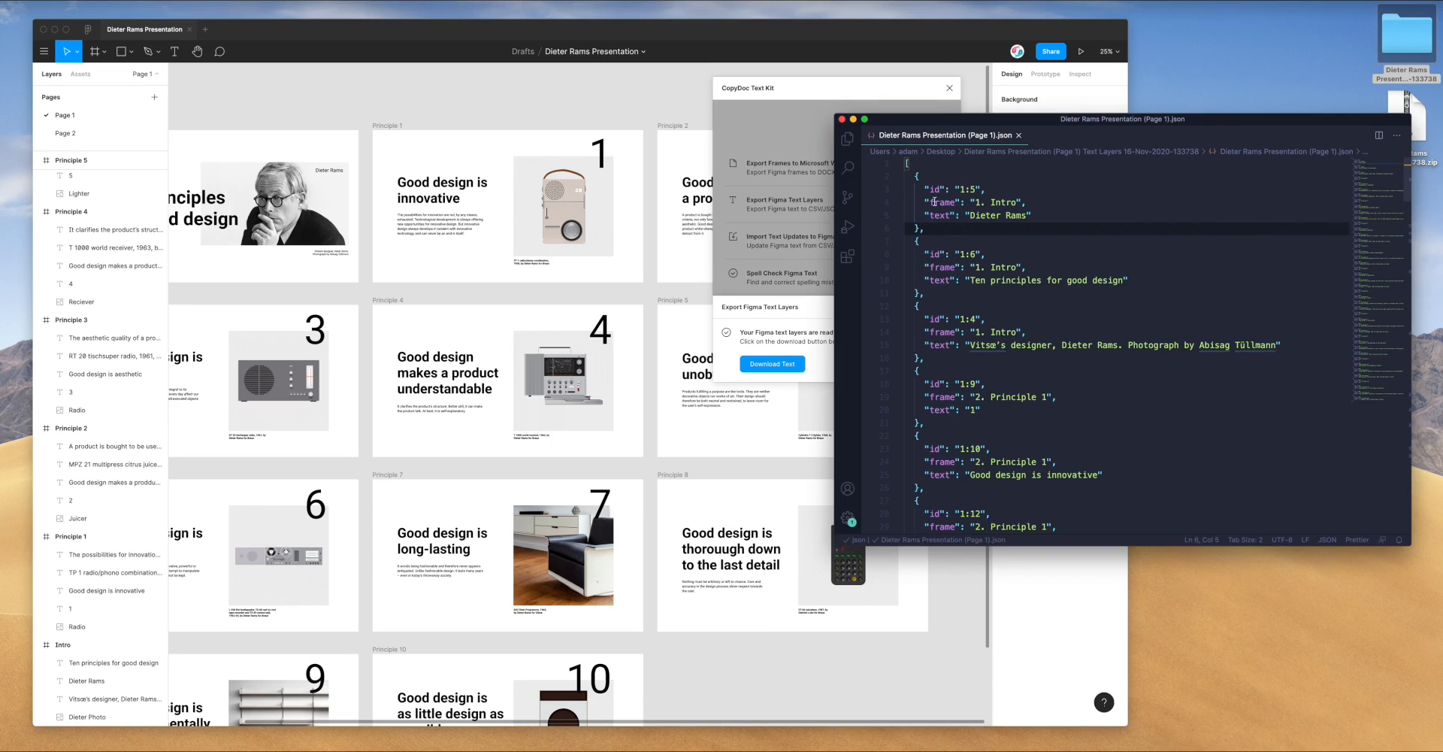
Highlight the first entry's id, frame and text keys and the 1. Intro frame name
click(933, 189)
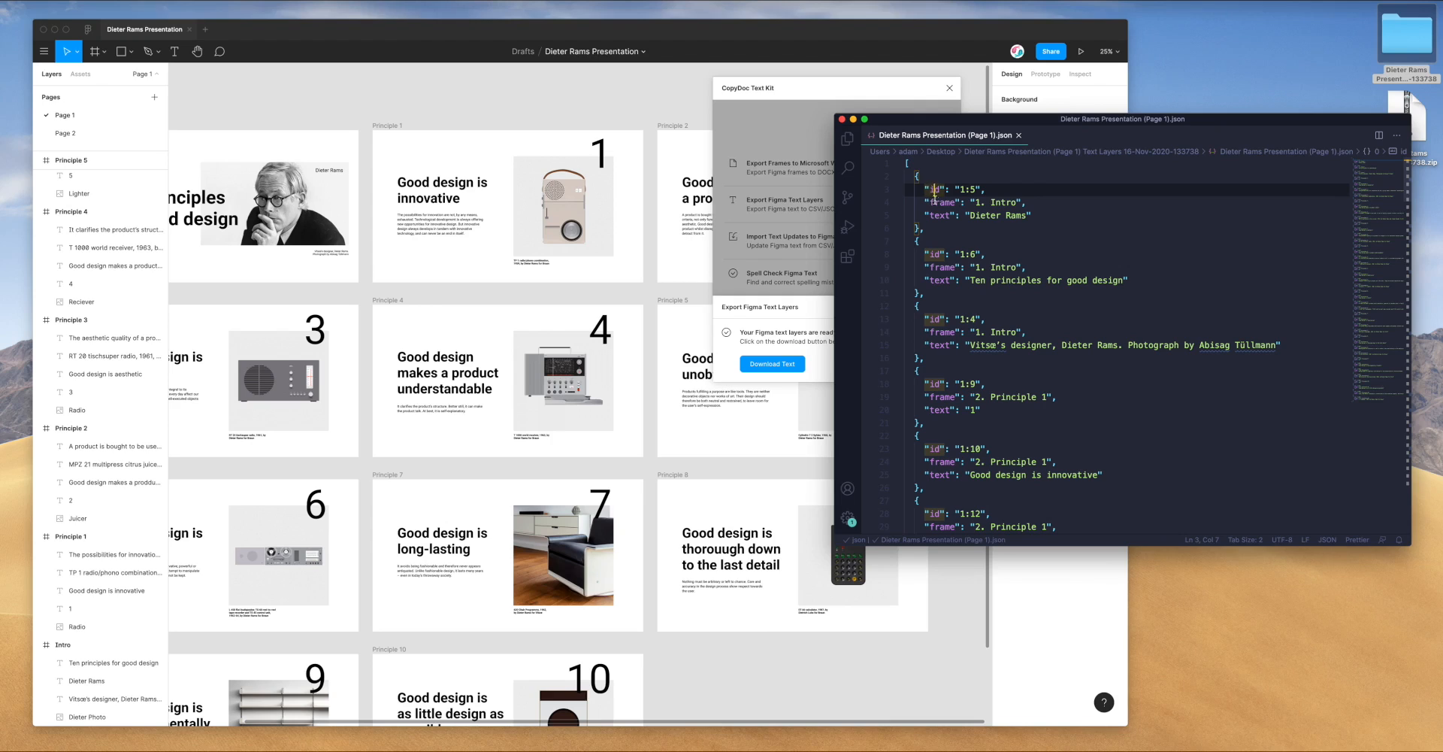
double_click(940, 202)
double_click(936, 215)
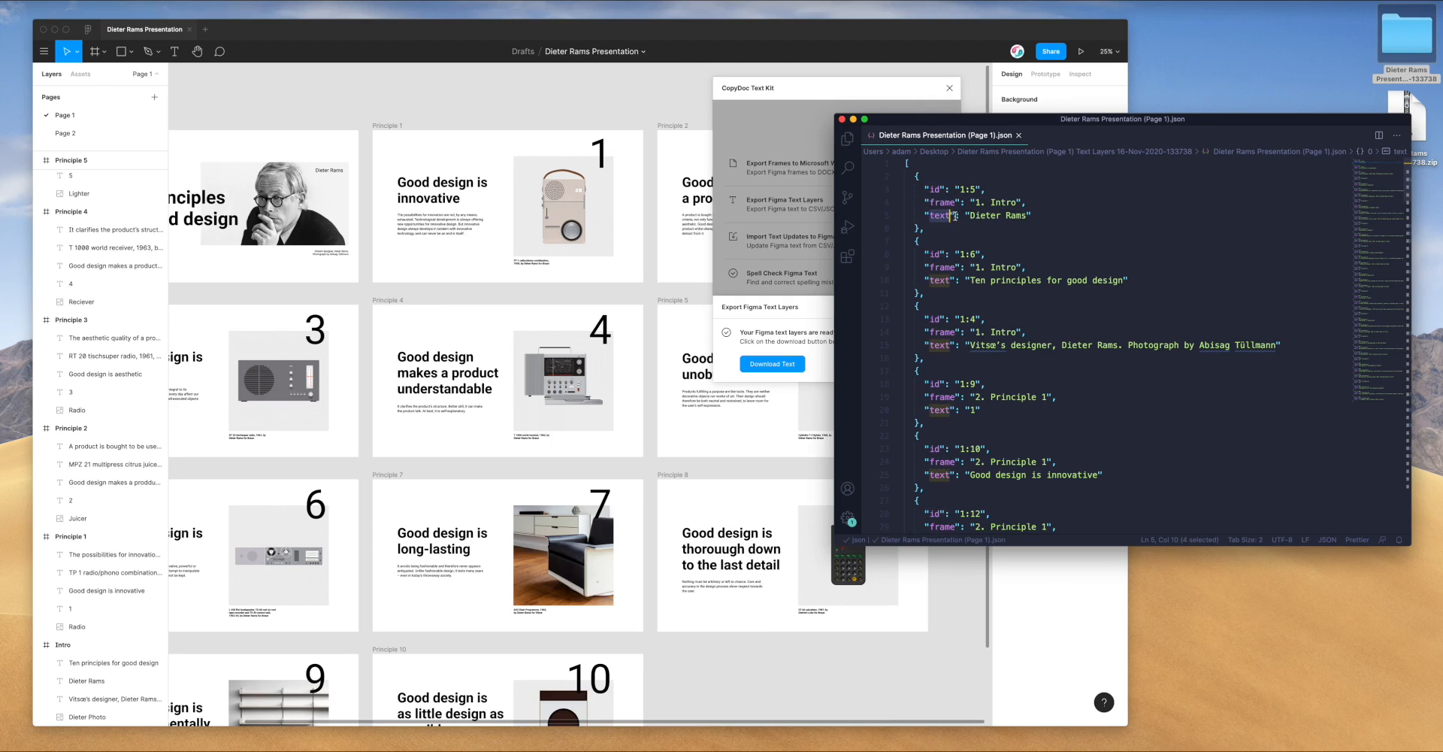
double_click(933, 189)
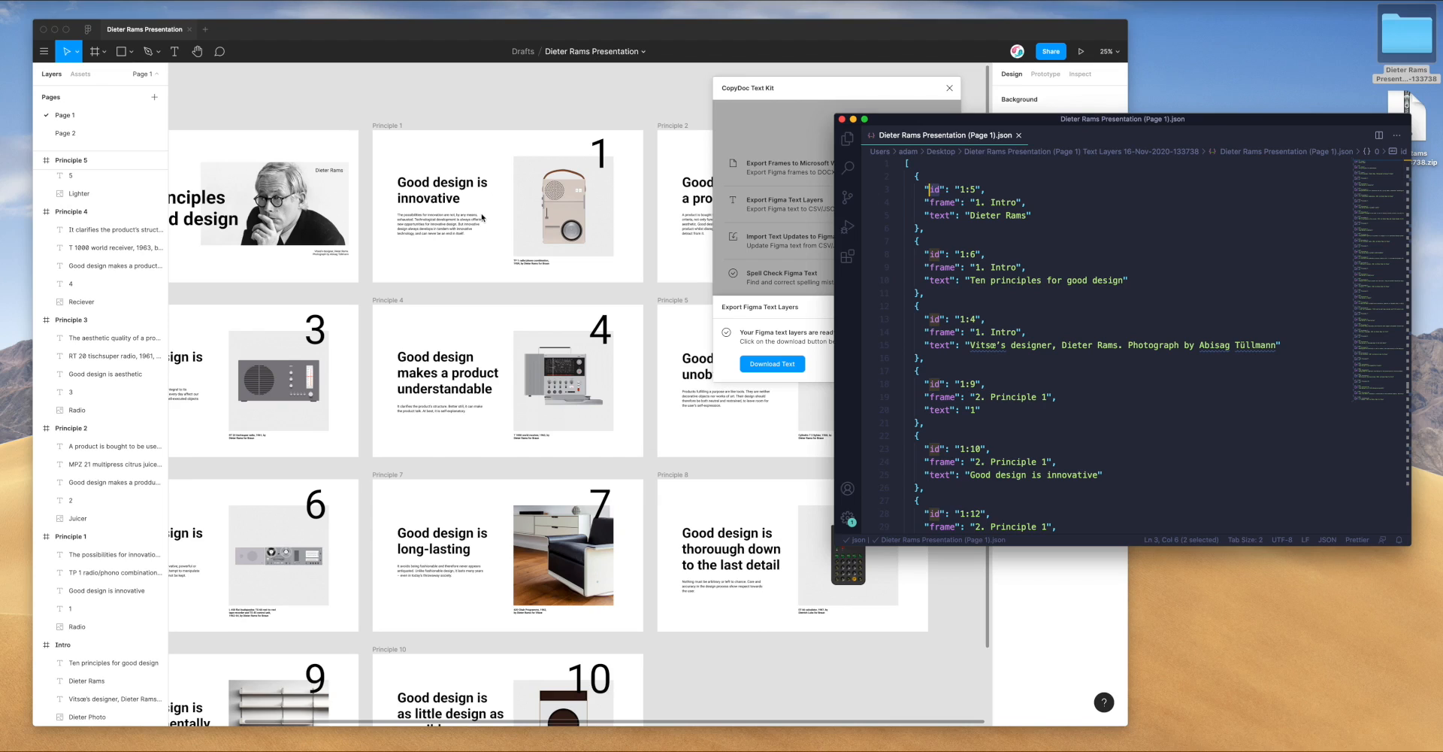
click(933, 228)
scroll(932, 228, down, 1)
scroll(932, 228, up, 1)
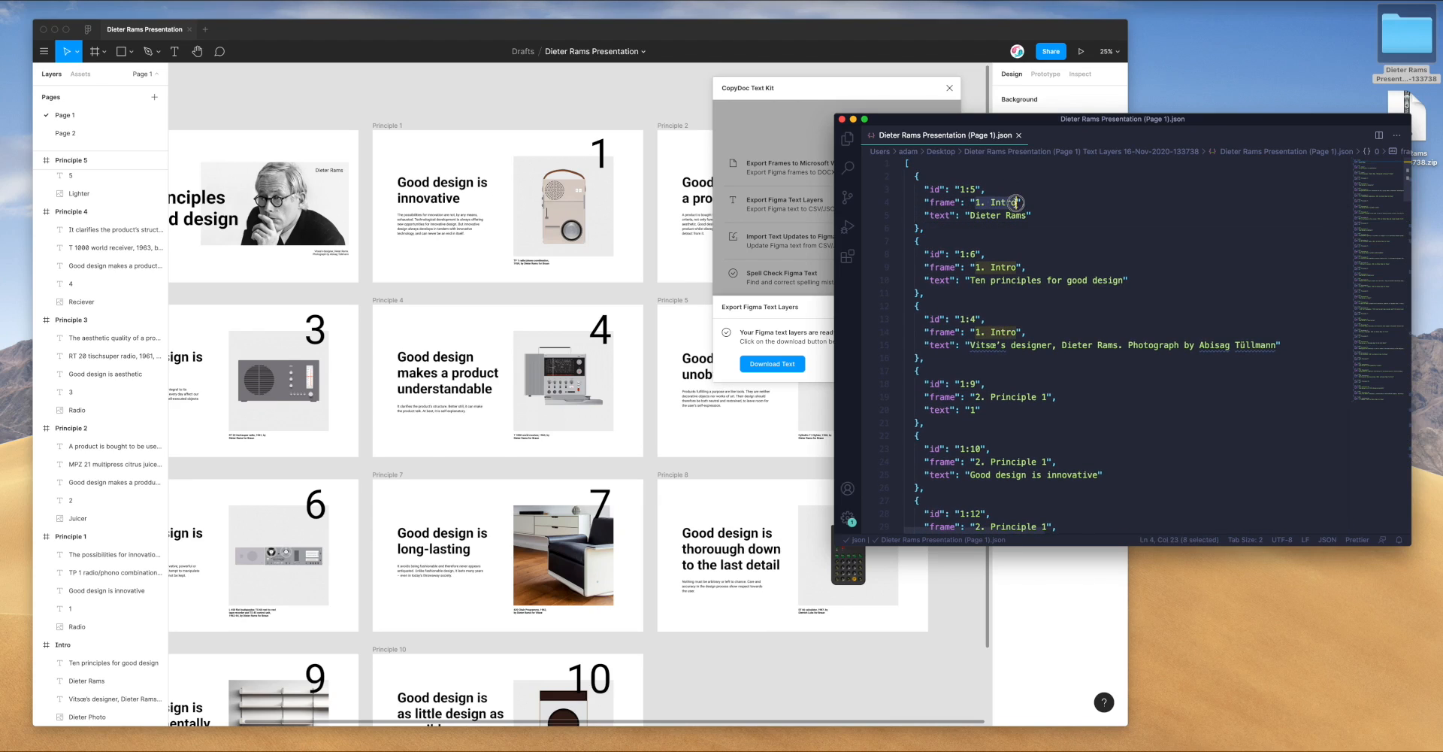
click(975, 203)
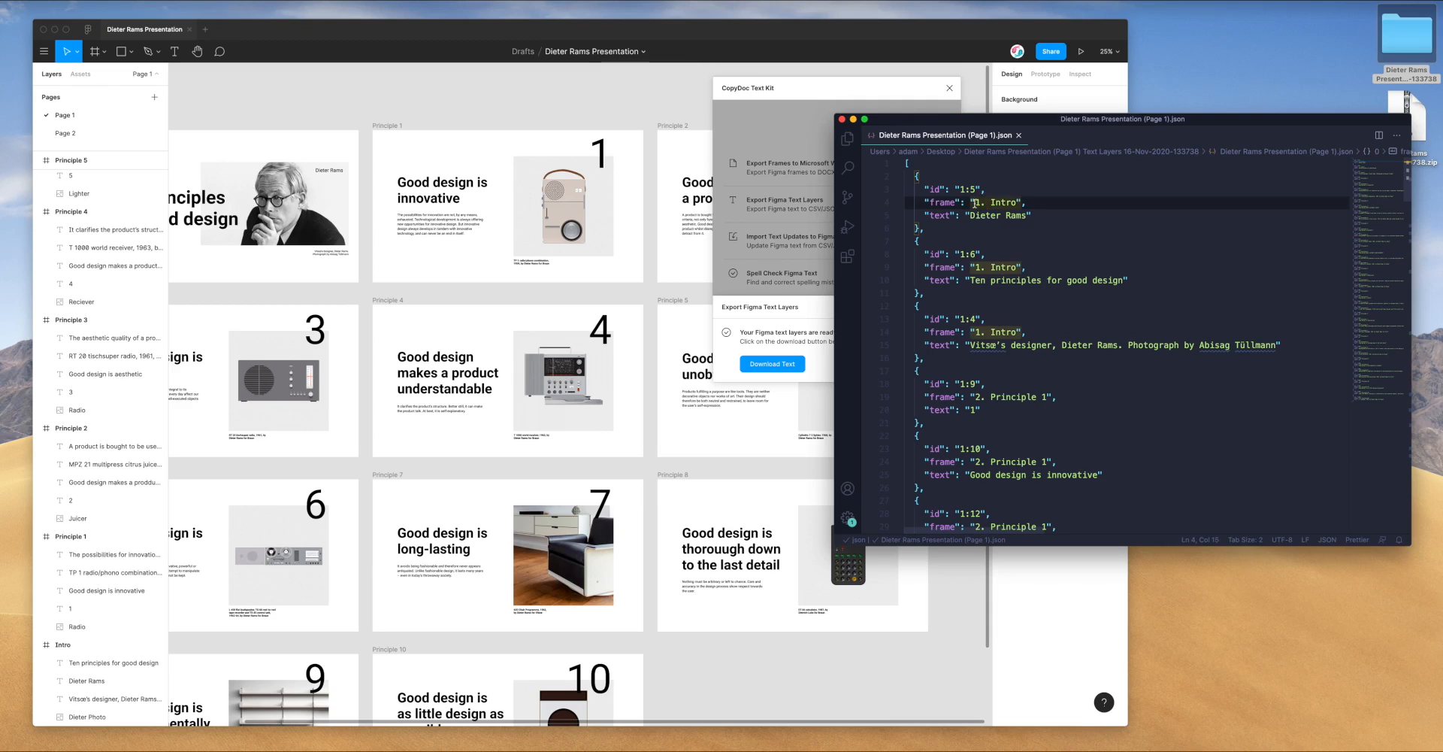
Highlight the intro text 'Ten principles for good design' and the frame name 4. Principle 3
scroll(979, 247, down, 1)
scroll(979, 247, up, 1)
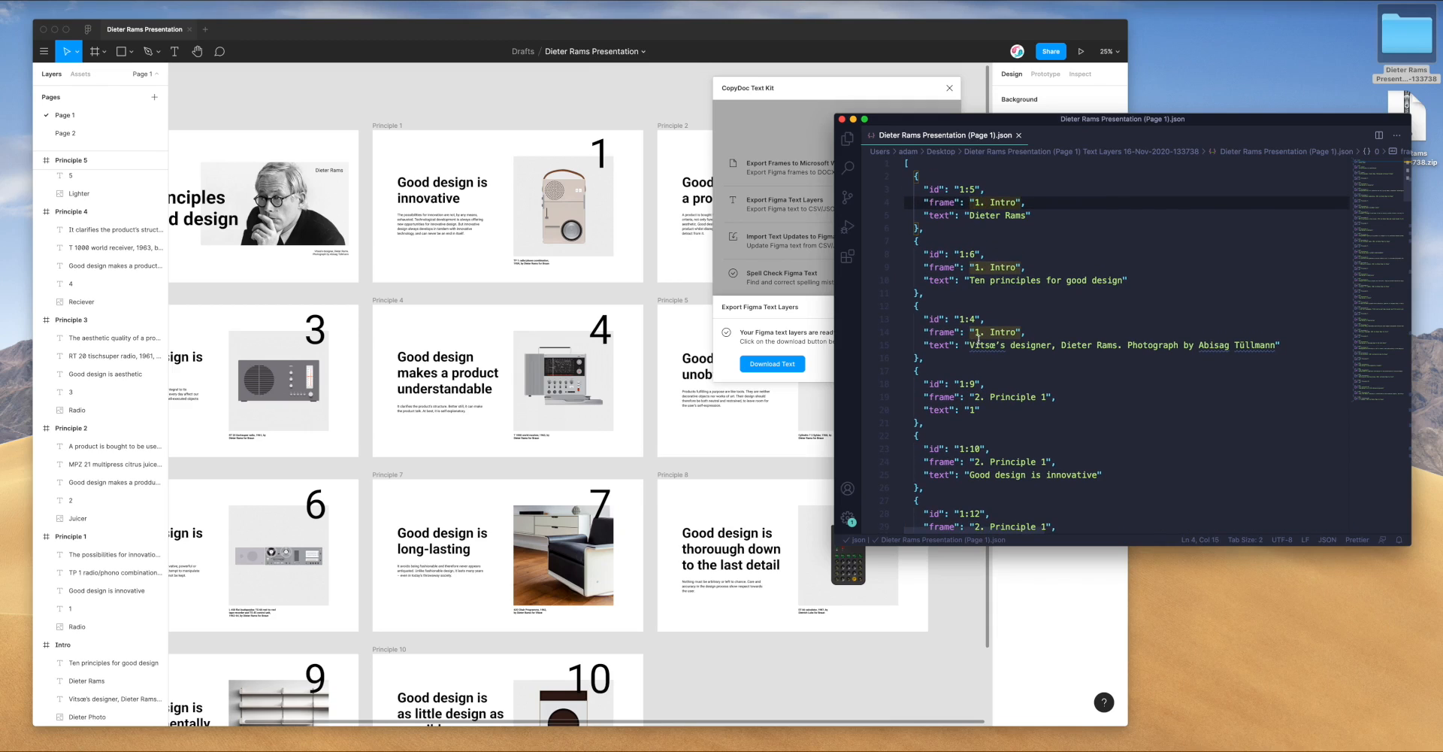
drag(970, 345, 1071, 345)
drag(976, 332, 1002, 332)
drag(970, 279, 1127, 280)
scroll(1020, 300, down, 8)
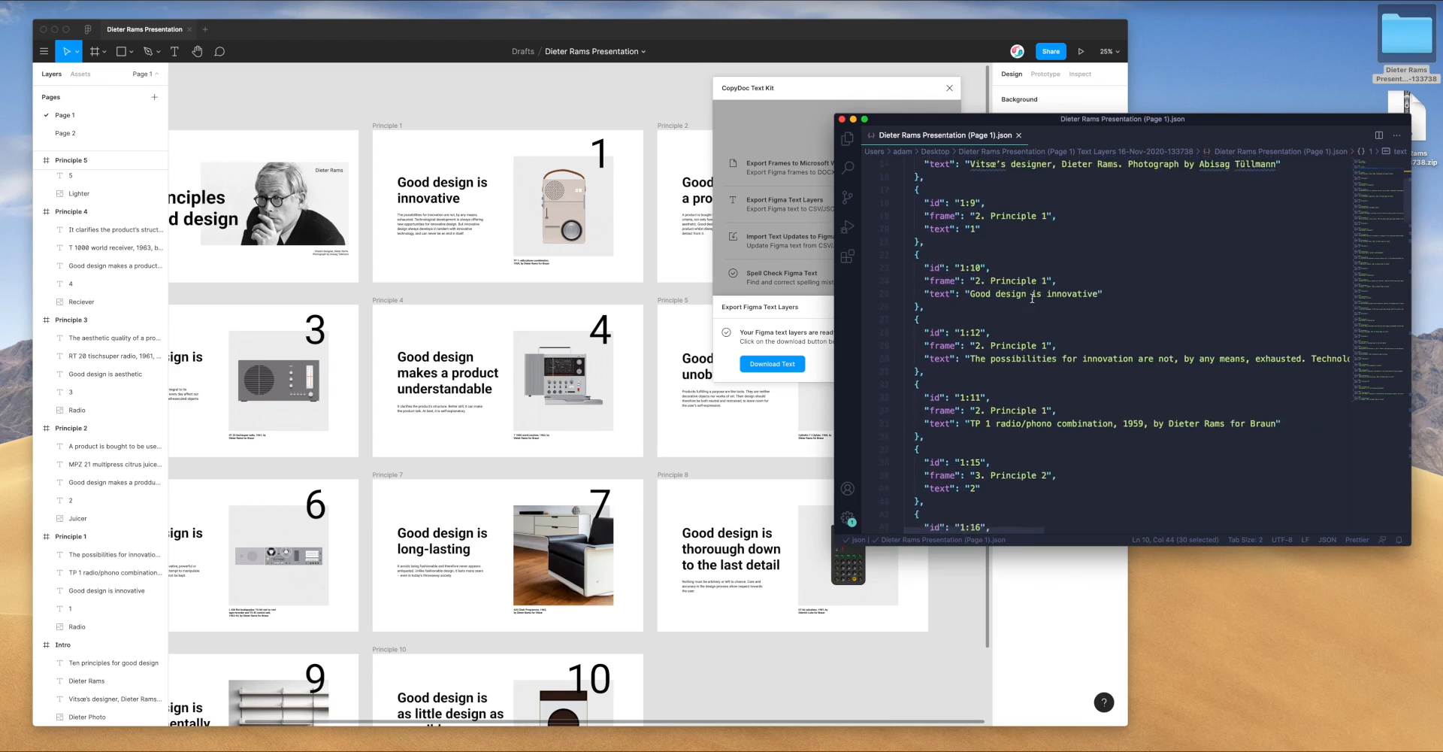
scroll(1020, 300, down, 11)
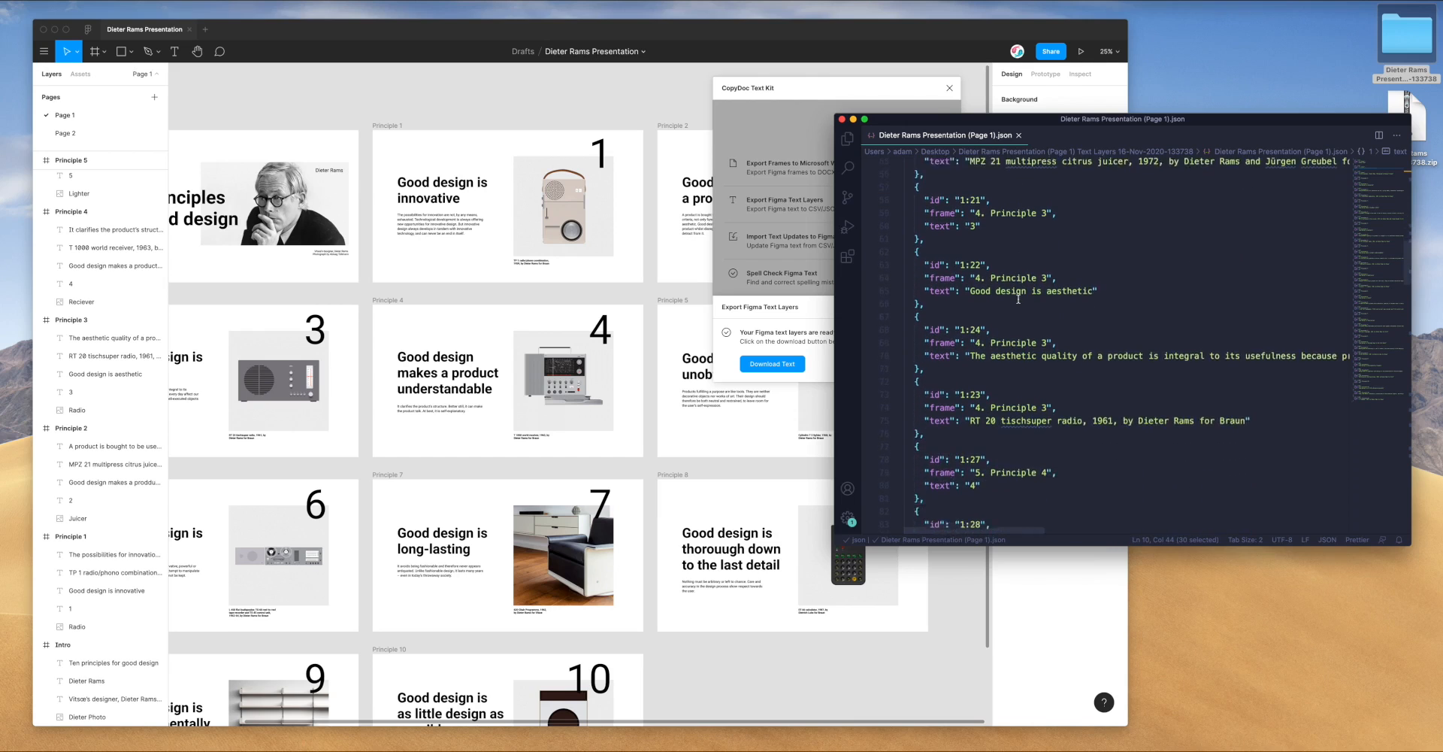
drag(975, 259, 1047, 259)
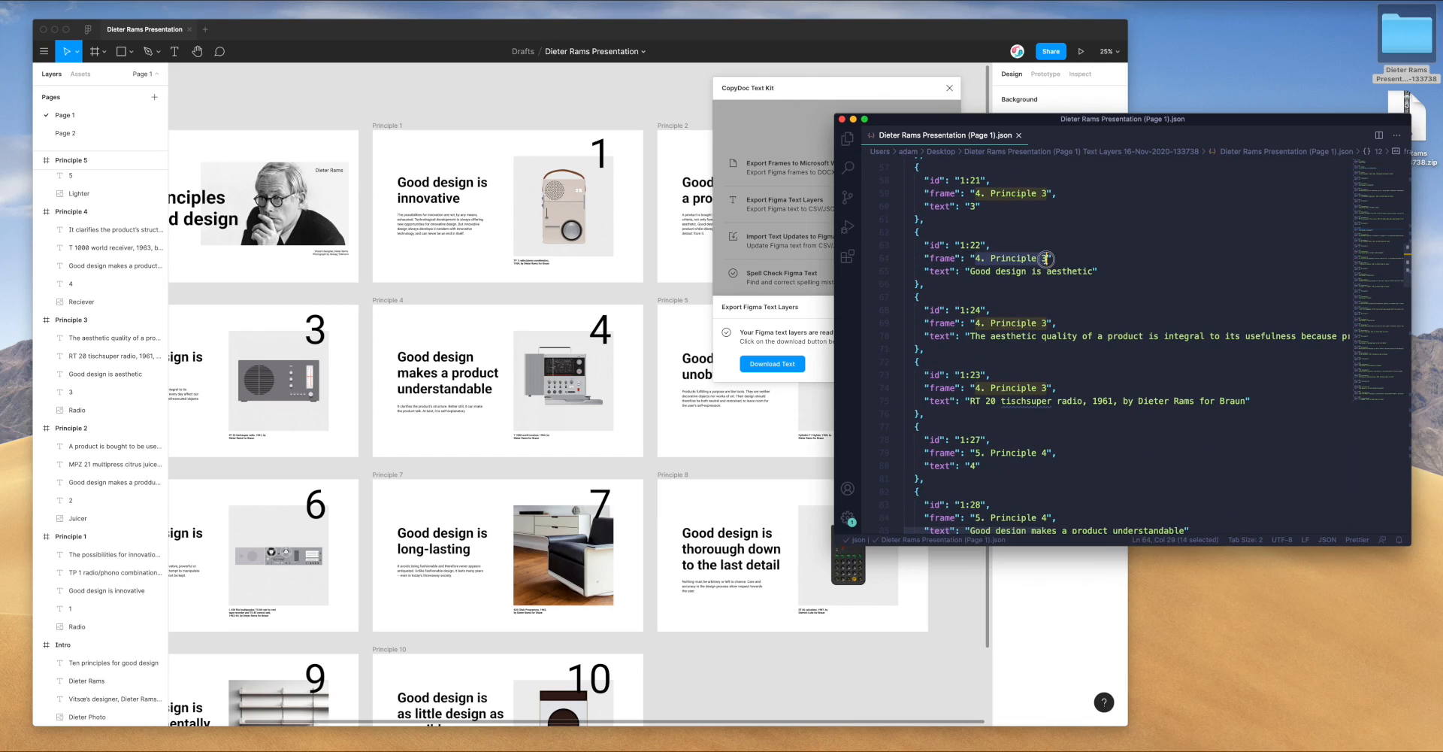
double_click(1395, 45)
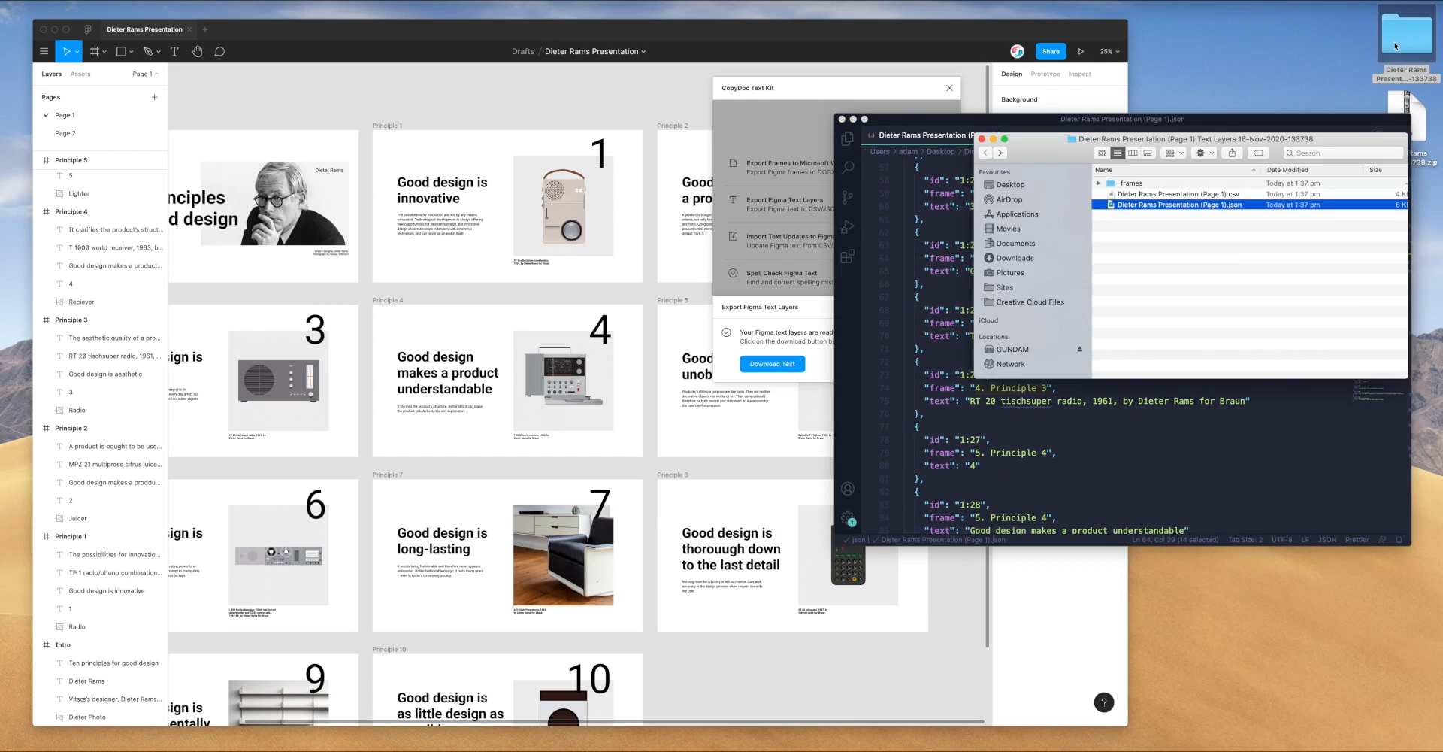
Open the _frames folder and Quick Look the 4-principle-3.png slide image
double_click(1130, 183)
drag(1163, 141, 430, 159)
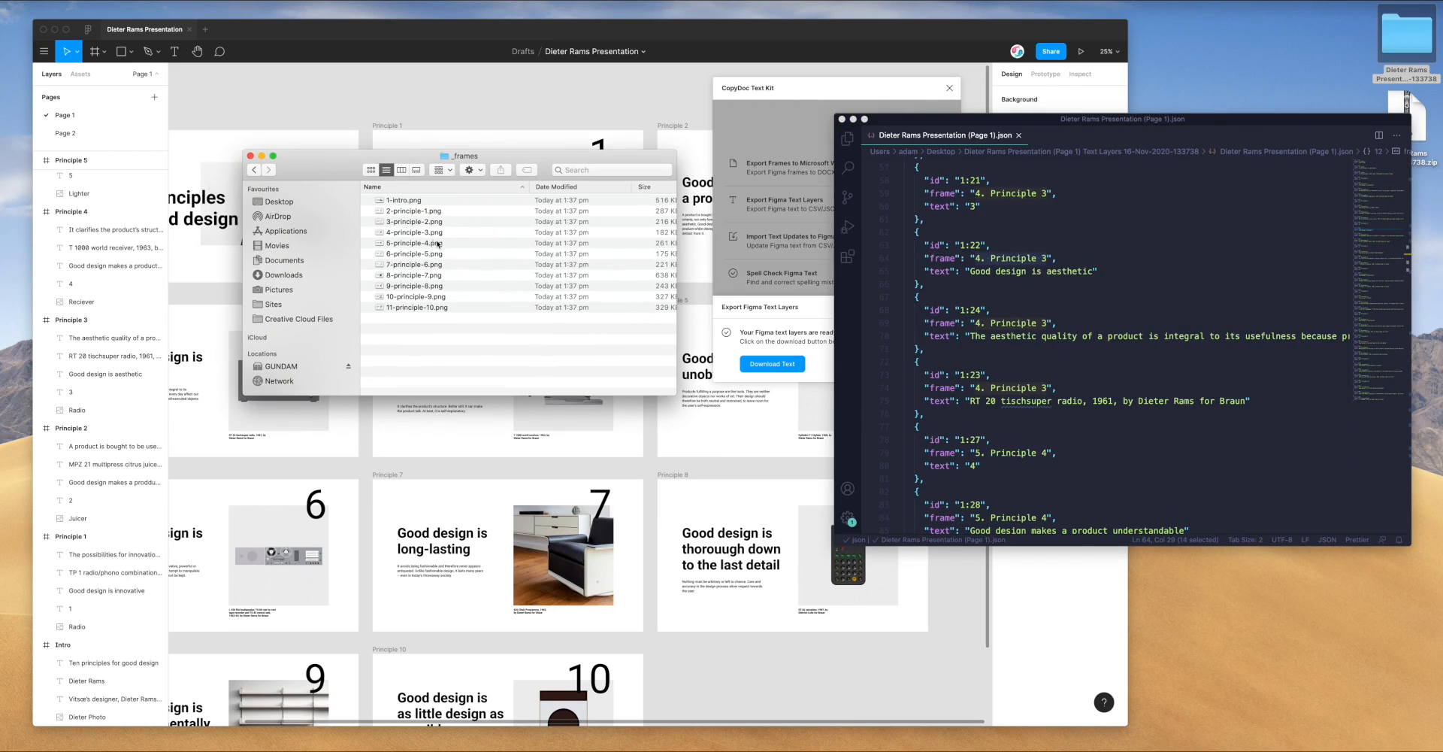
click(929, 335)
click(976, 324)
drag(976, 323, 1031, 323)
click(1032, 322)
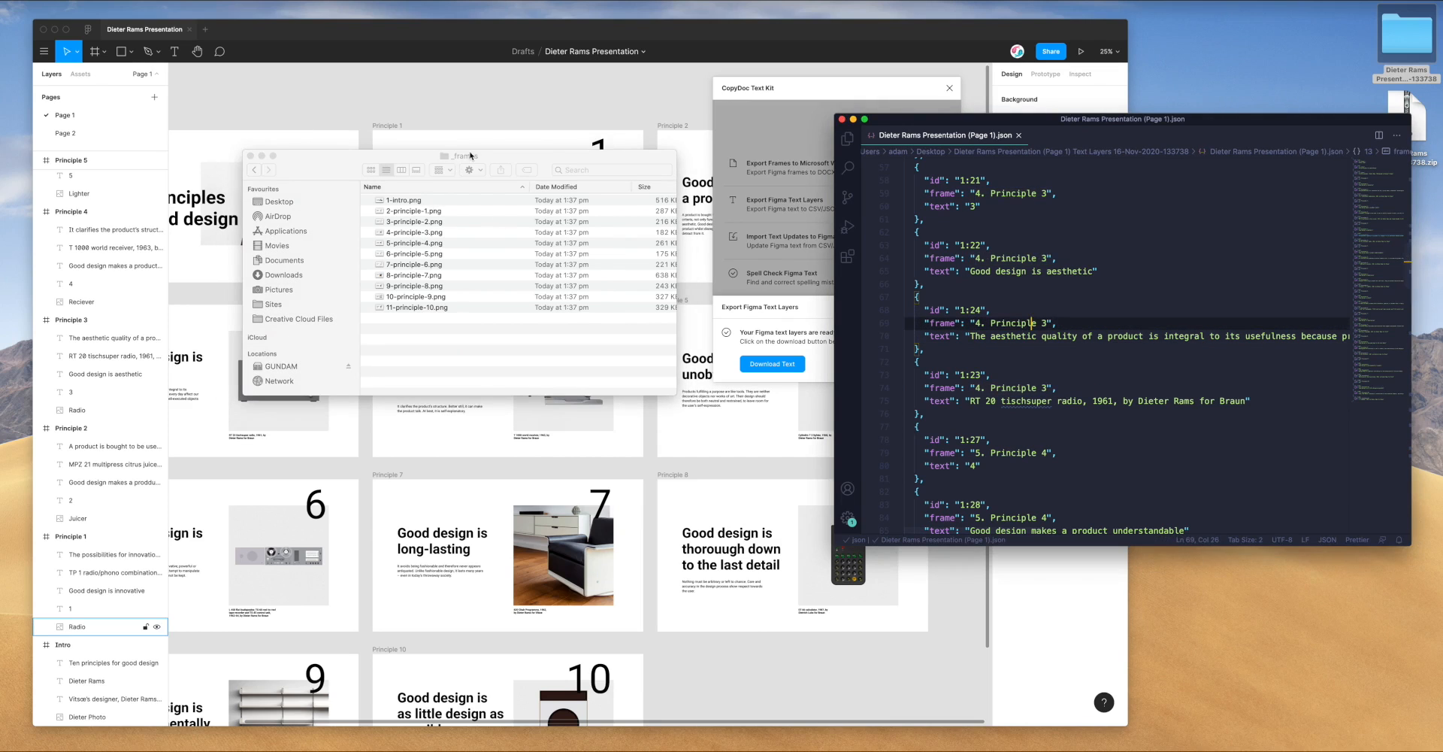
drag(470, 156, 516, 173)
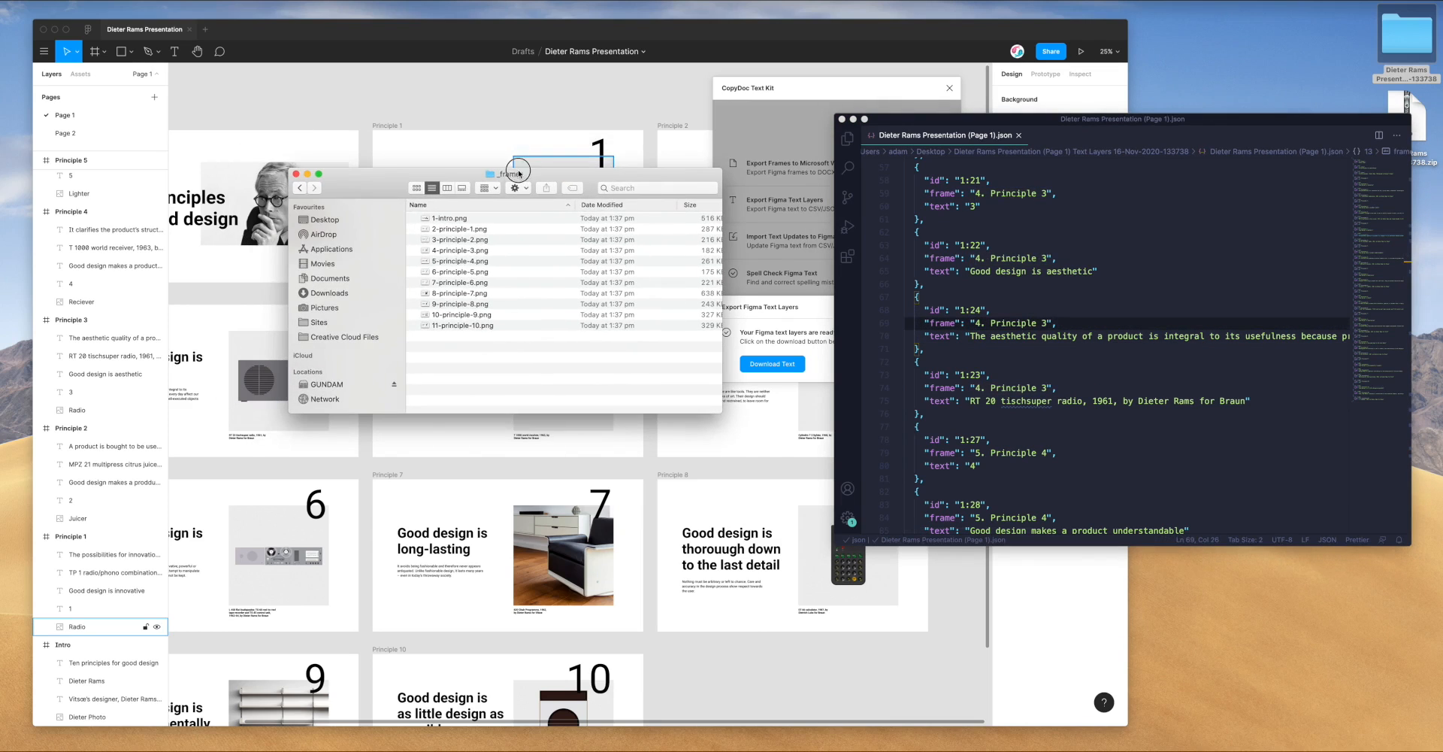
click(437, 251)
key(space)
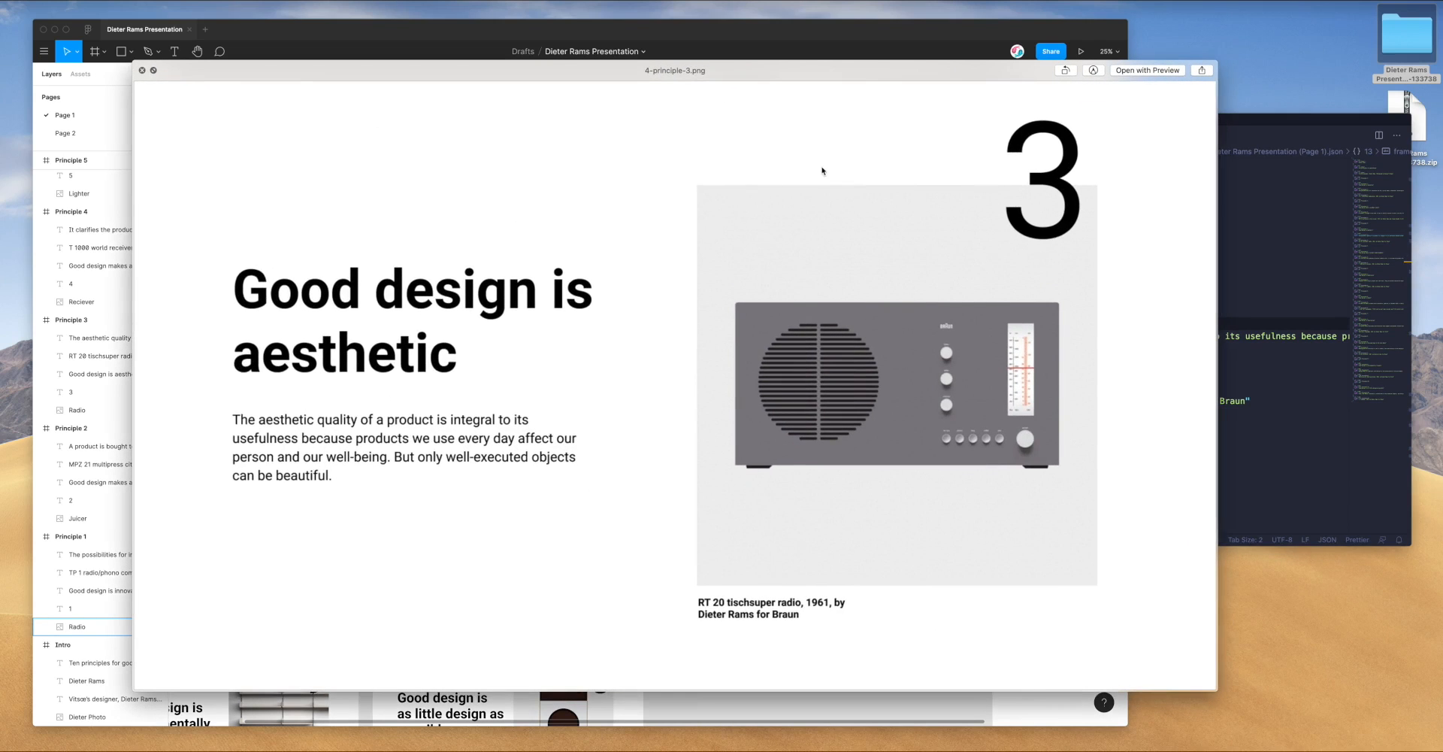
Place the JSON beside the preview, highlight the Principle 3 body text, and close the preview
drag(1202, 120, 1038, 111)
drag(805, 327, 1055, 327)
scroll(827, 269, down, 2)
drag(801, 236, 916, 237)
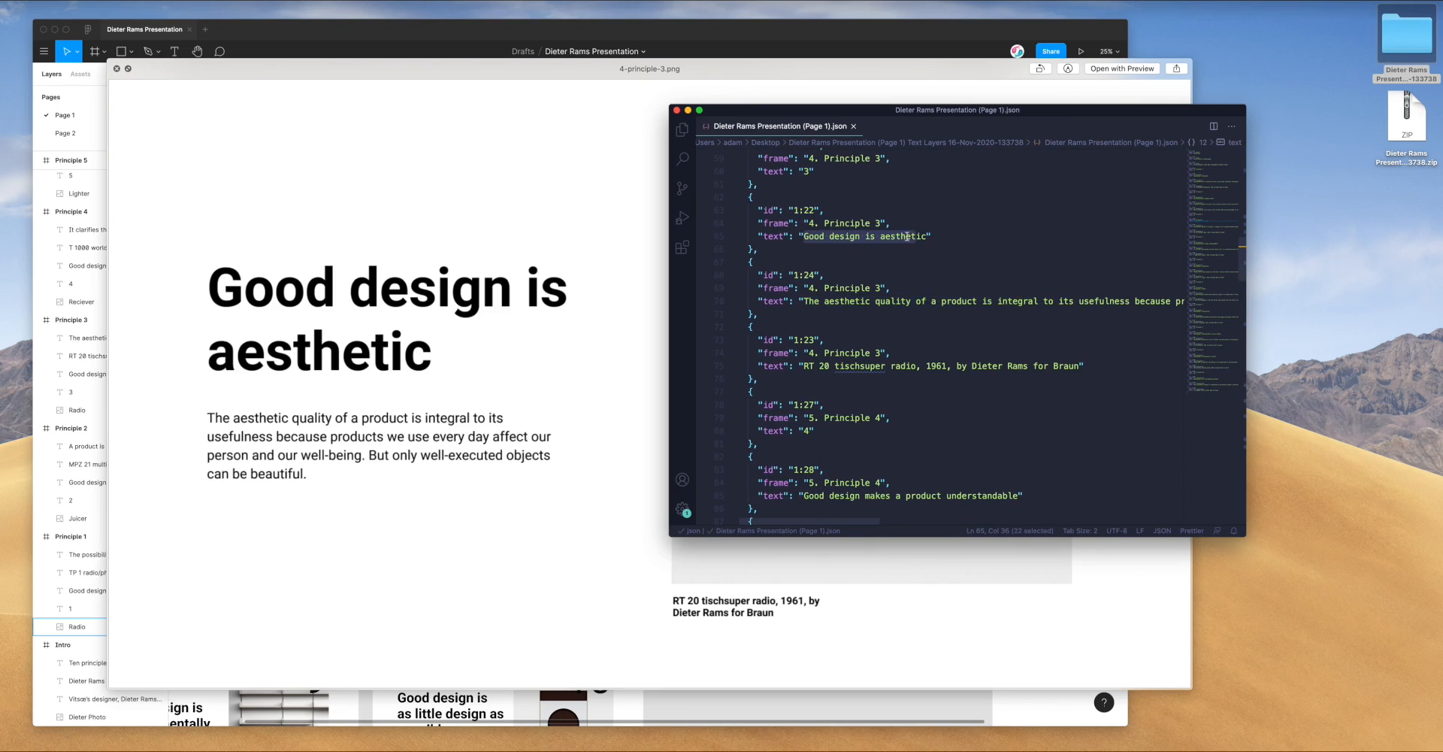
click(118, 69)
Replace the intro name on line 5 of the JSON with the new presenter's name
drag(951, 113, 1061, 120)
click(1051, 242)
scroll(1051, 241, up, 10)
scroll(1051, 241, up, 5)
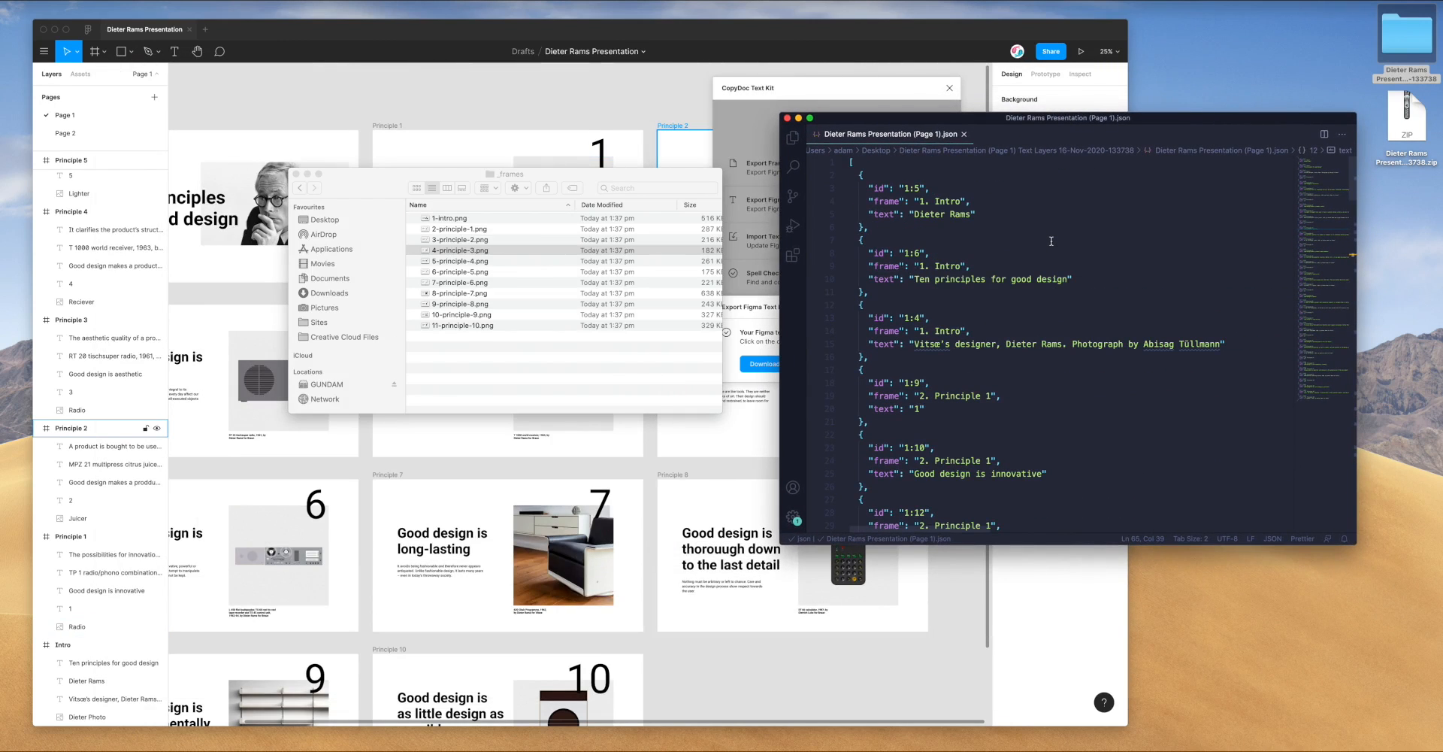
click(976, 214)
scroll(967, 239, down, 1)
scroll(967, 240, up, 1)
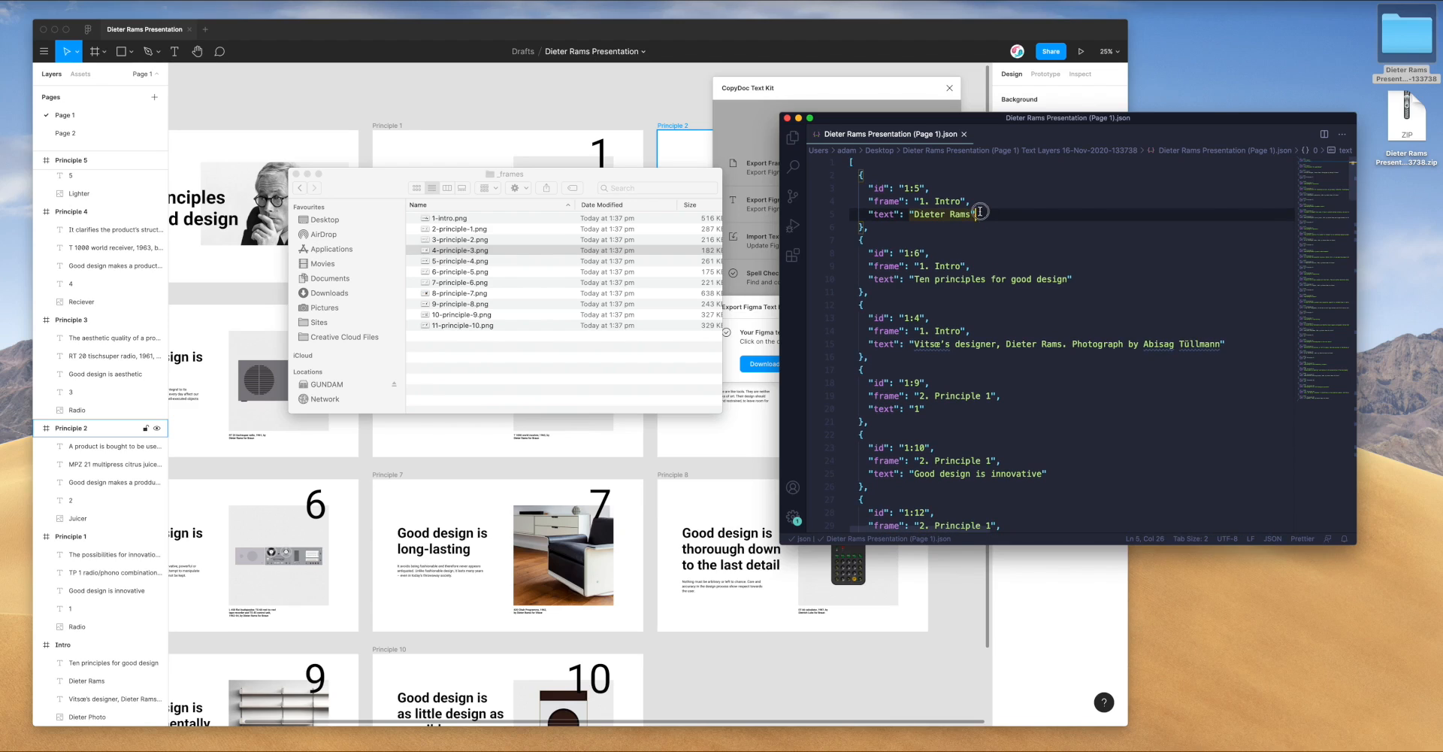
drag(969, 215, 911, 215)
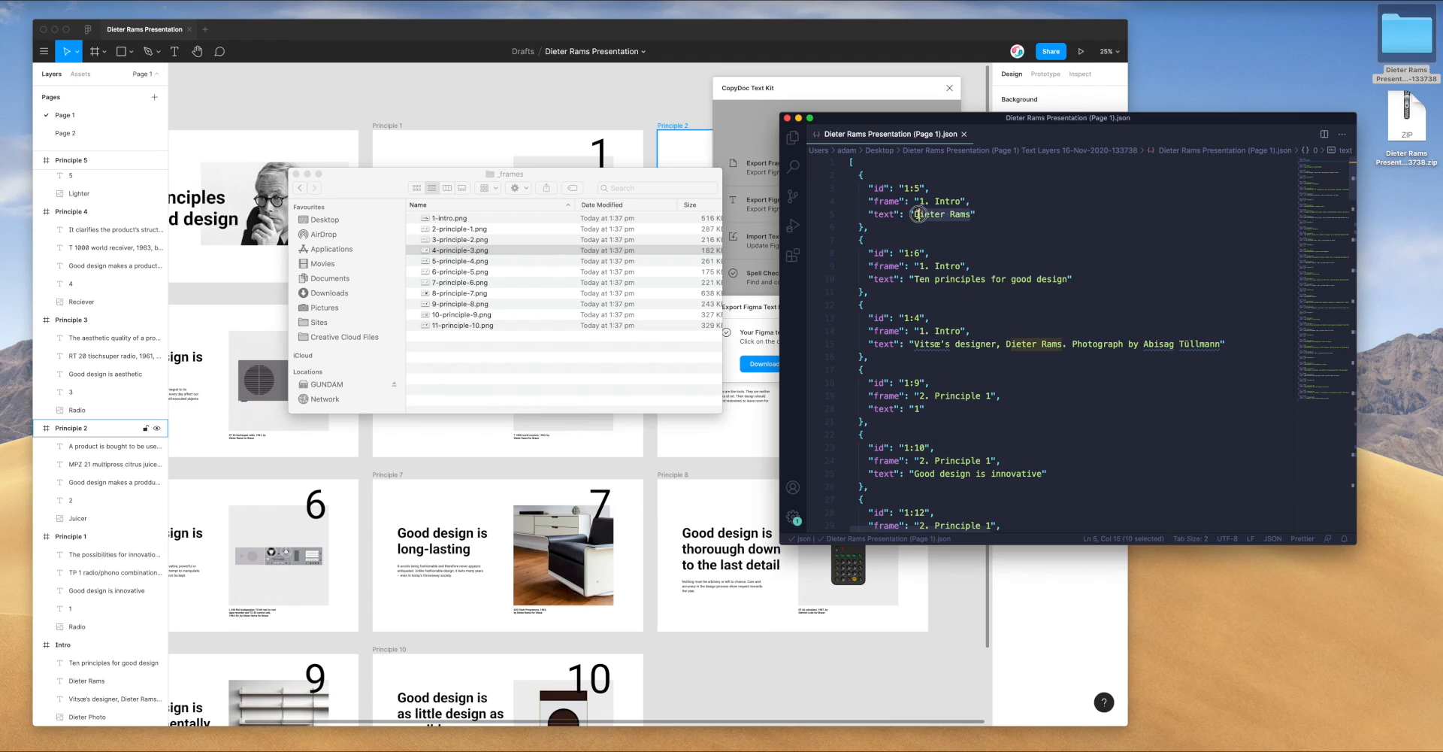
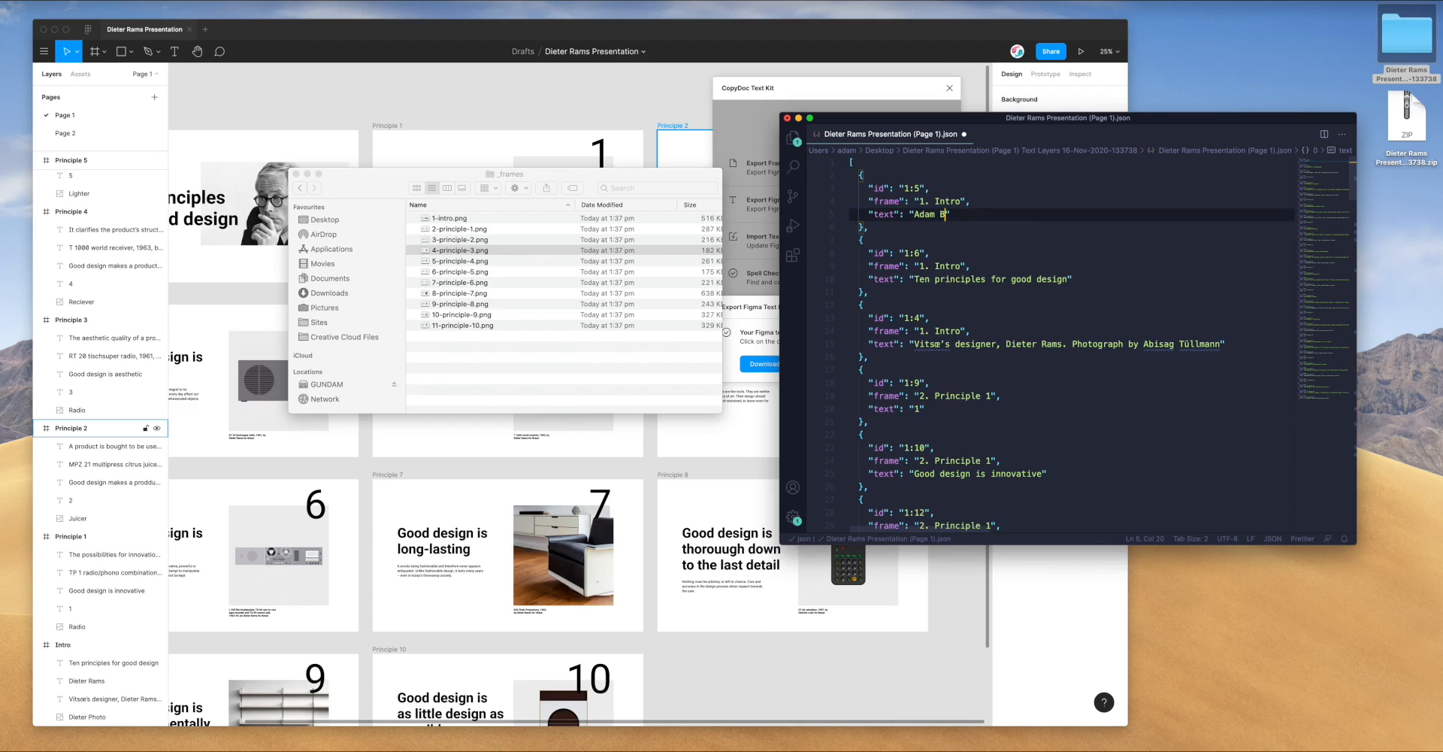
Change 'Ten' to 'Two' so the intro title reads 'Two principles for good design'
scroll(950, 268, down, 2)
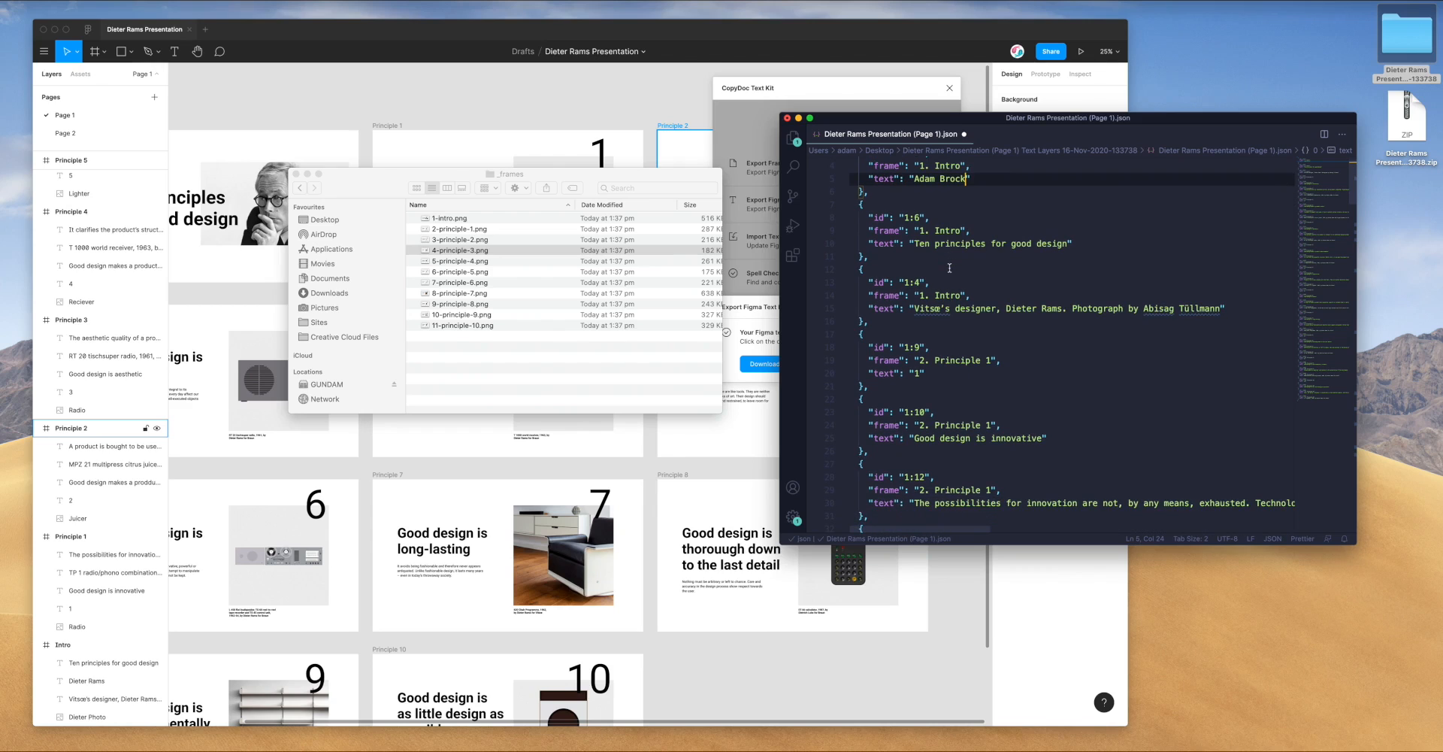
double_click(918, 243)
text(Tw)
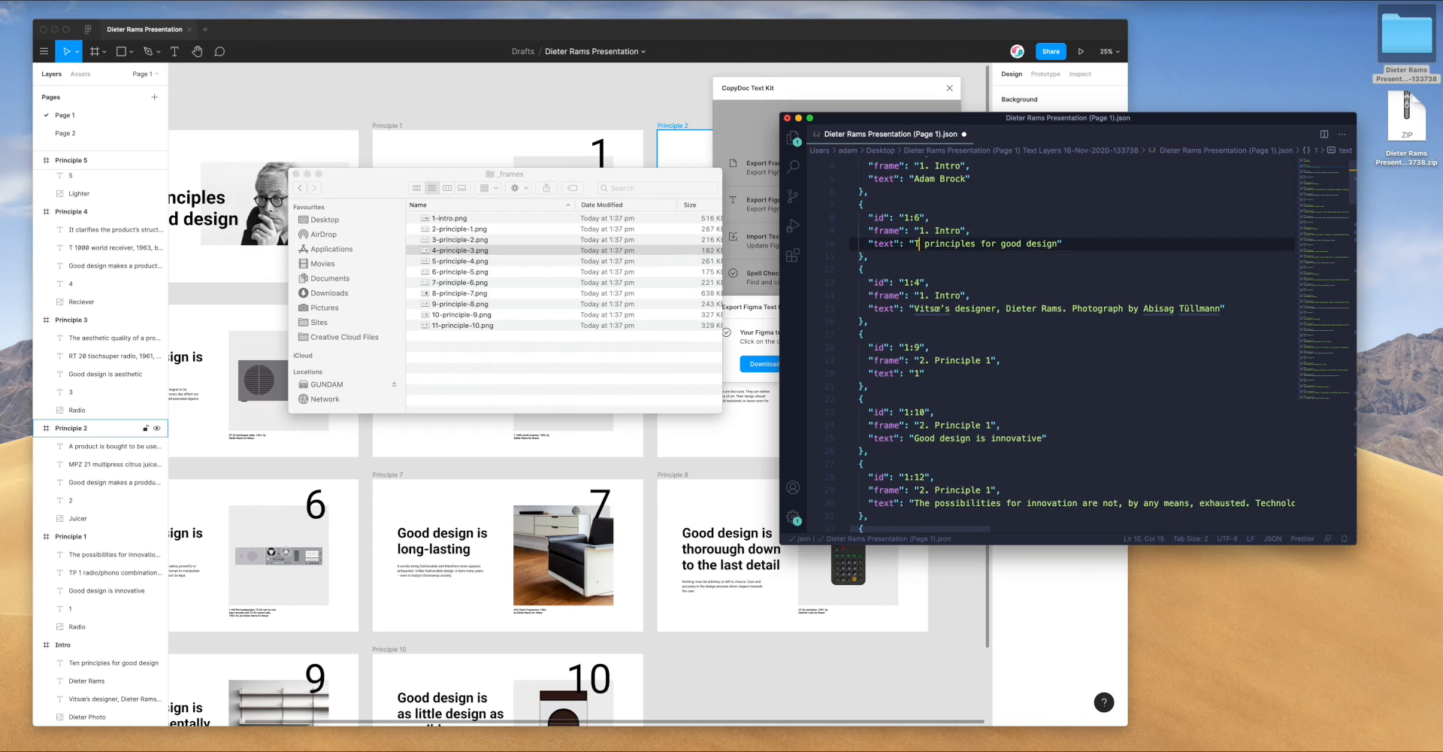
text(o)
scroll(937, 308, down, 3)
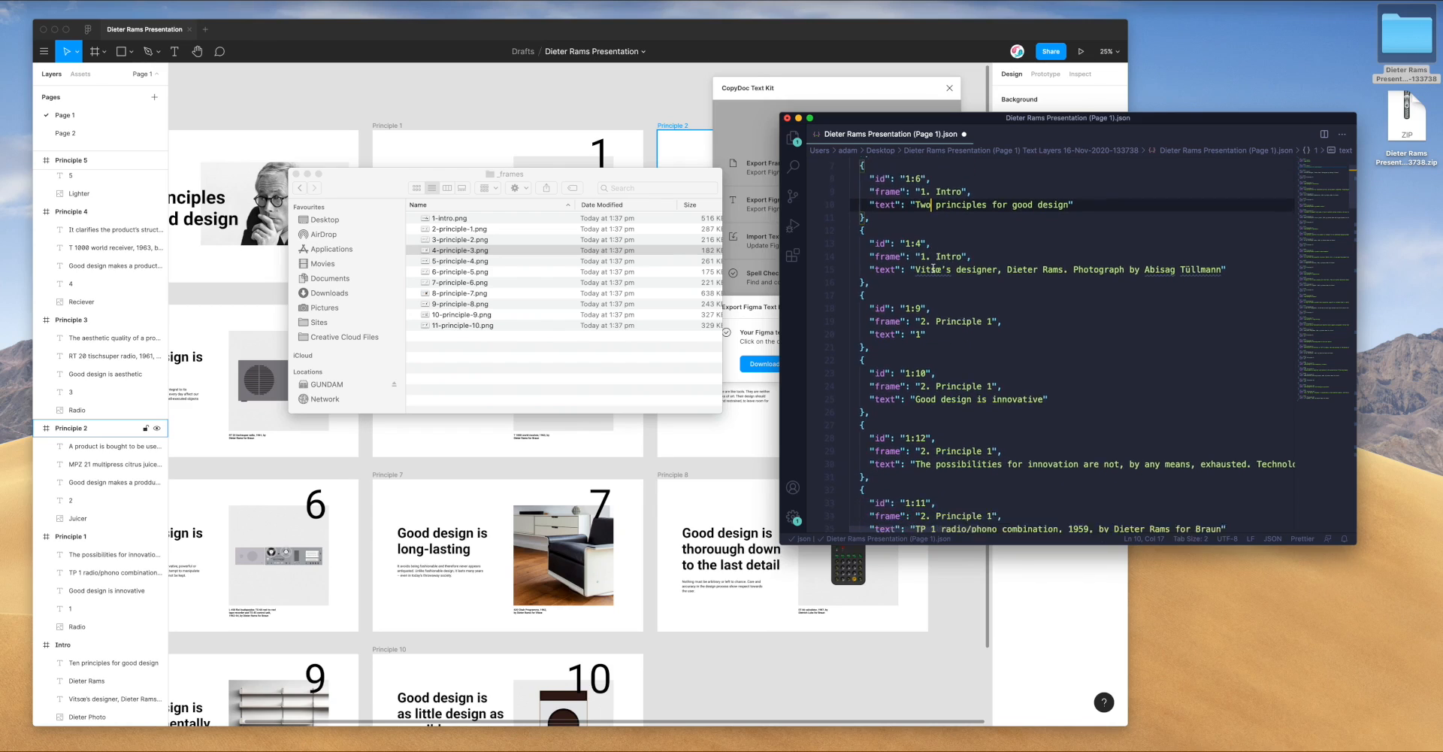
scroll(937, 308, down, 1)
drag(913, 301, 970, 303)
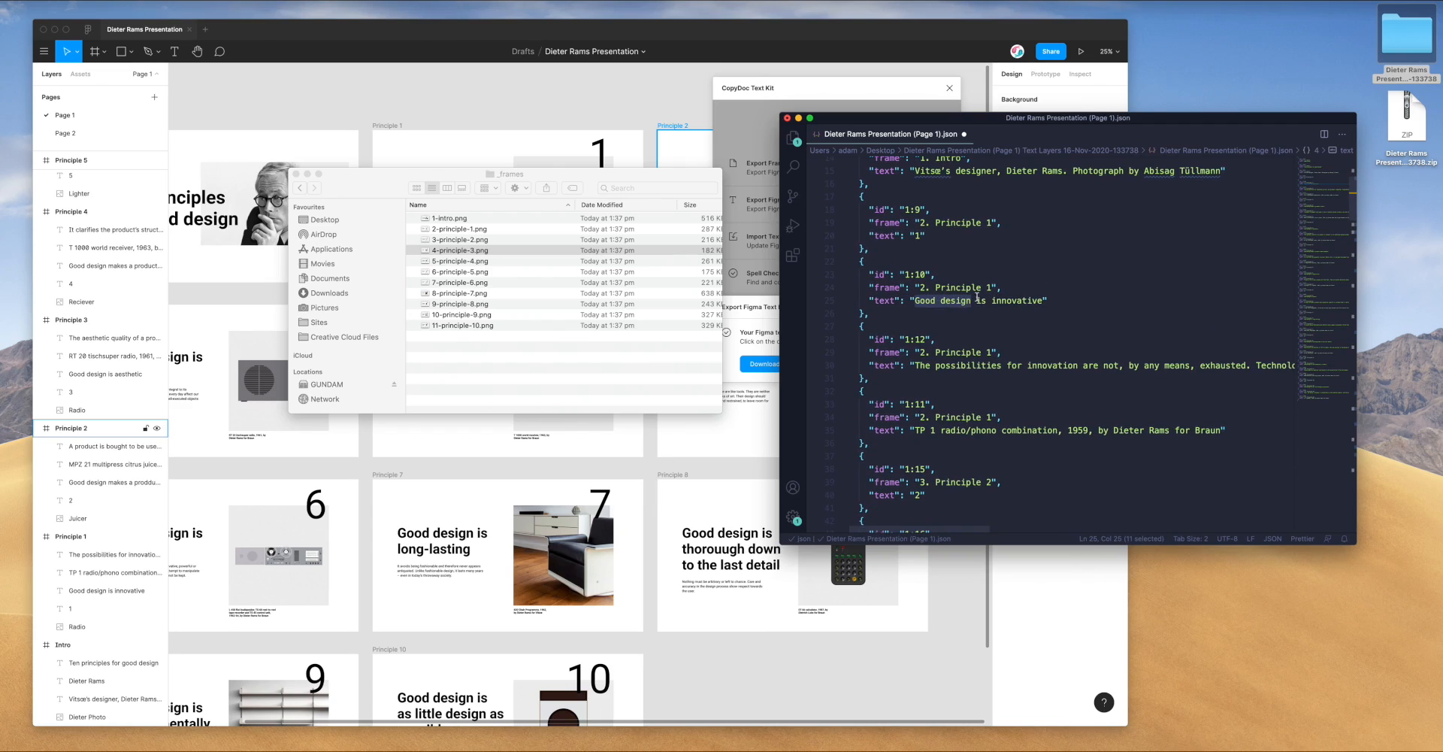
Use Find and Replace to change every 'Good design' in the JSON to 'Bad design'
key(super+f)
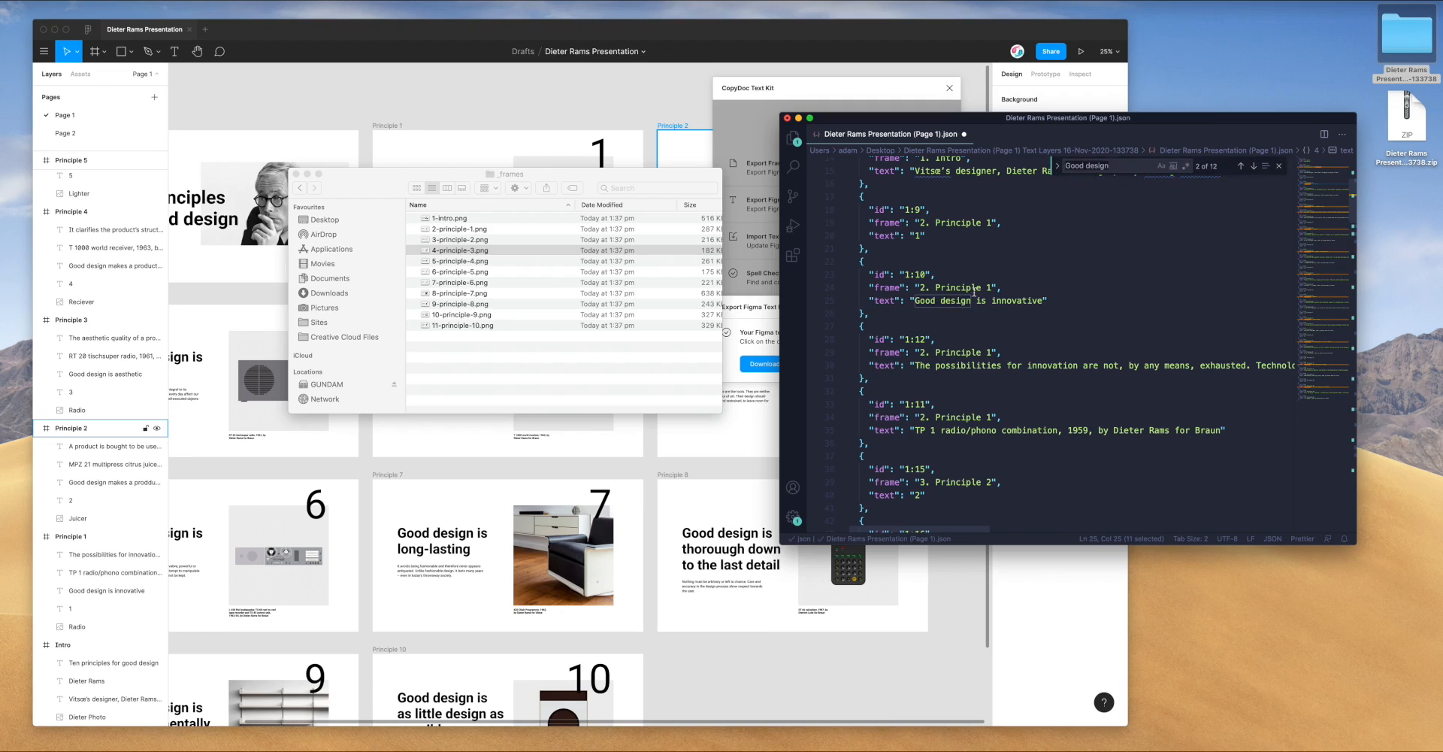
key(Escape)
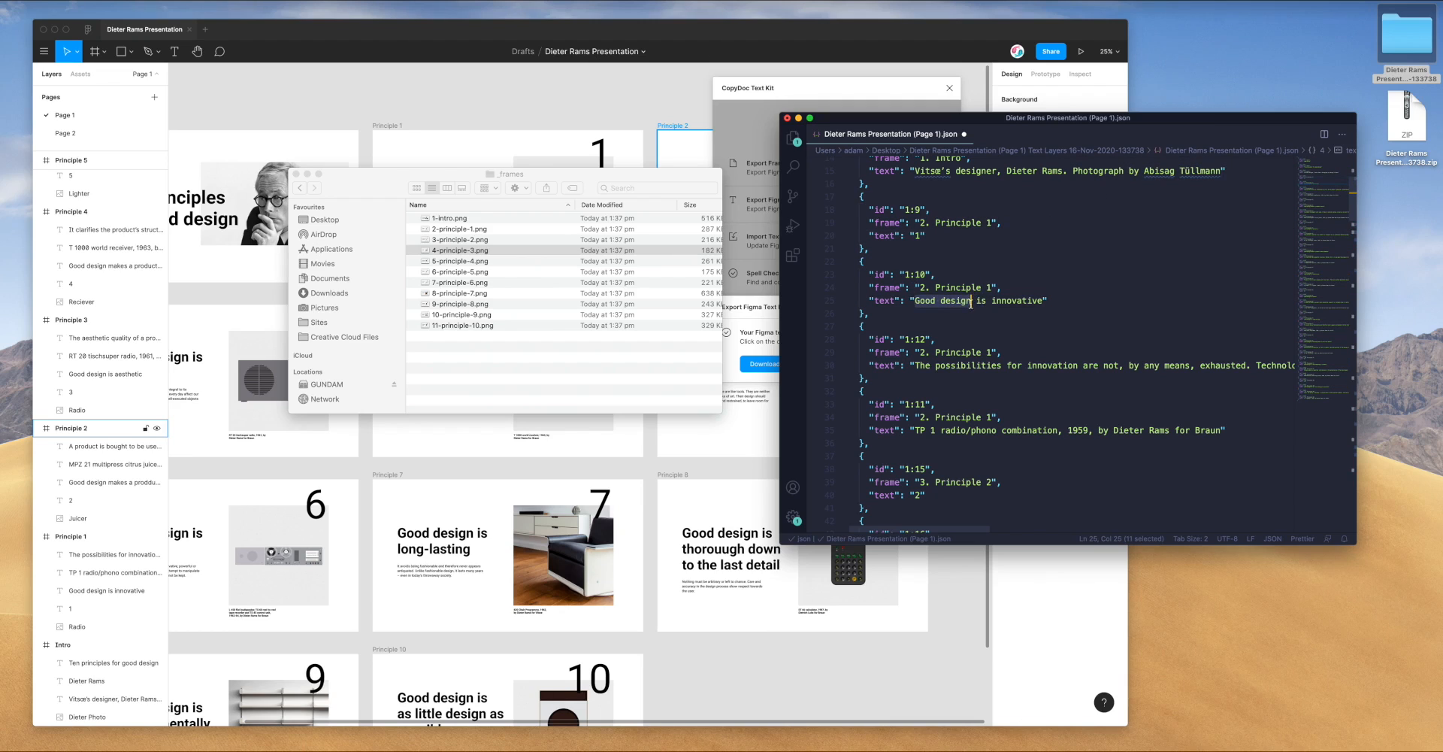
click(92, 1)
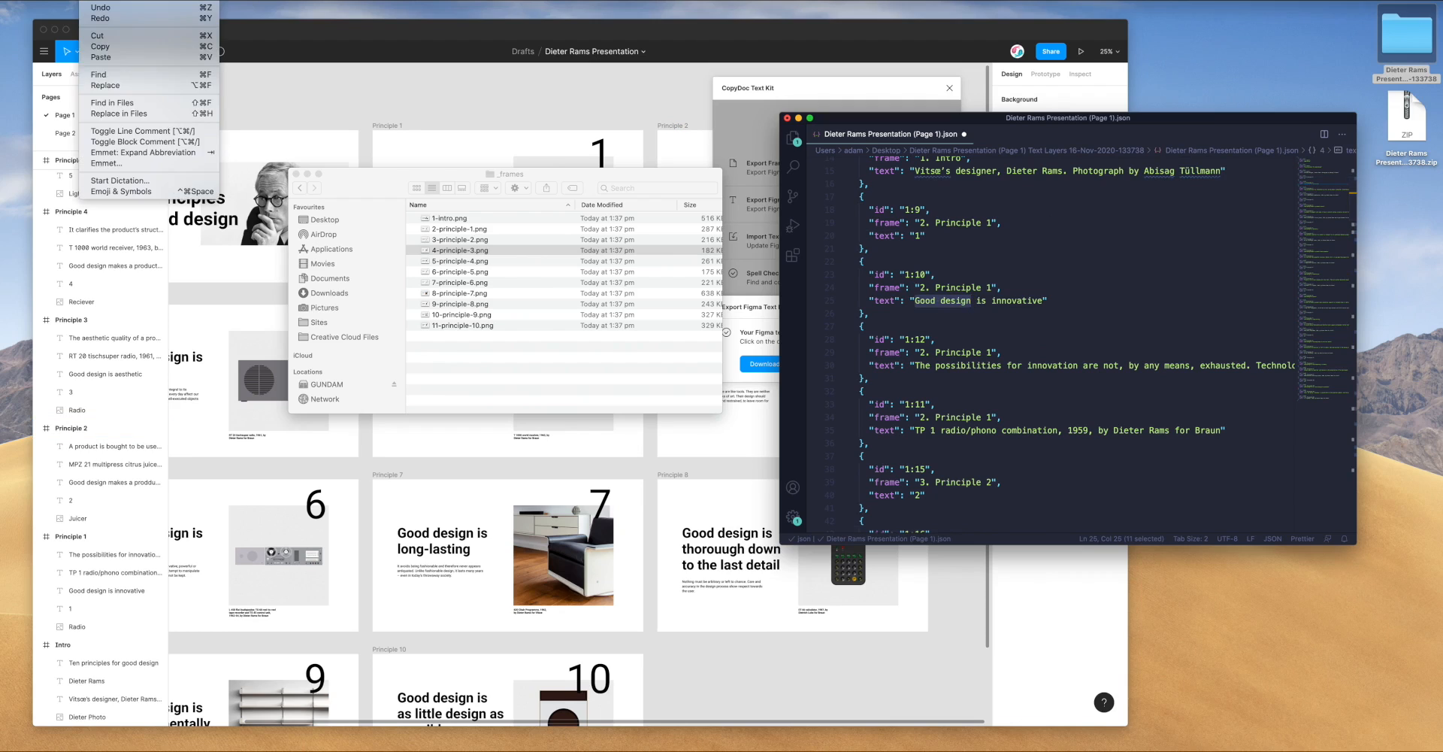
click(96, 84)
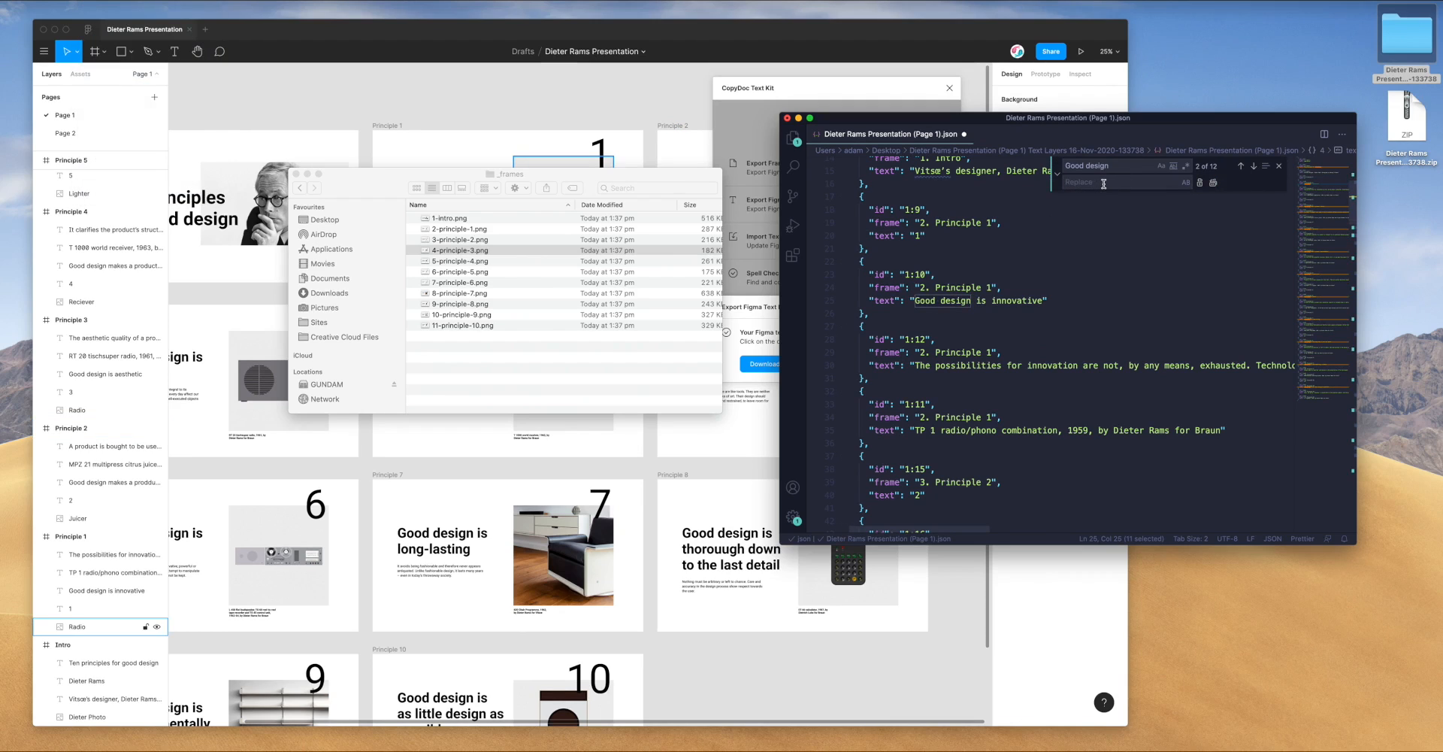
drag(1118, 167, 1062, 167)
key(super+c)
click(1091, 183)
key(super+v)
text(Ba)
click(1213, 183)
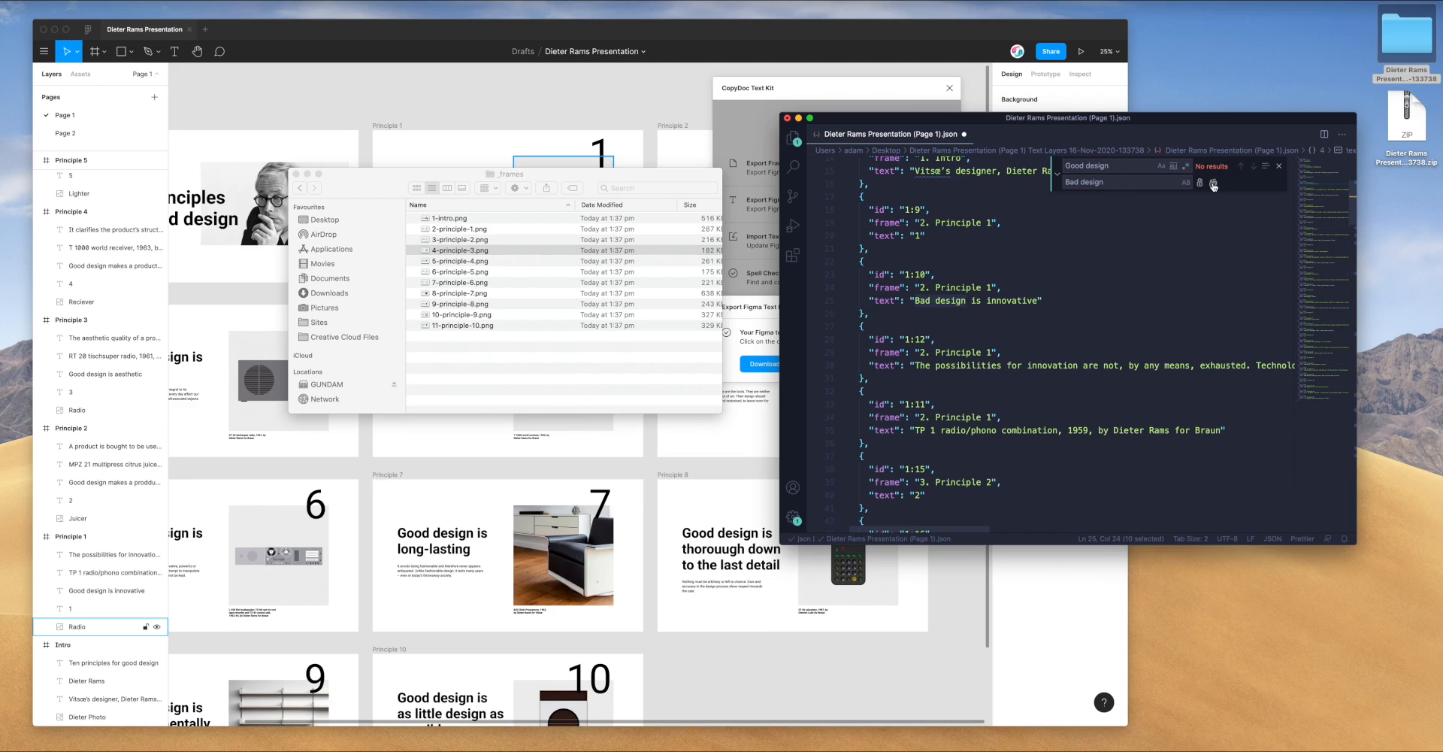
Check the 'Bad design' occurrences, save the JSON file, and minimise the frames folder window
click(1108, 227)
key(Escape)
drag(915, 301, 960, 301)
key(super+d)
key(super+d)
key(super+d)
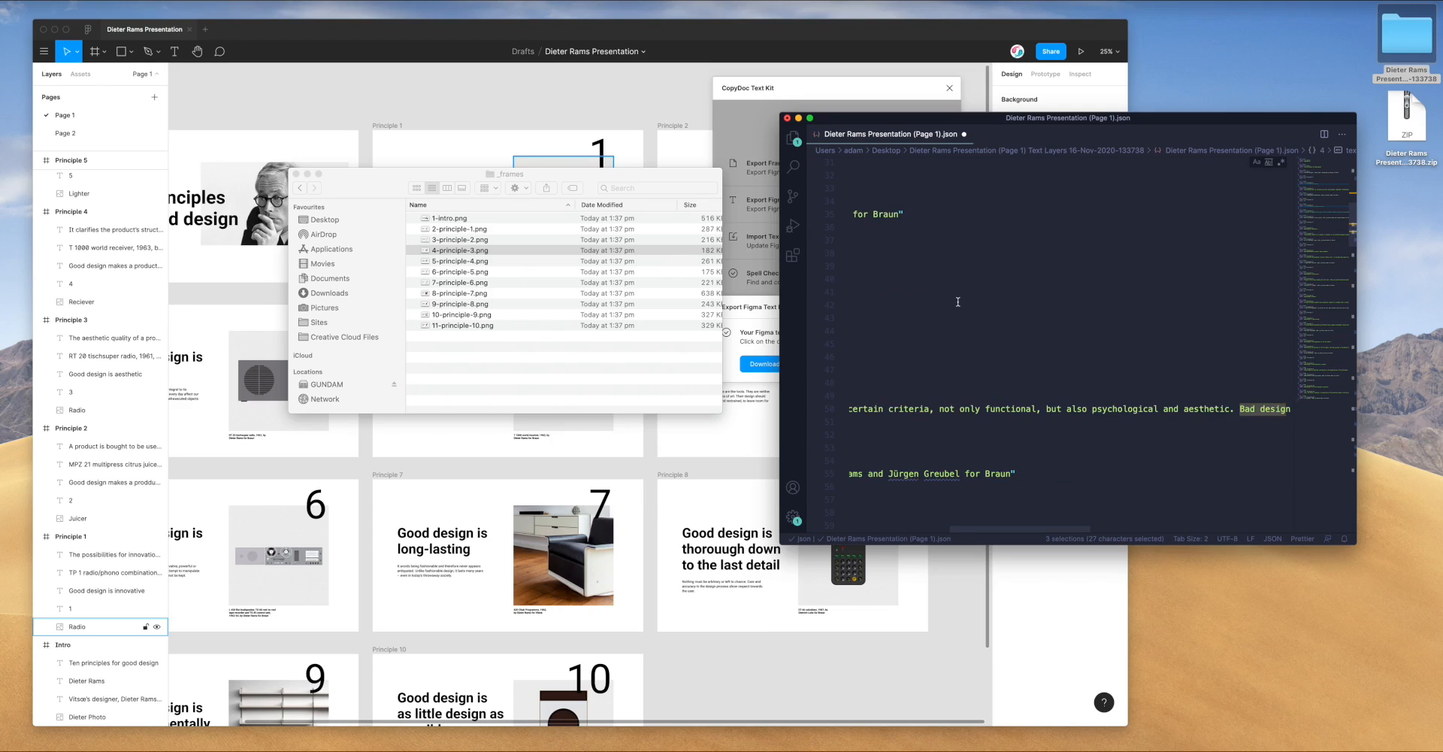
click(957, 302)
click(961, 269)
key(super+s)
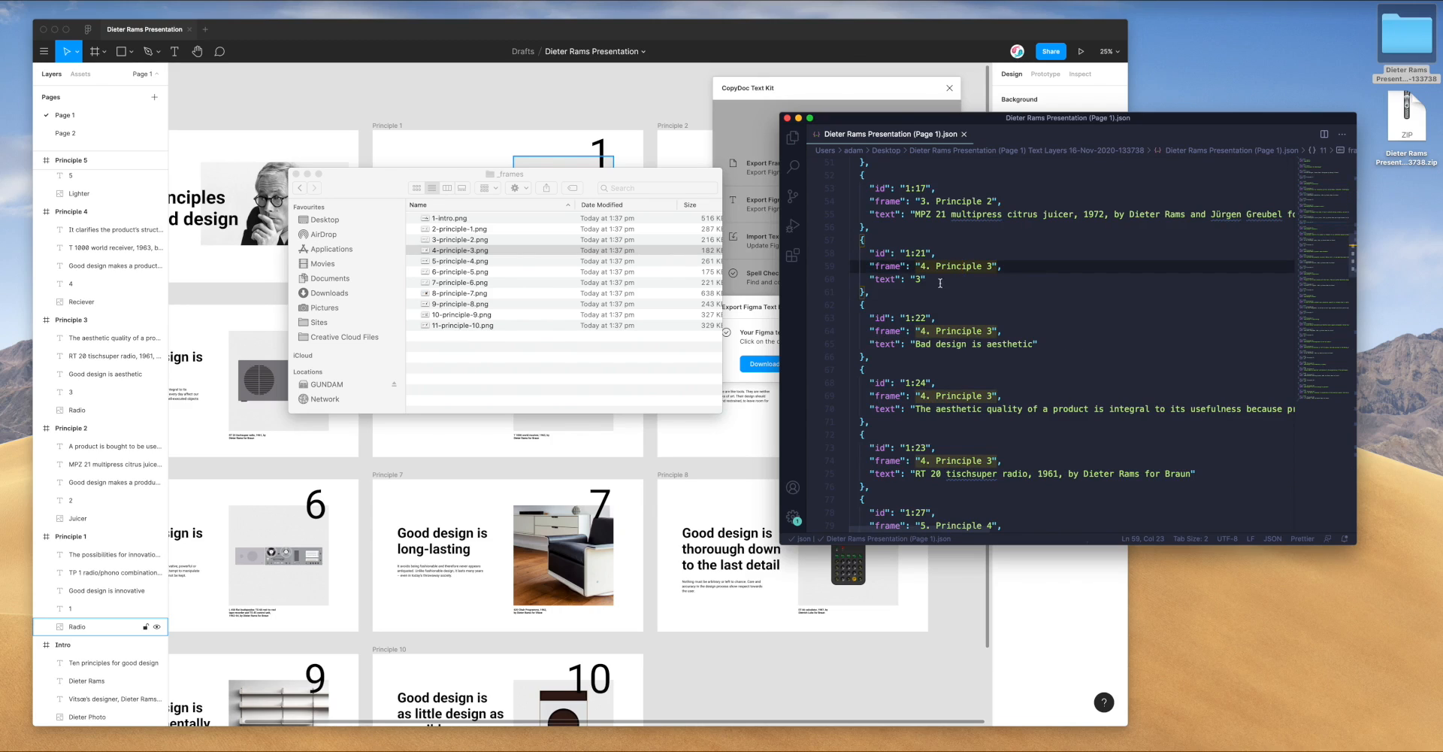
click(885, 230)
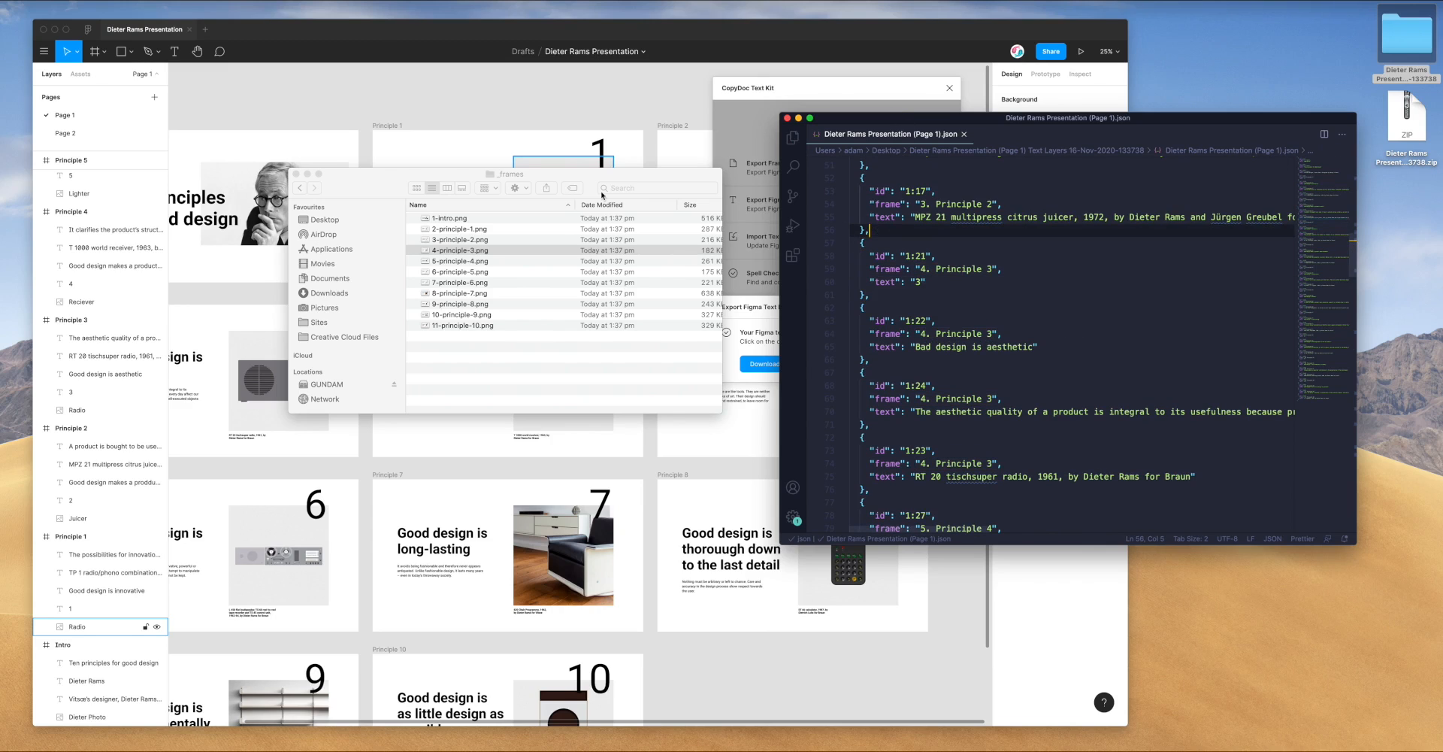
drag(527, 178, 675, 196)
click(456, 192)
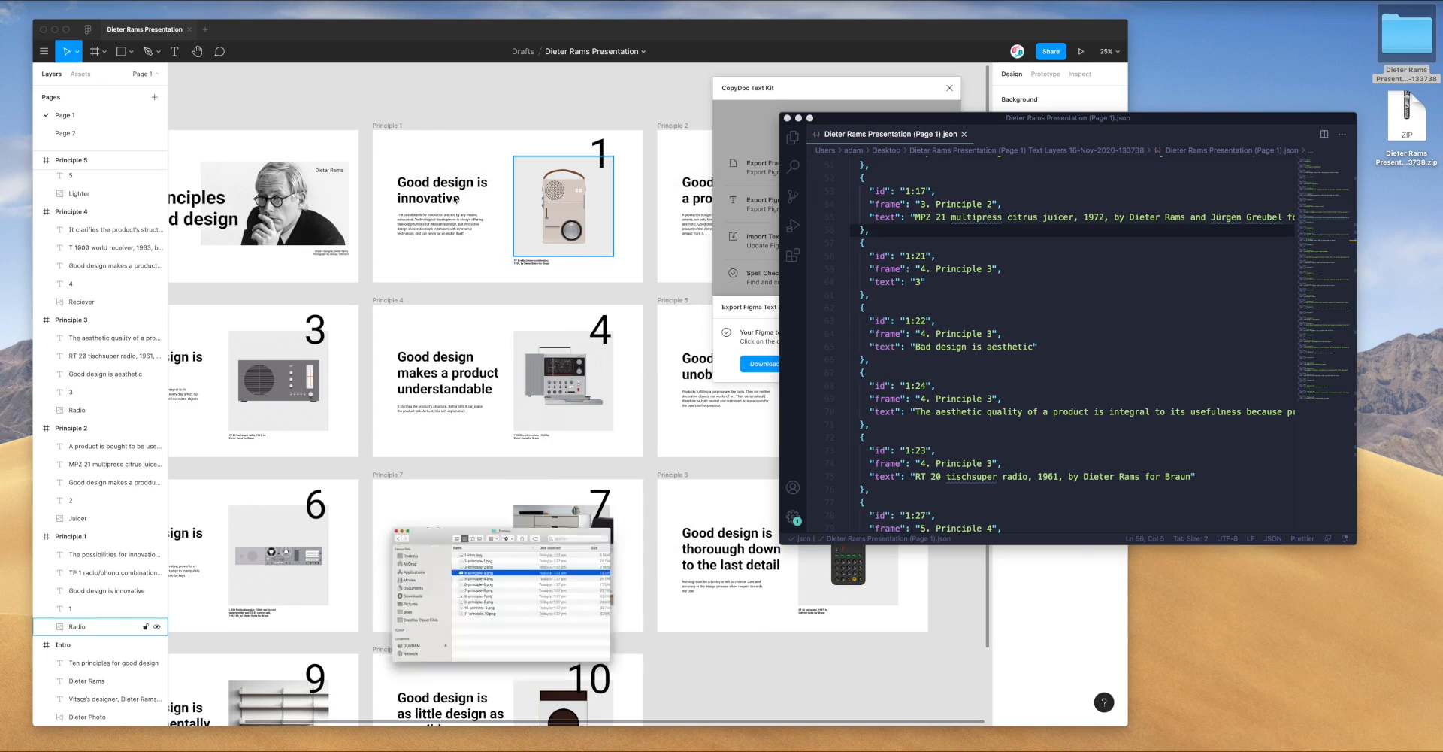
Return to Figma and drop the edited JSON file into CopyDoc's Import CSV/JSON area
click(798, 118)
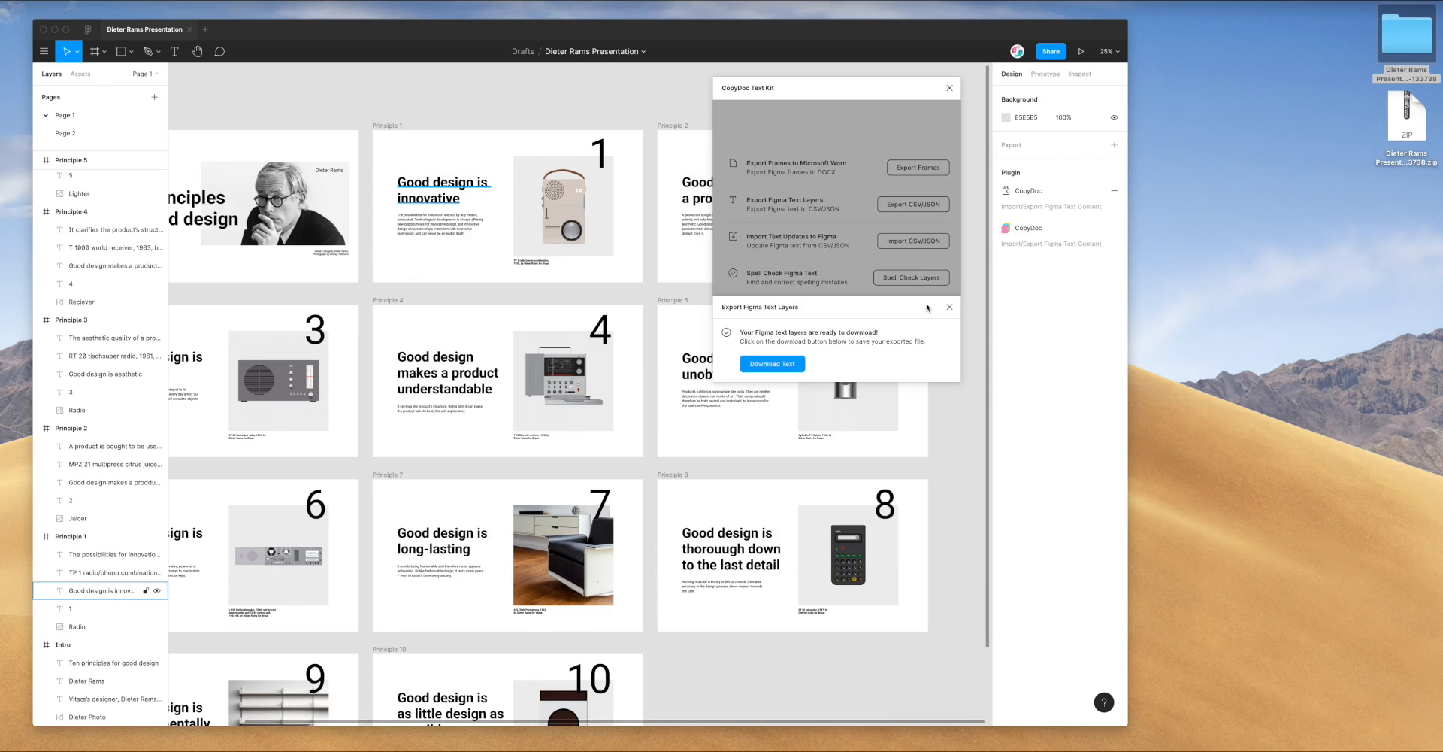
click(843, 254)
click(843, 256)
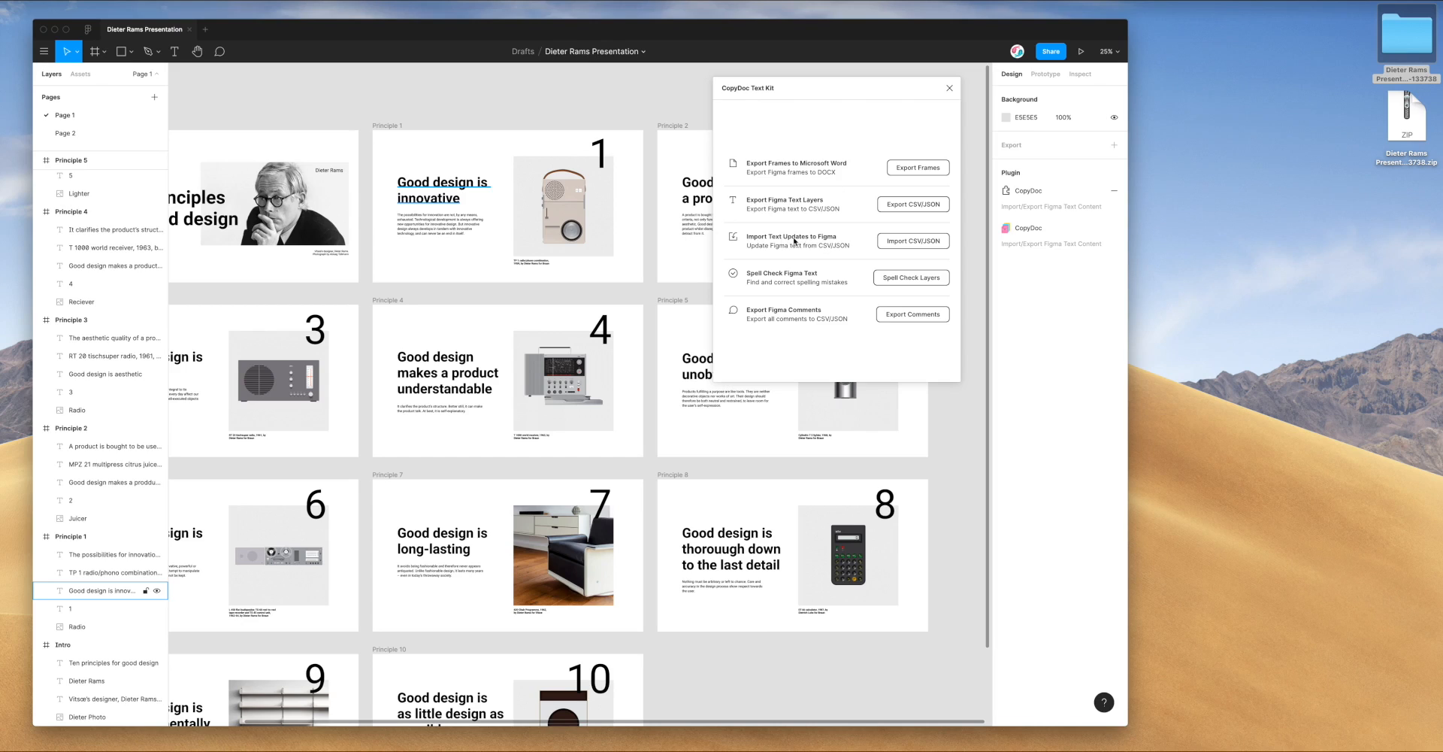
click(906, 243)
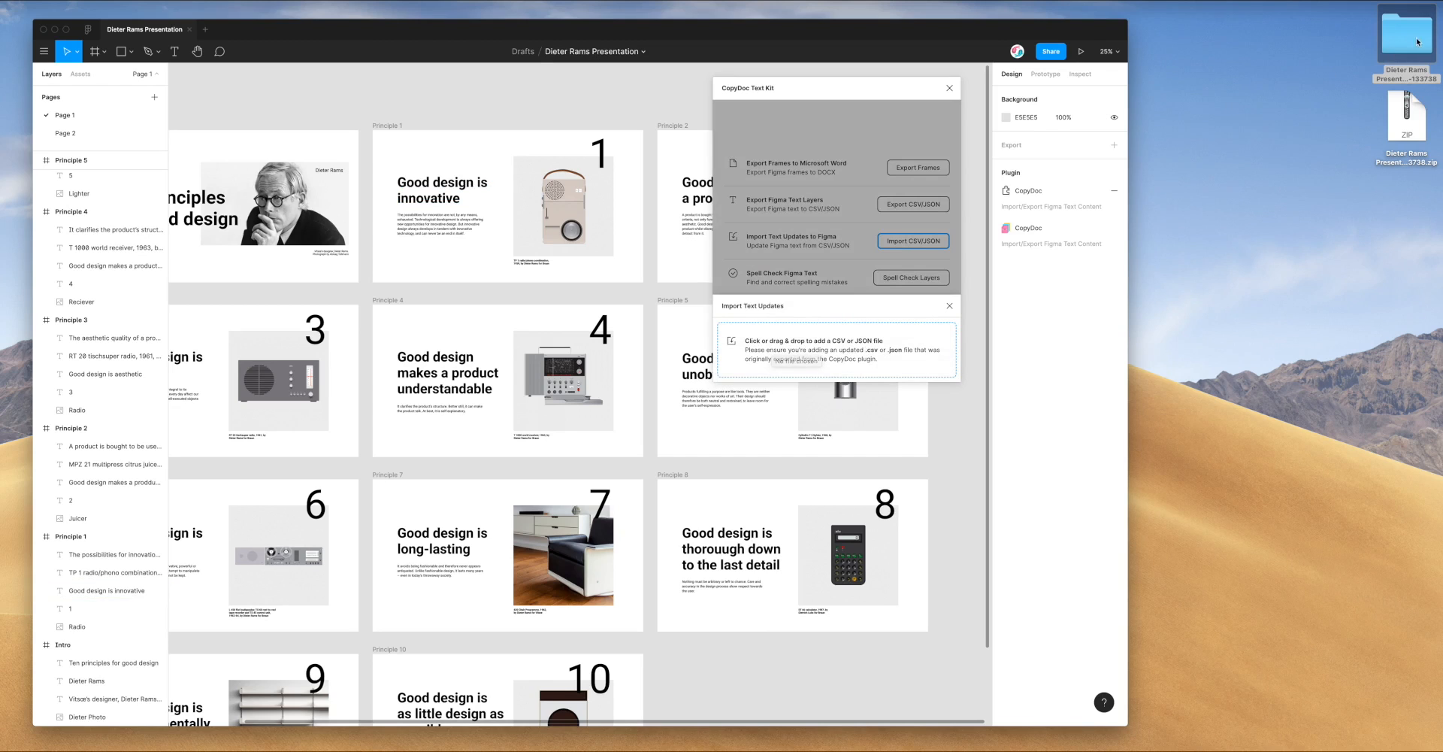
double_click(1390, 49)
click(1165, 206)
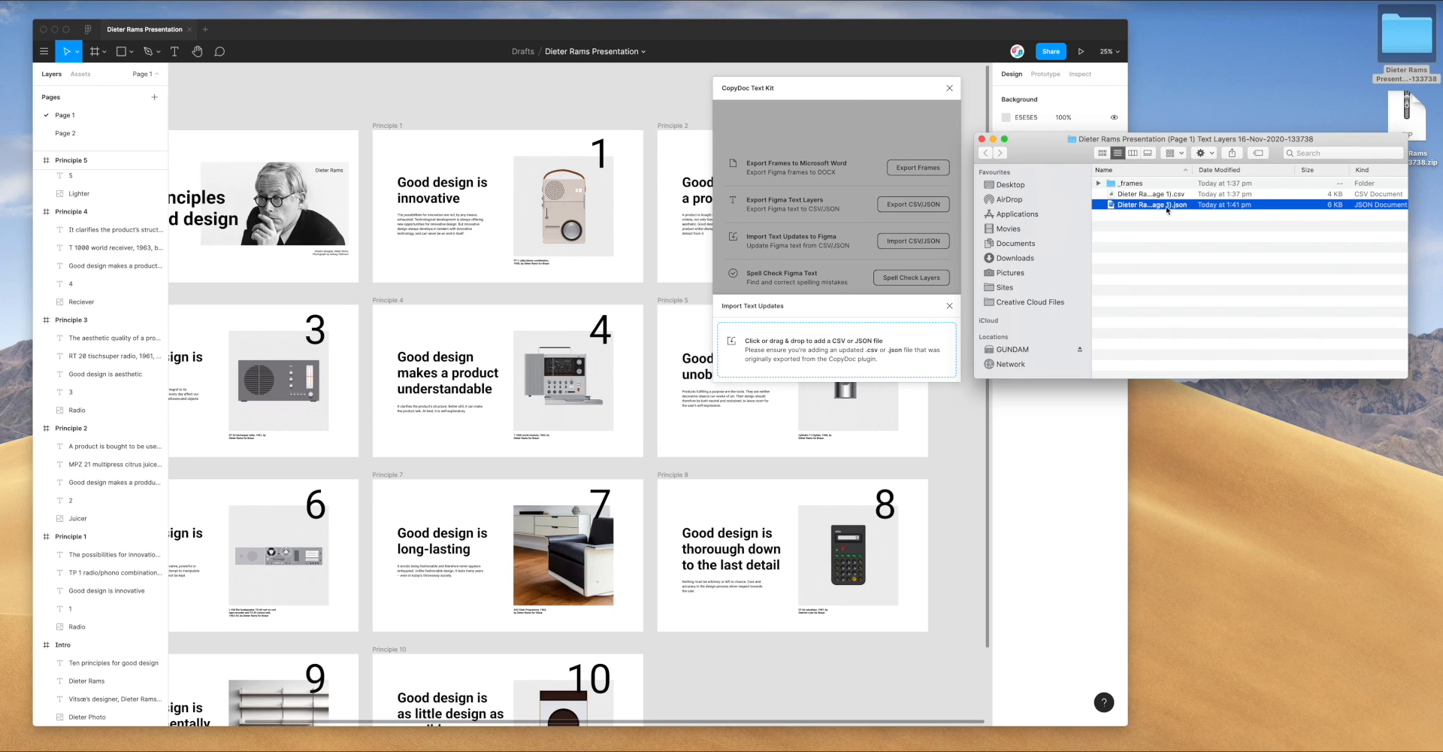
drag(1156, 205, 824, 353)
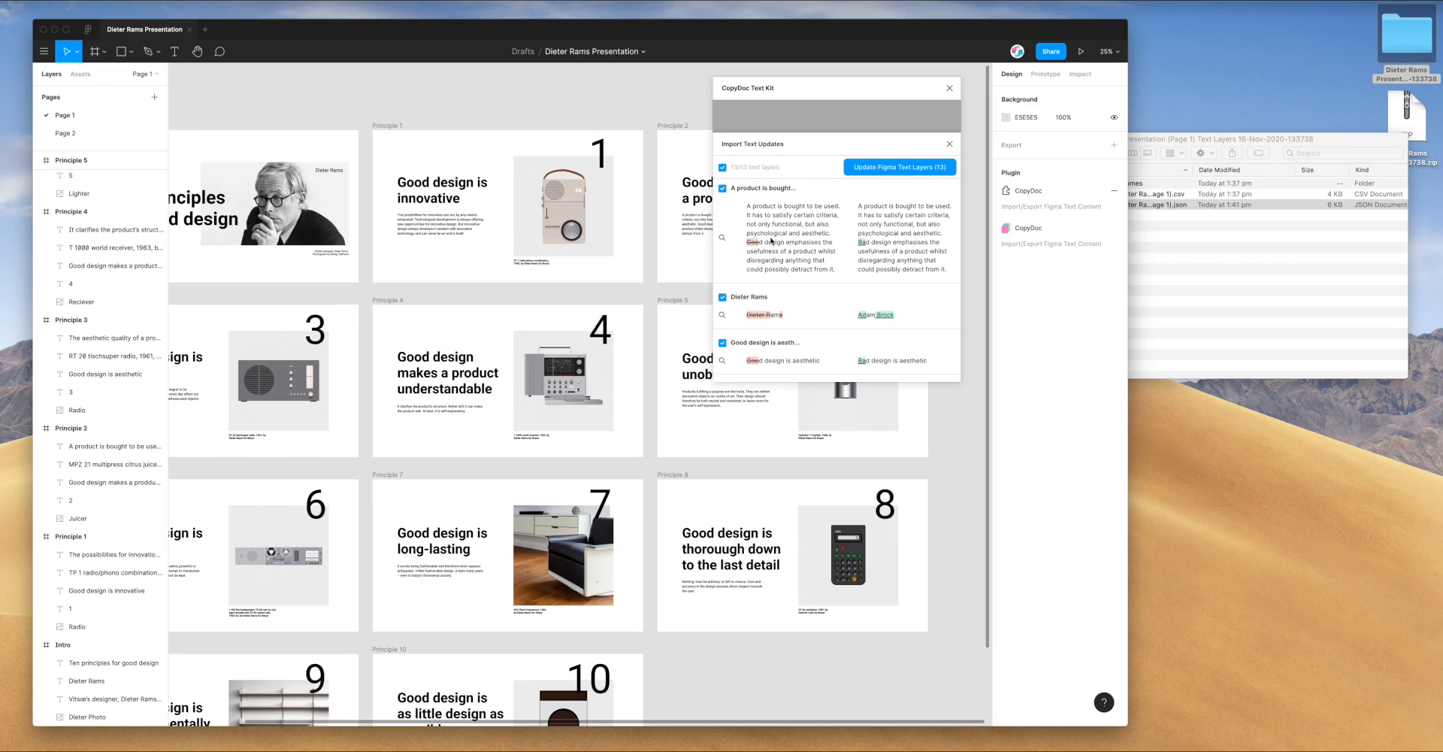
Uncheck the 'Ten principles for good design' row so the button reads Update (12)
scroll(765, 248, down, 3)
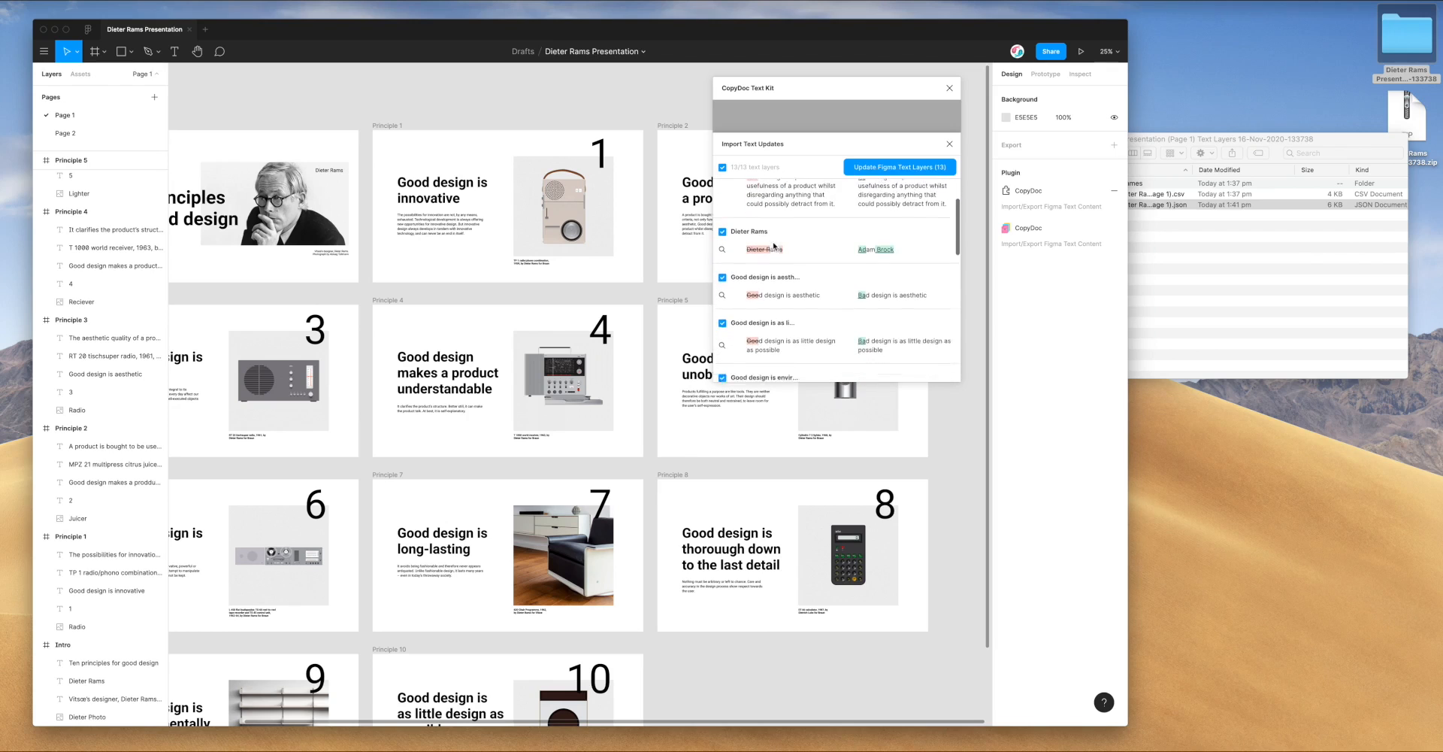
scroll(767, 238, up, 1)
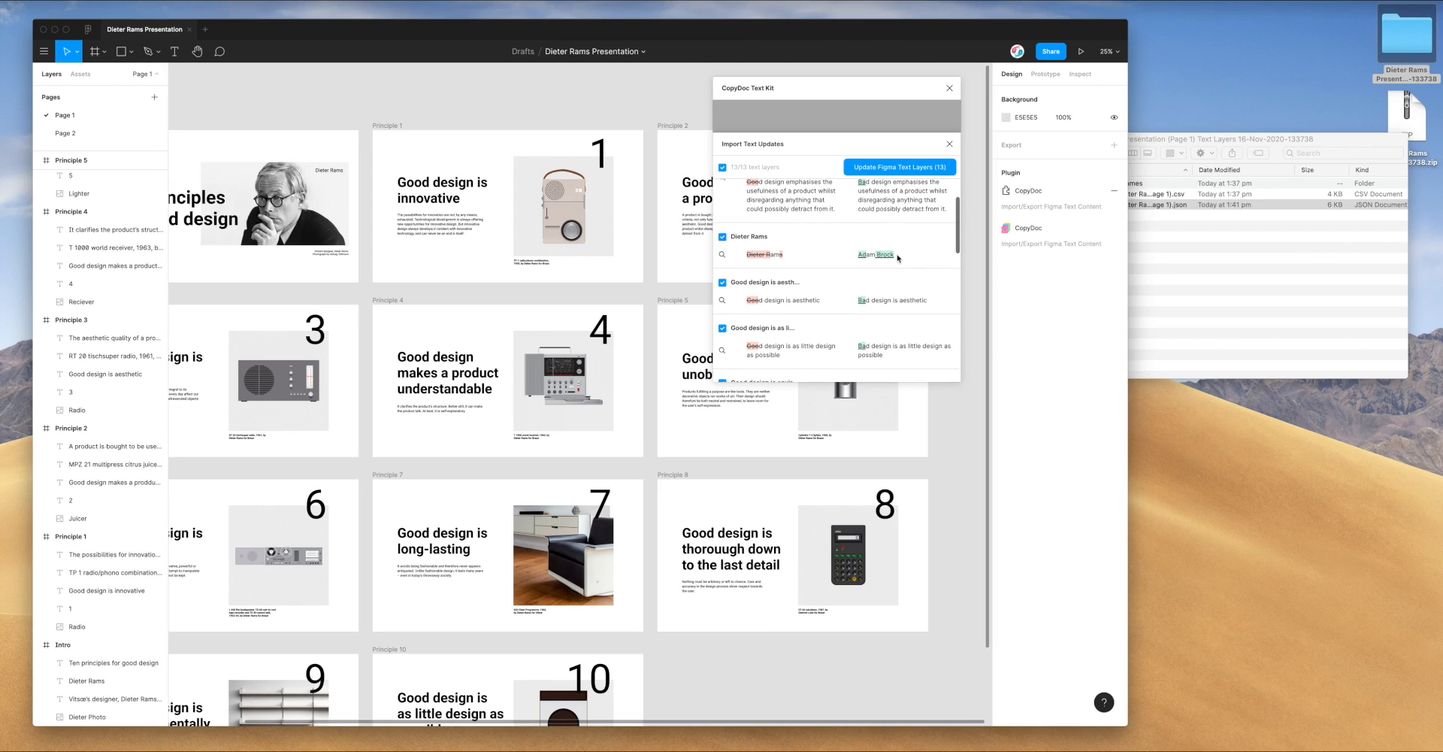
scroll(898, 258, up, 4)
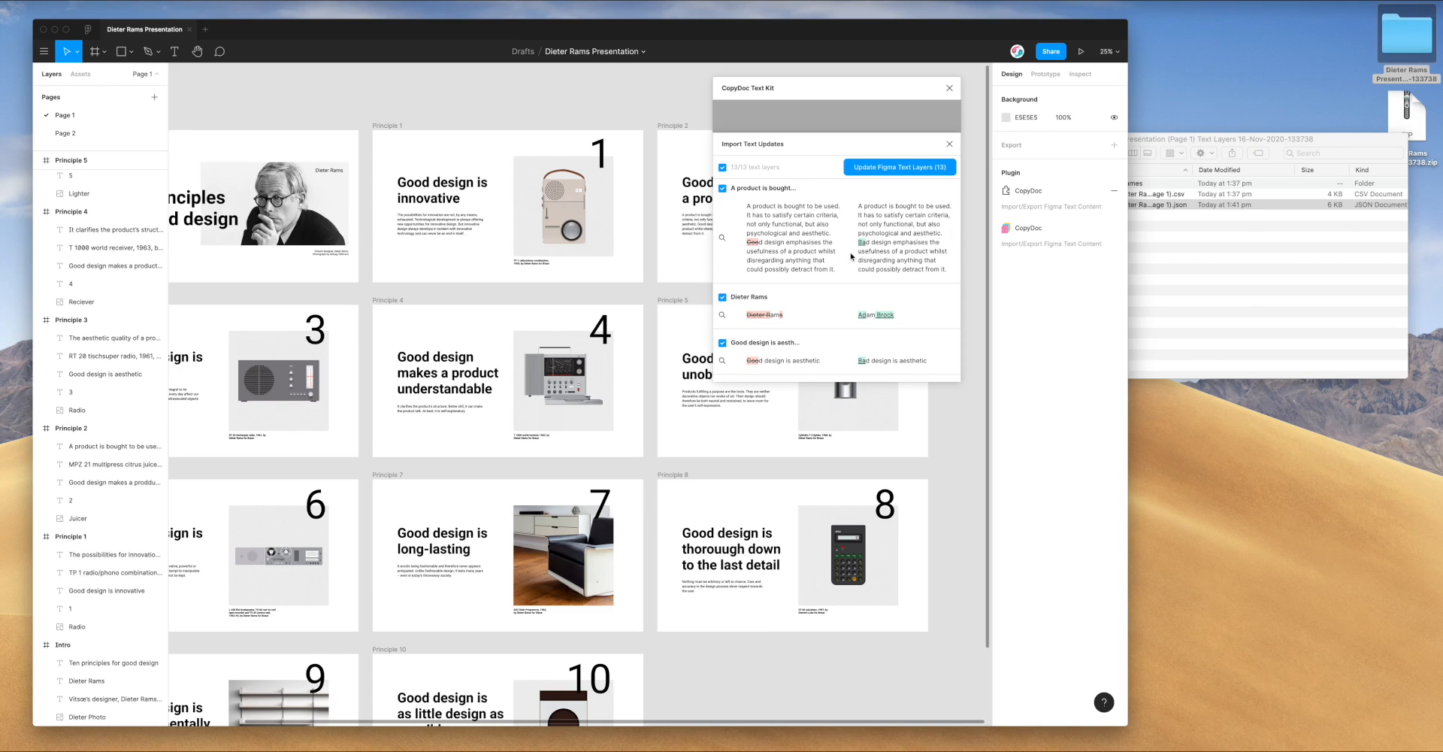
scroll(848, 246, down, 10)
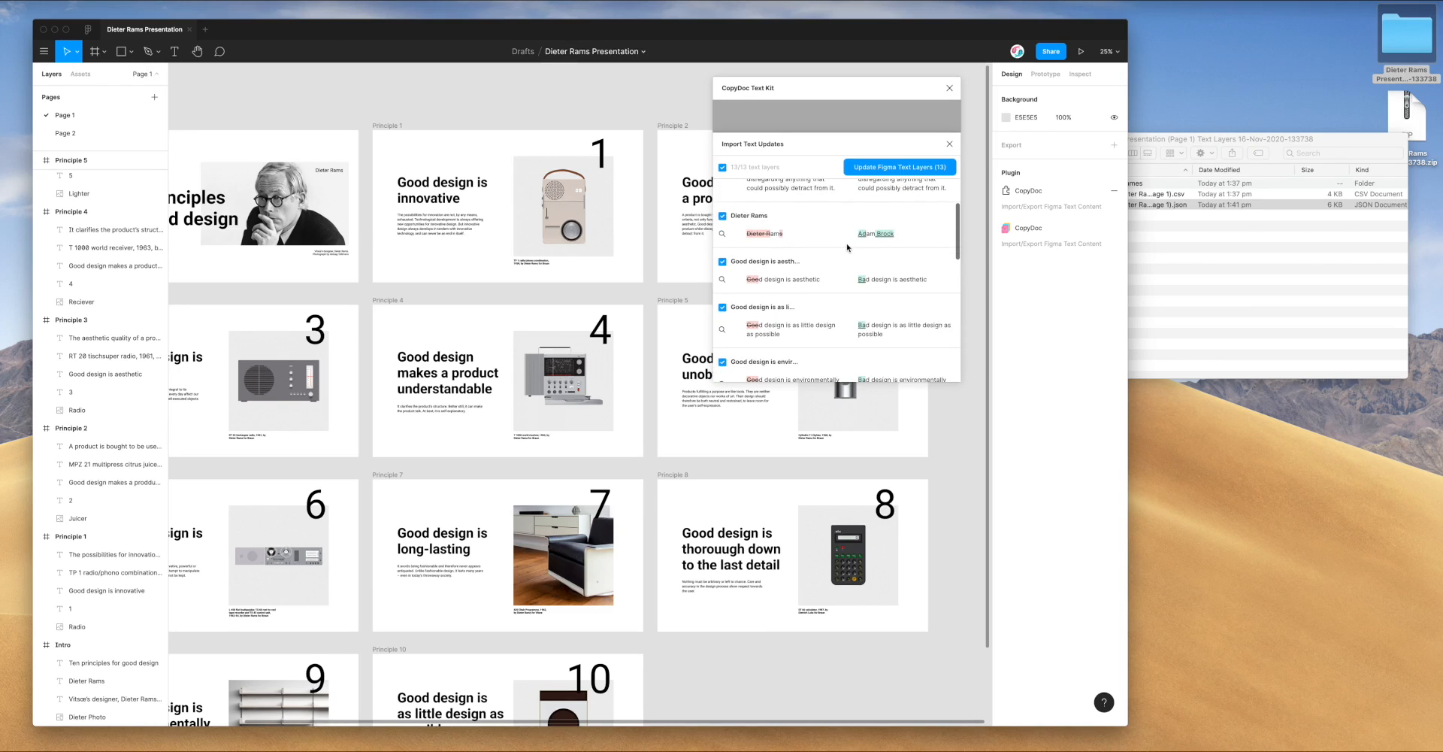
scroll(848, 246, down, 3)
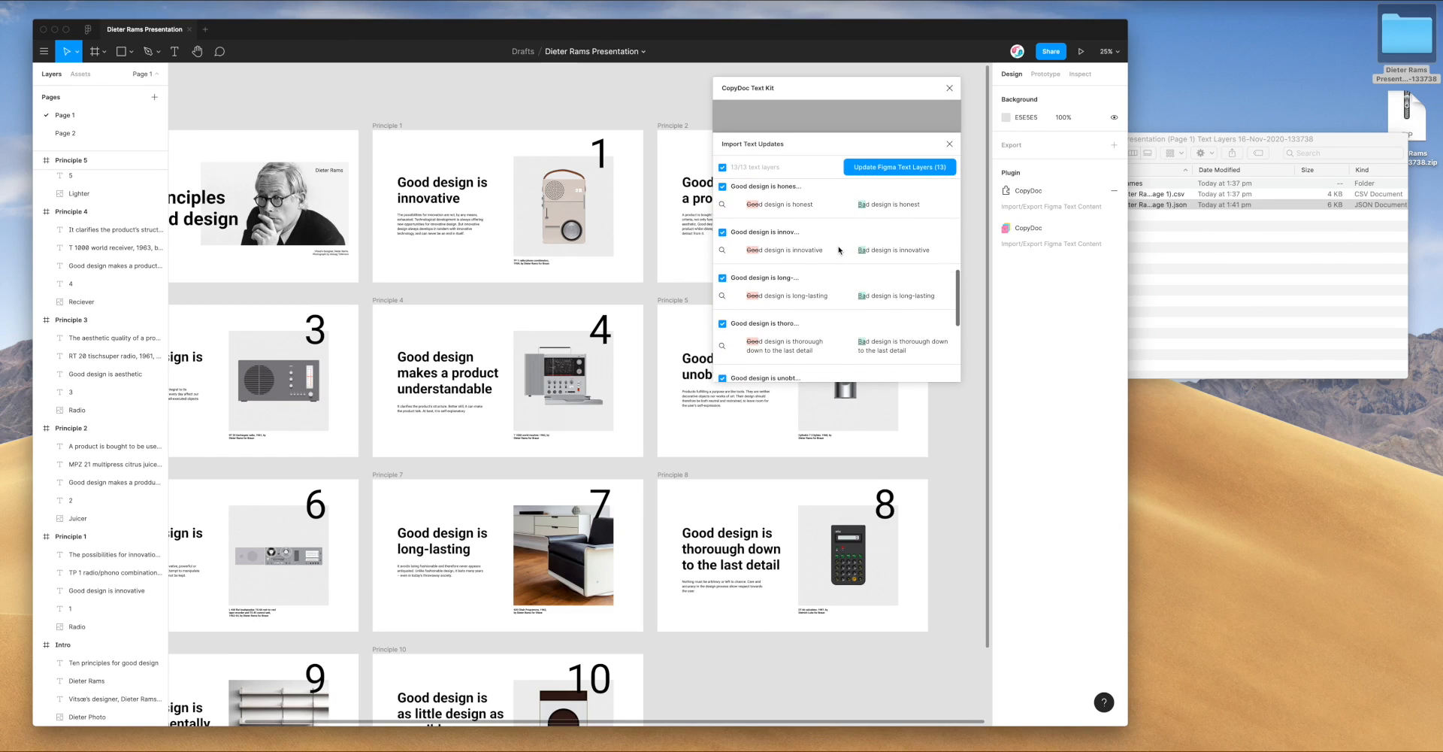
scroll(840, 251, down, 8)
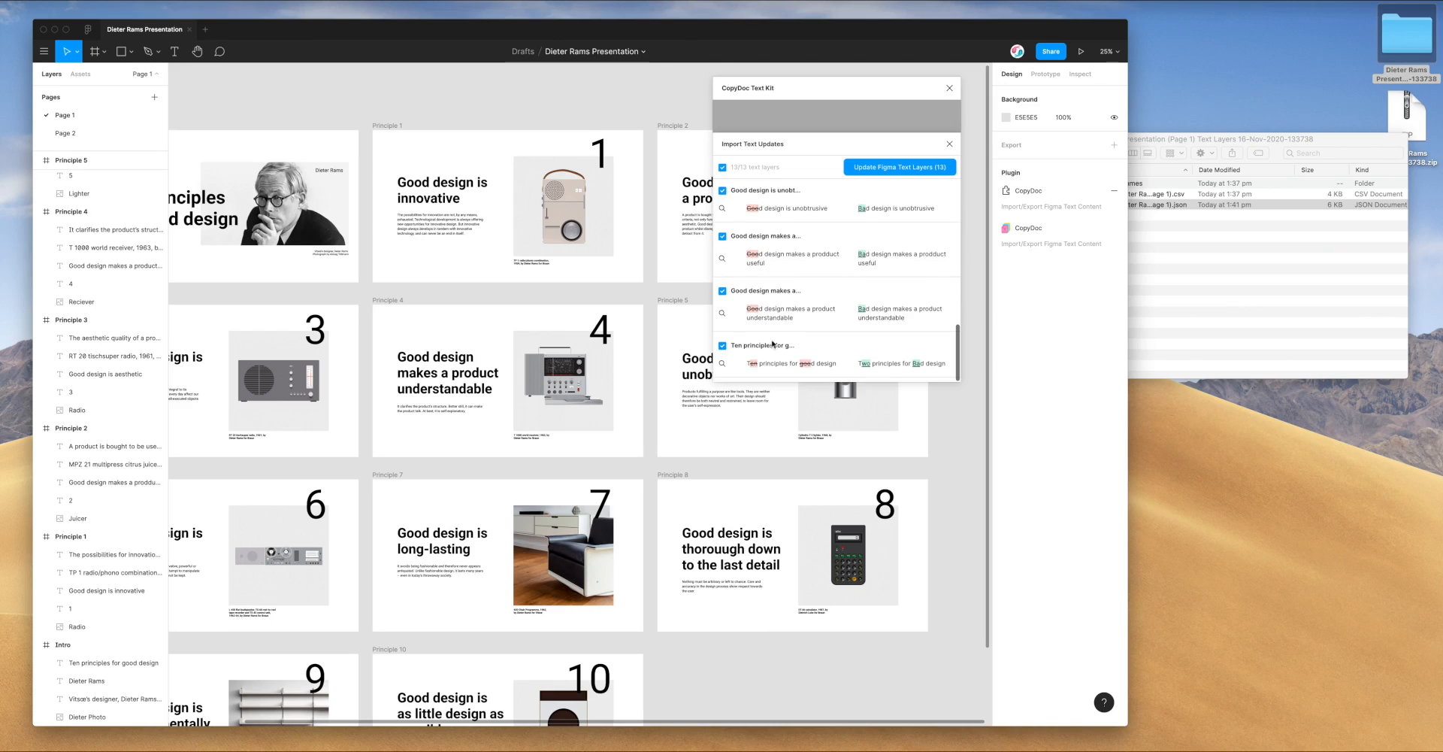
click(722, 347)
Preview the title, understandable, useful, unobtrusive, honest and innovative slides from the list
click(723, 366)
click(722, 314)
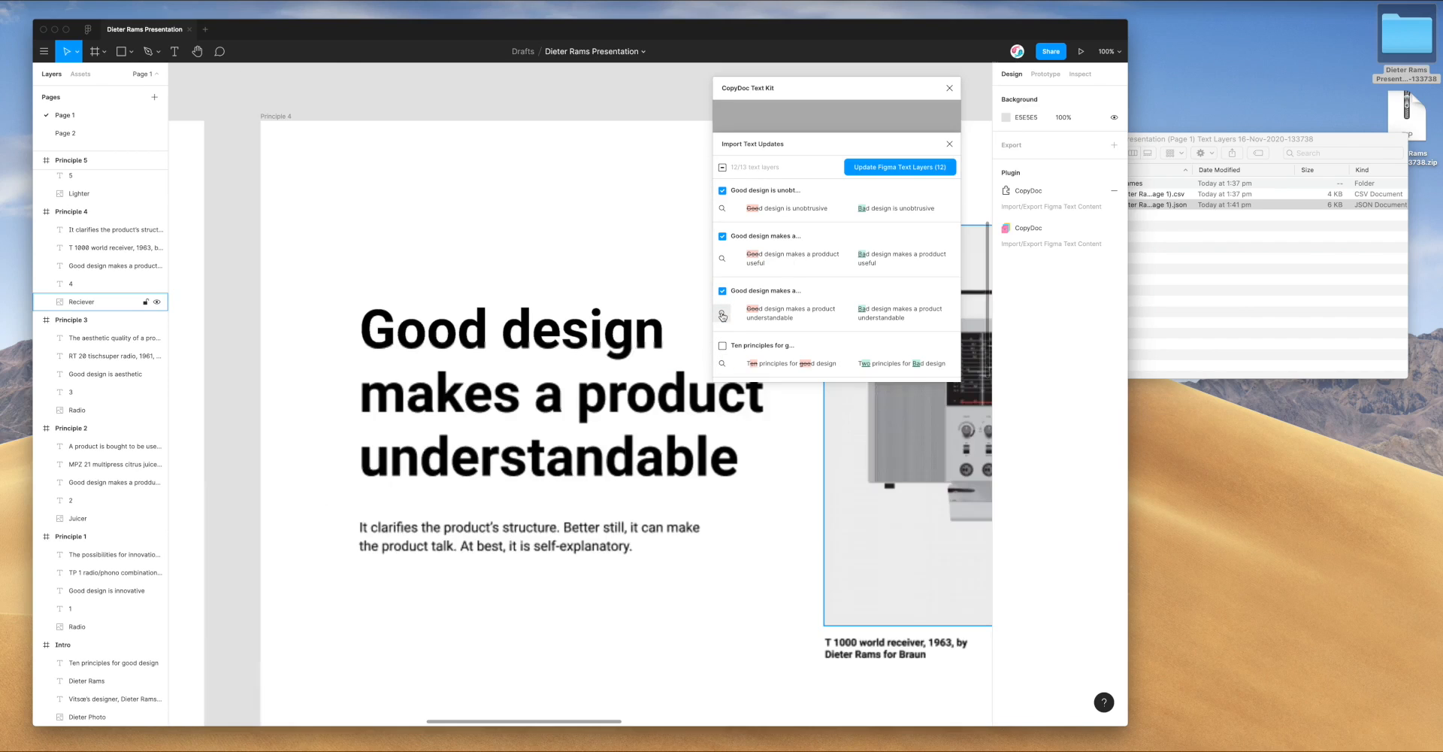
click(722, 259)
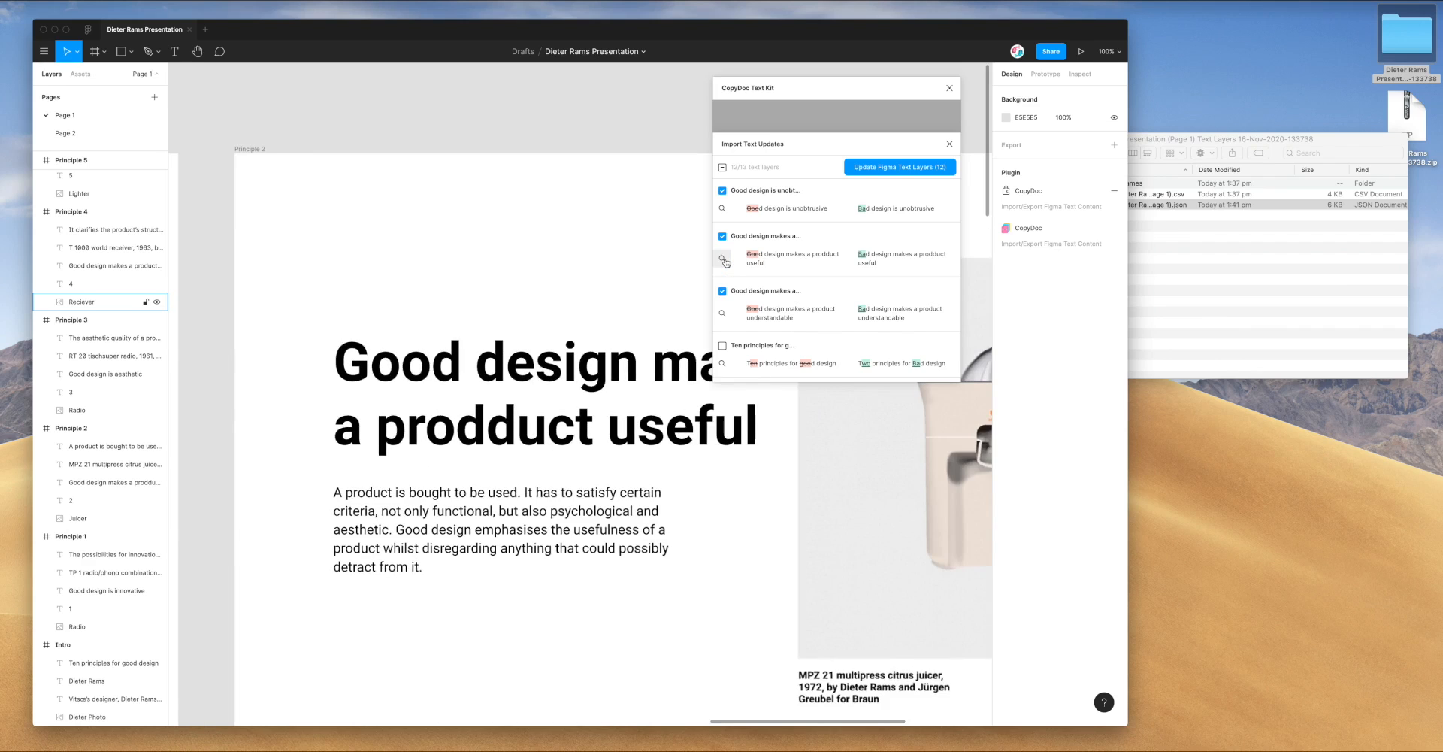
click(723, 209)
scroll(723, 203, up, 4)
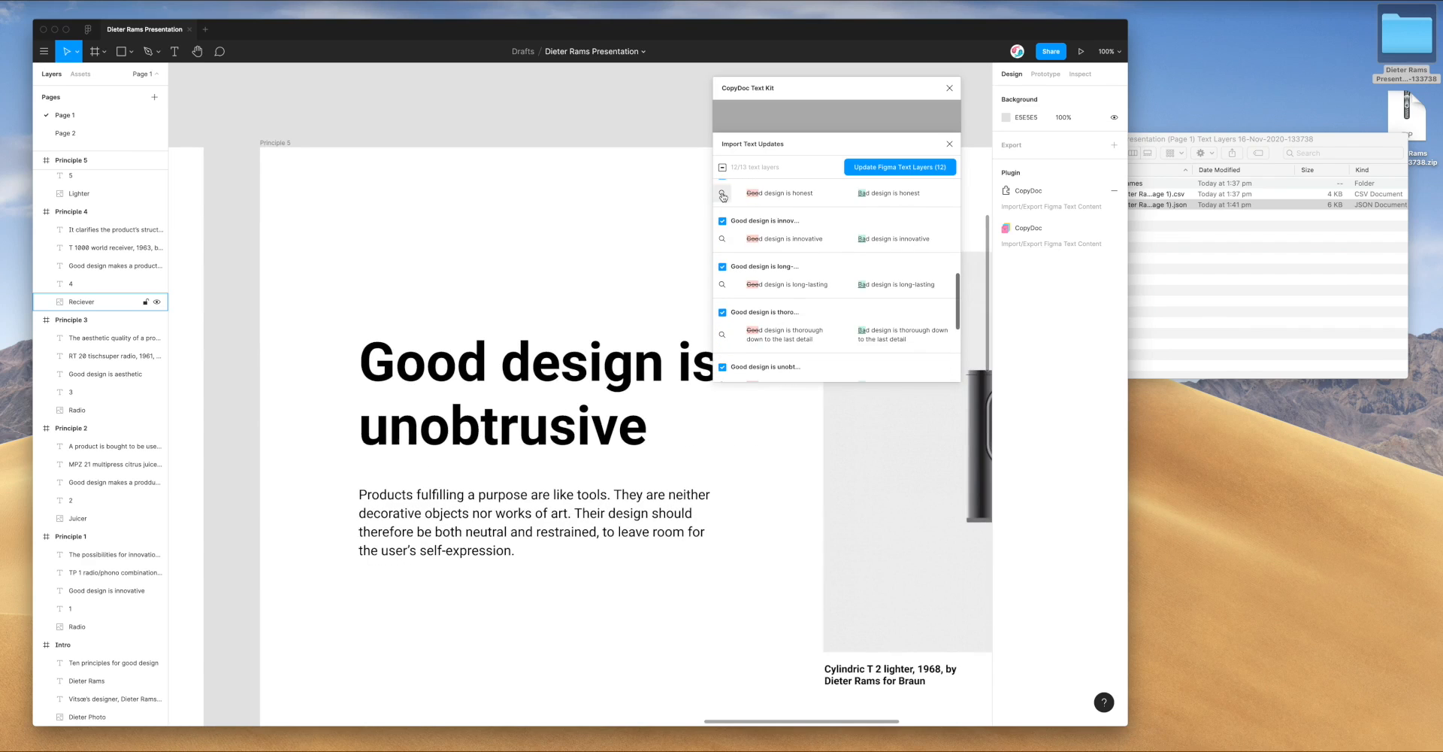
click(722, 196)
click(722, 238)
Preview the environmentally friendly, as little design as possible and aesthetic slides, then scroll the list
scroll(722, 241, up, 2)
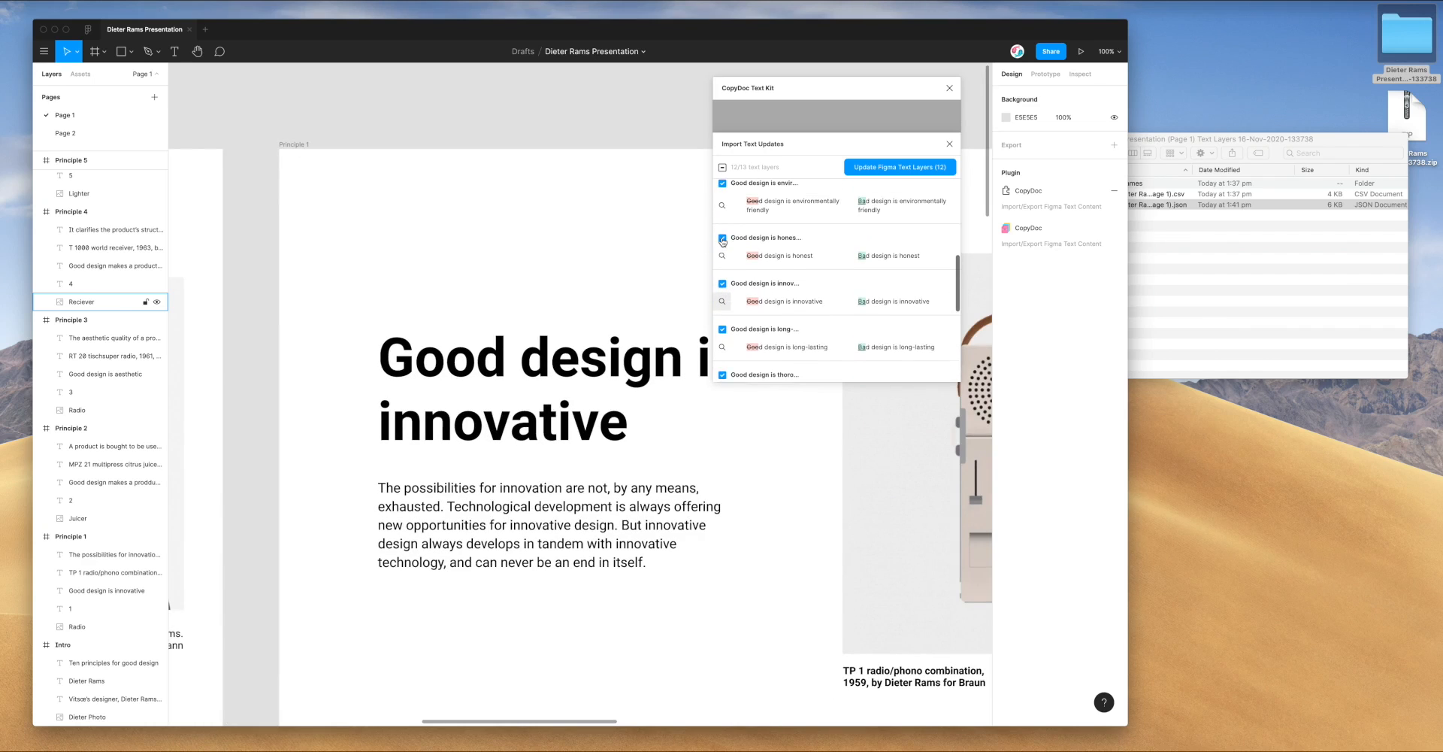
click(722, 226)
scroll(723, 230, up, 3)
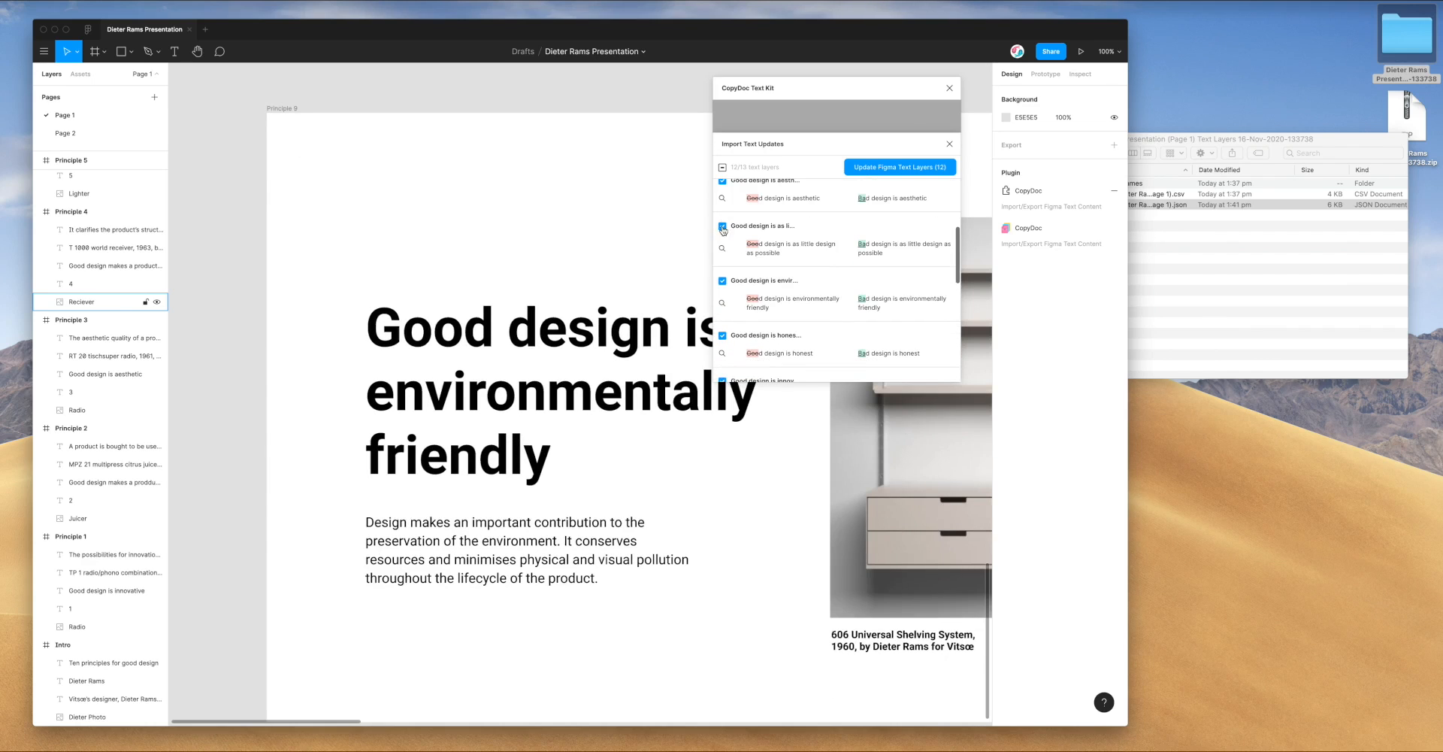
click(722, 248)
click(722, 199)
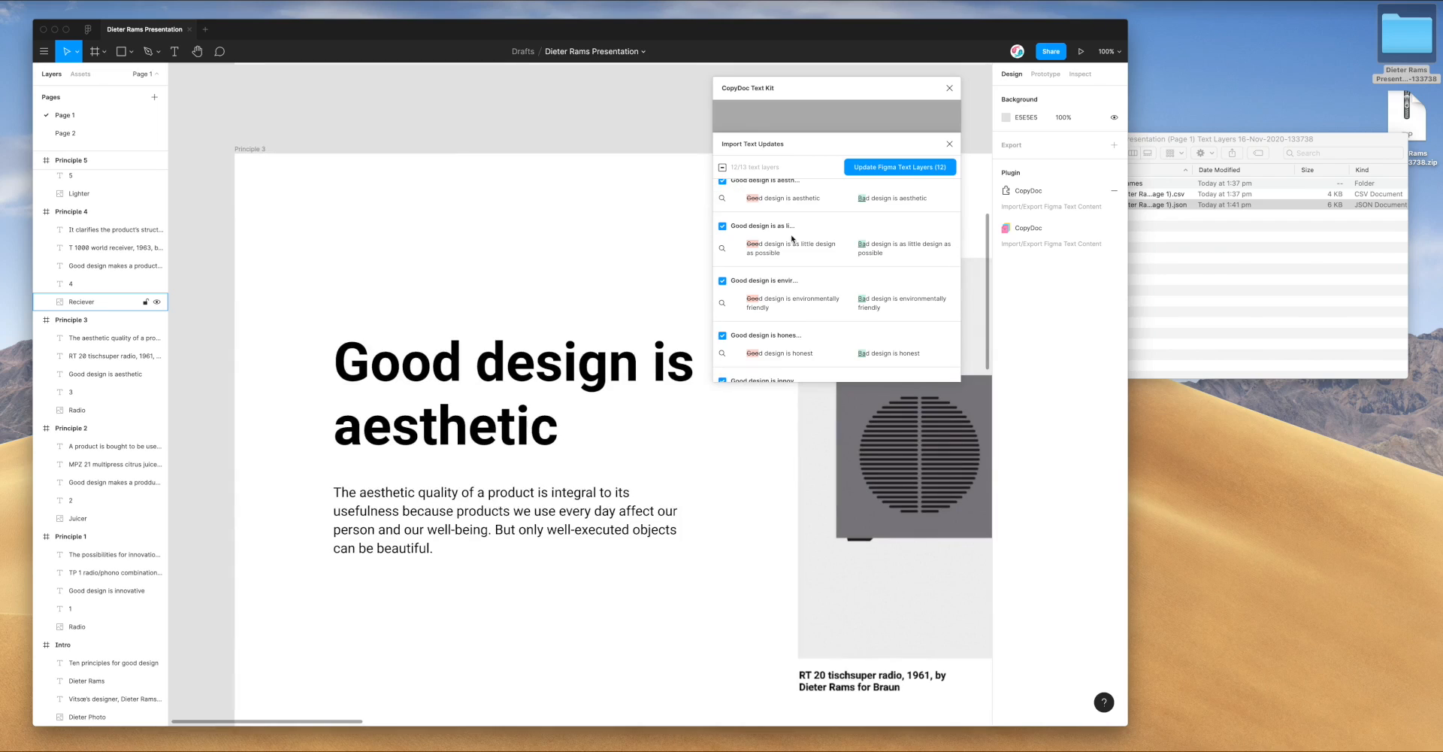
scroll(792, 239, up, 1)
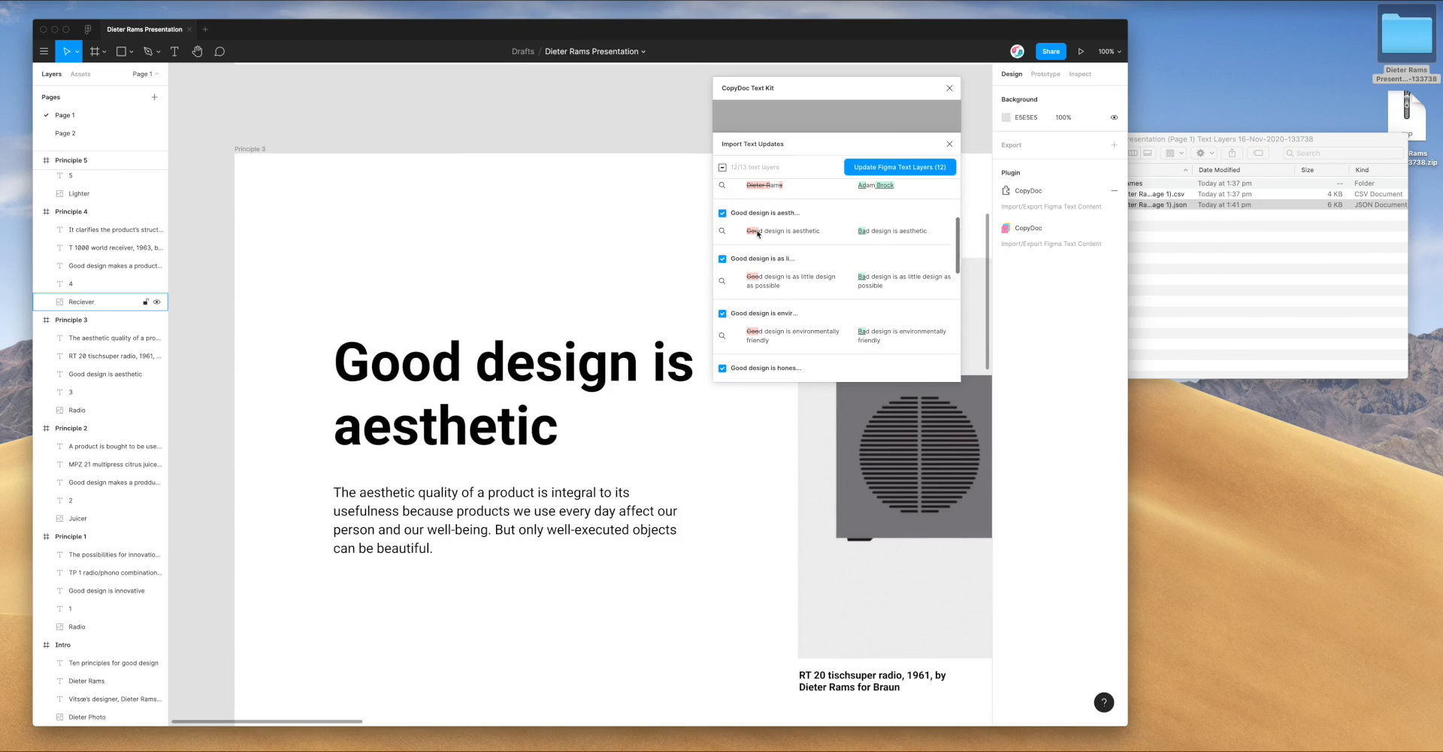
scroll(786, 262, down, 1)
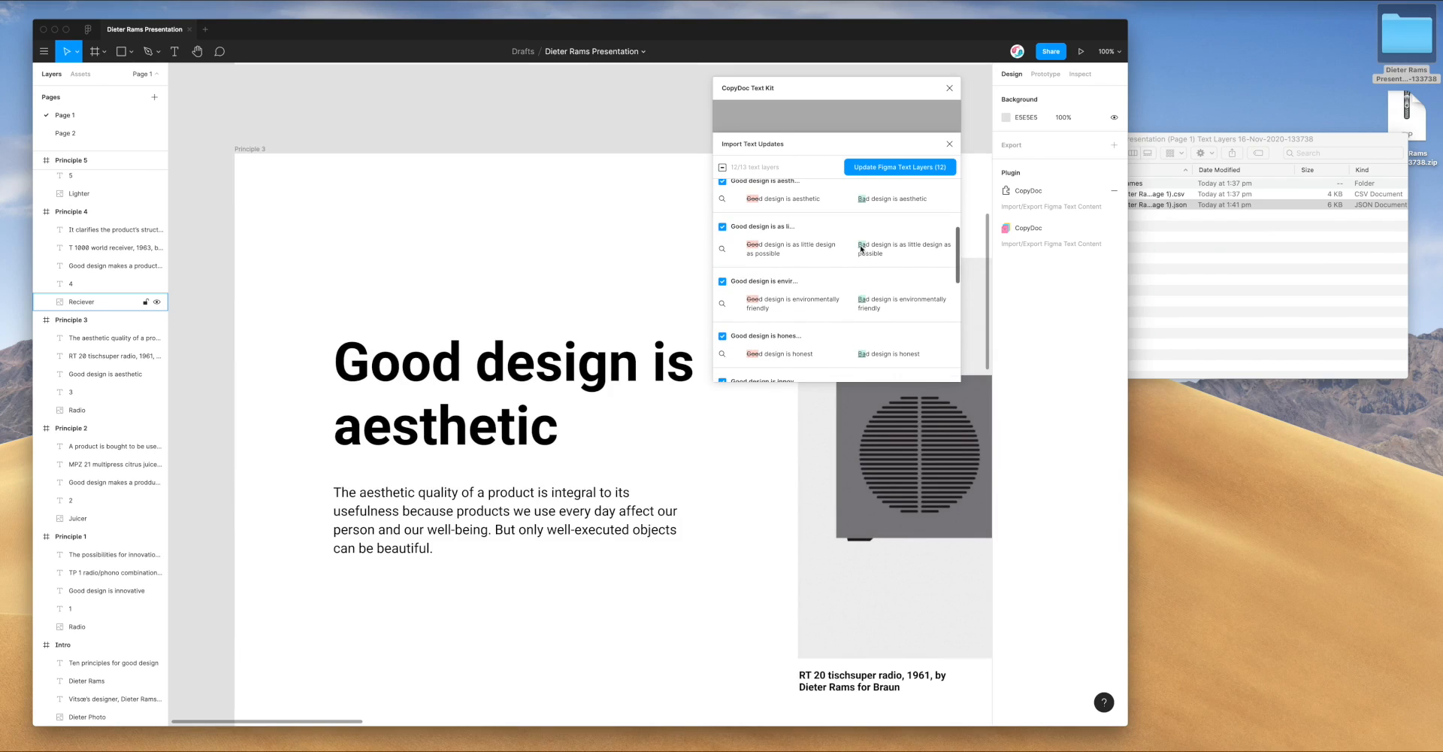
scroll(862, 247, down, 1)
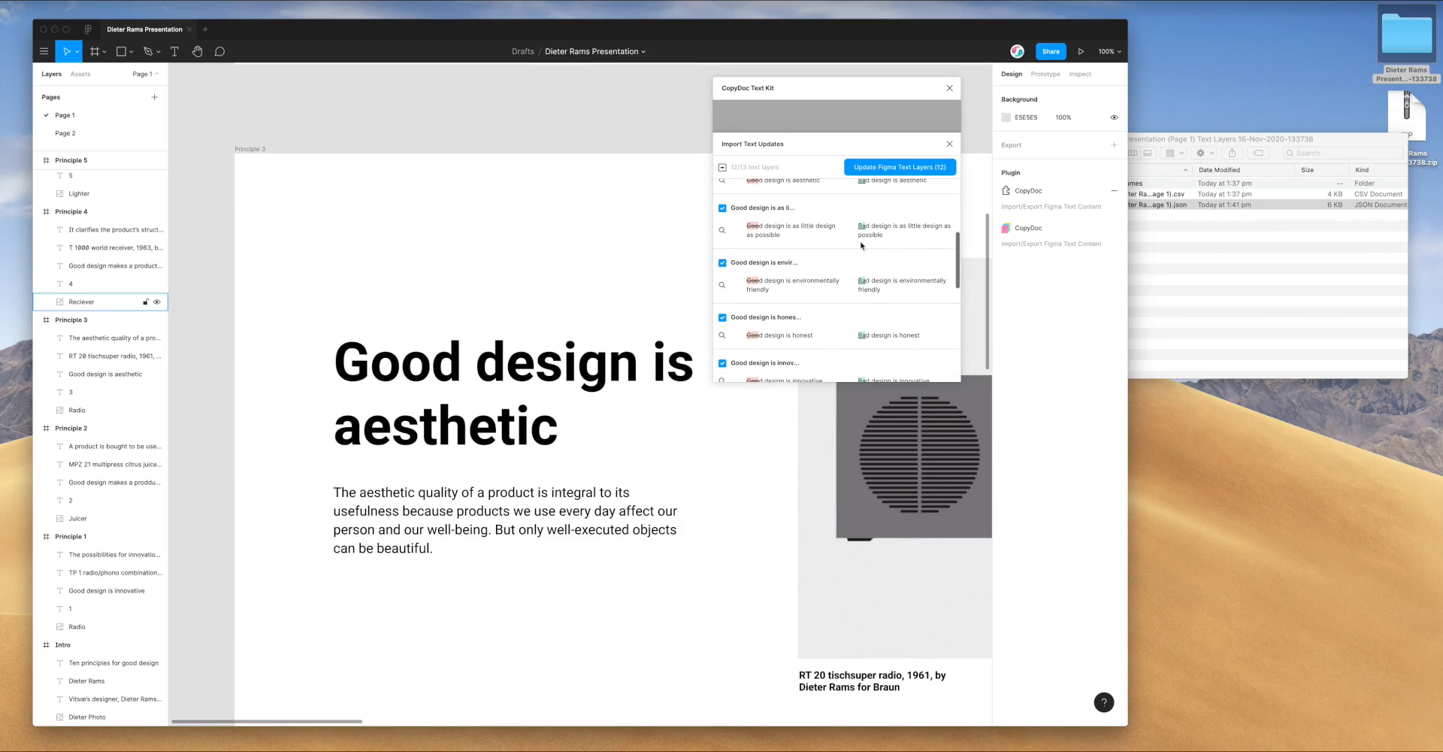
scroll(860, 245, down, 1)
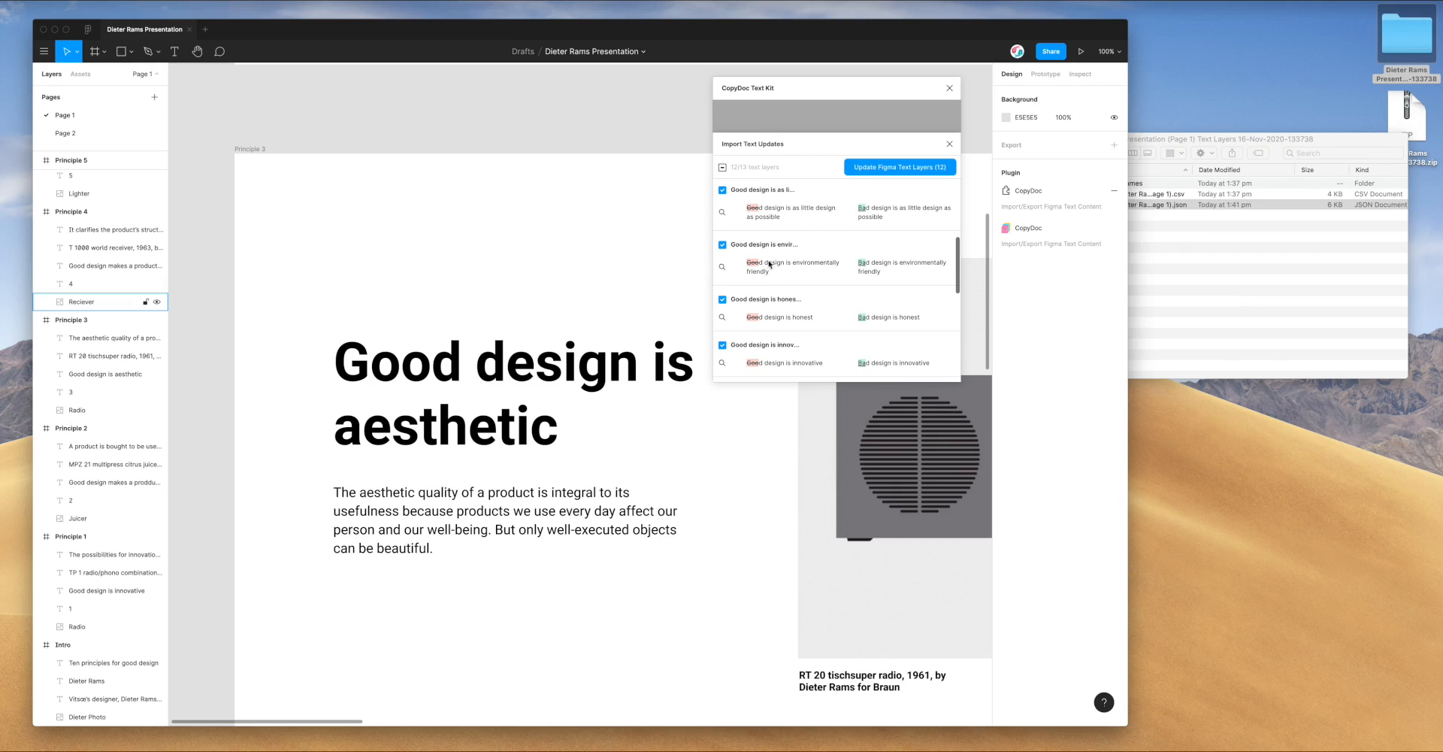
scroll(754, 273, down, 1)
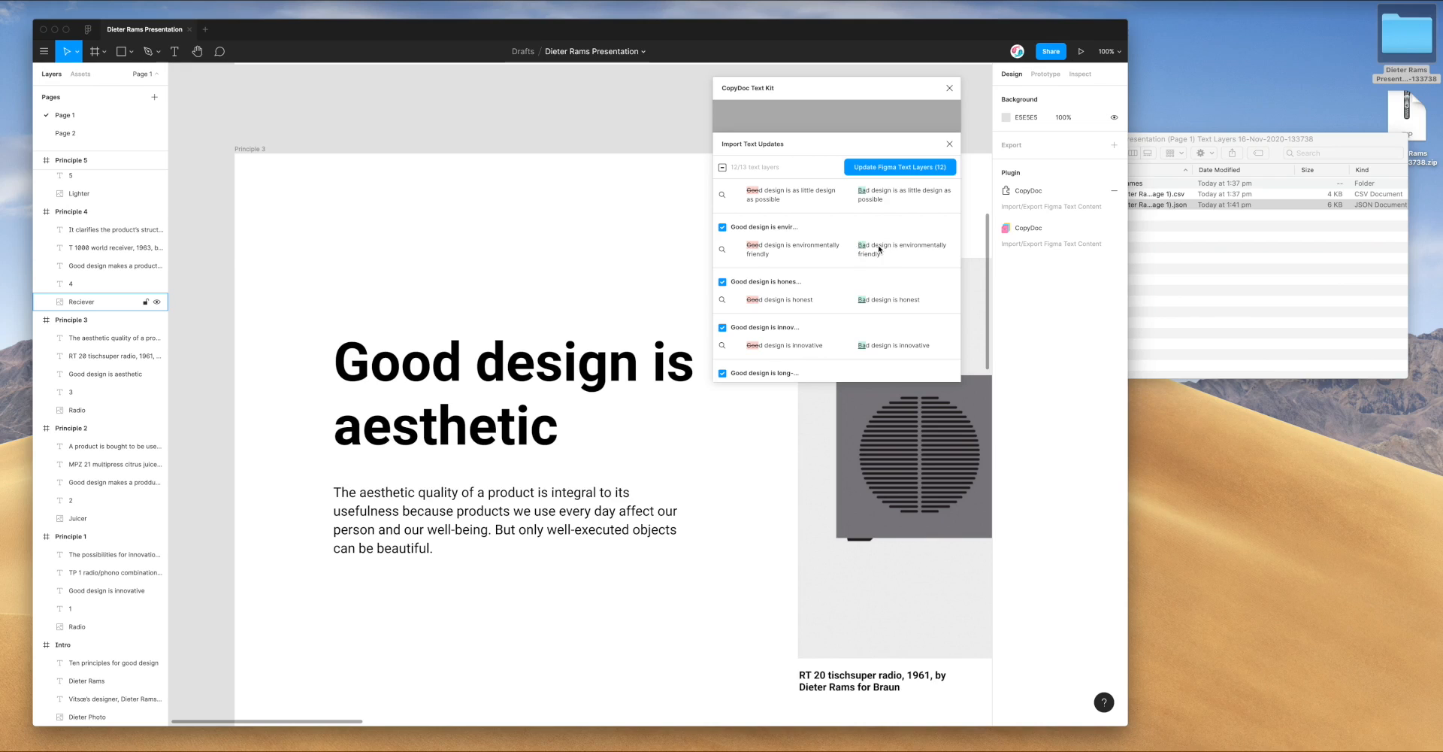
scroll(880, 249, down, 2)
scroll(880, 249, down, 6)
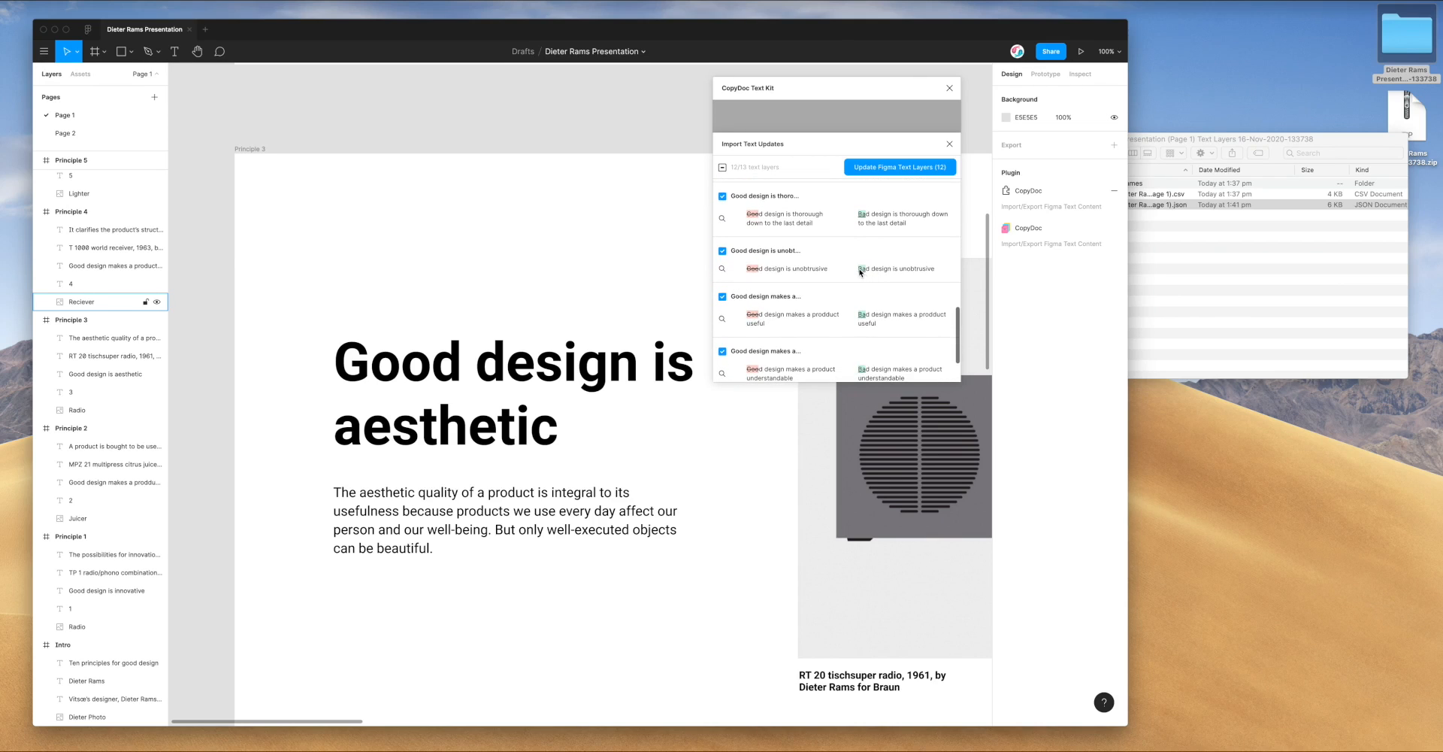
scroll(751, 278, down, 2)
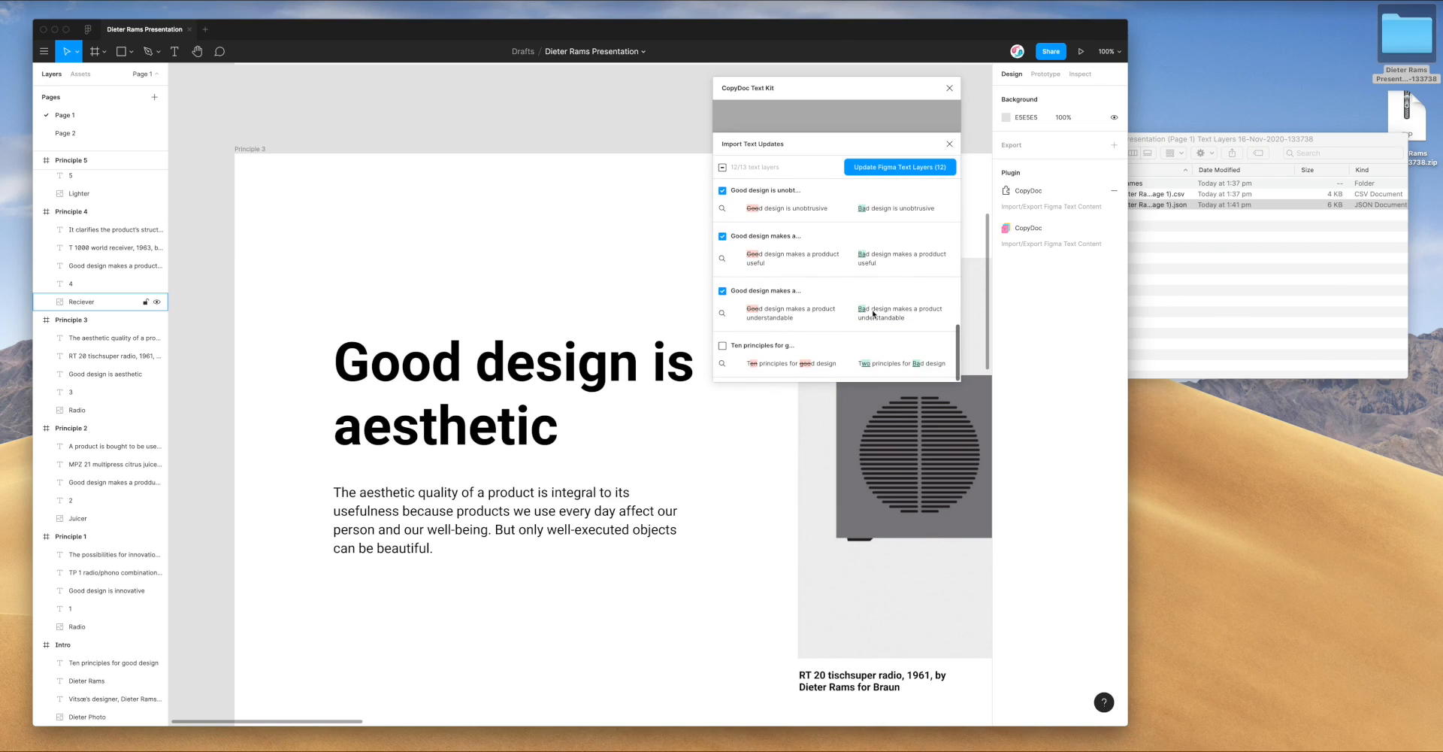
scroll(839, 305, up, 1)
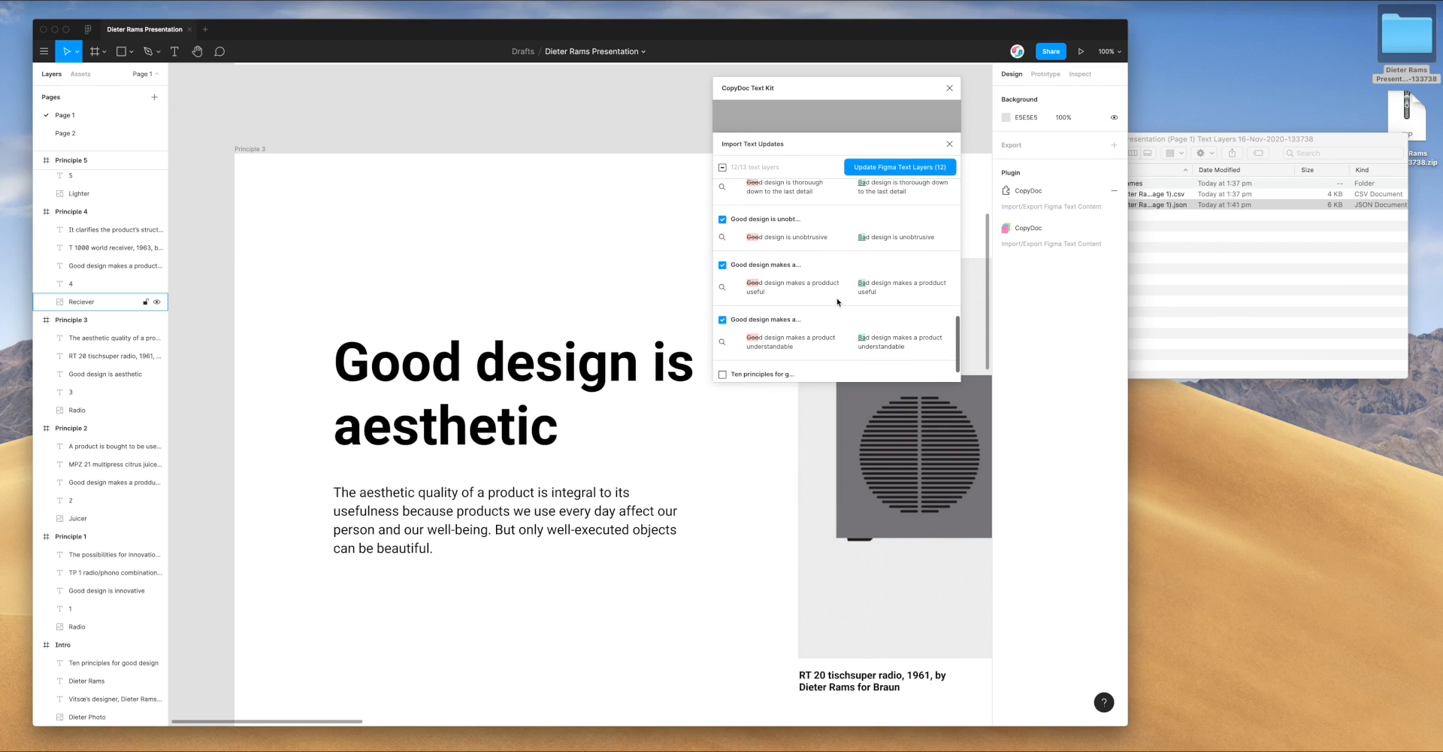
scroll(838, 302, up, 8)
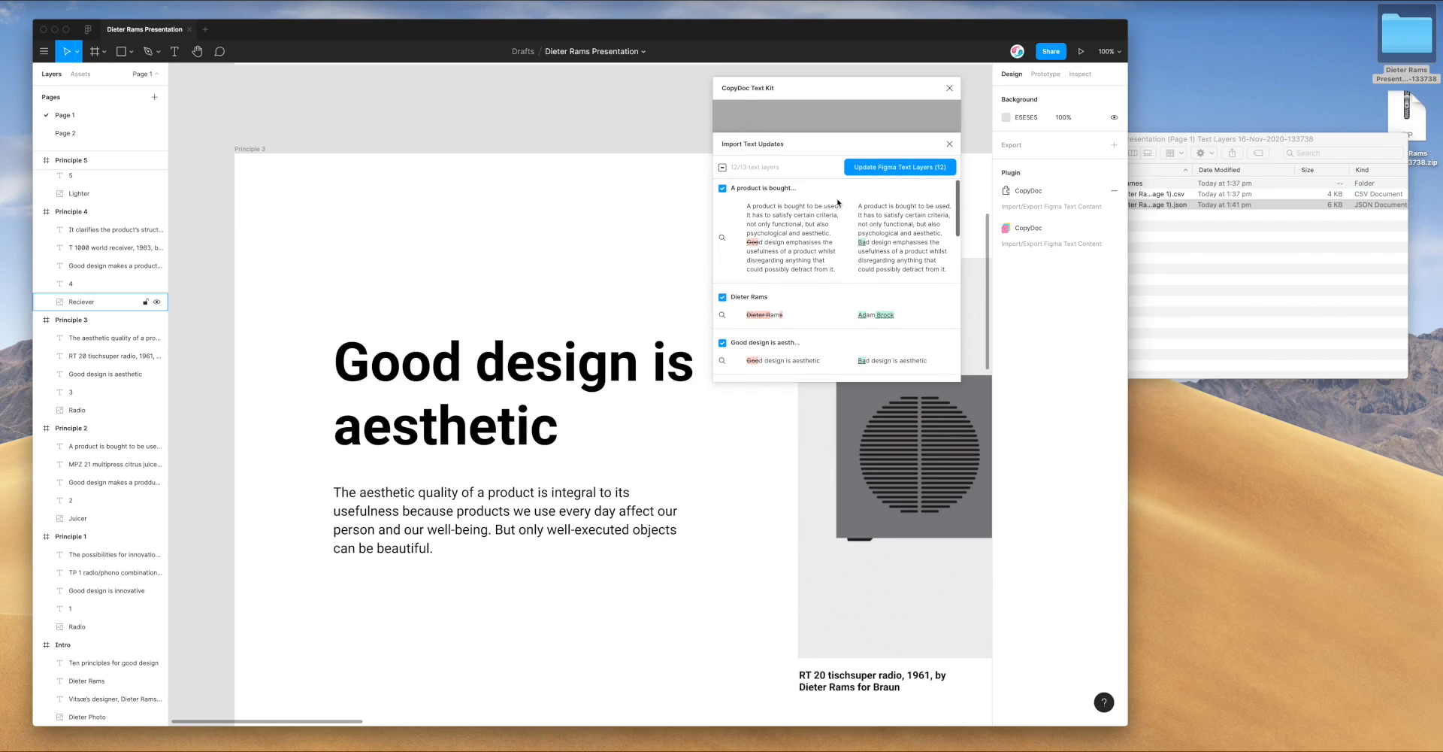
Deselect, zoom out to 22% and move the CopyDoc panel right to reveal every slide
click(700, 135)
scroll(699, 136, down, 5)
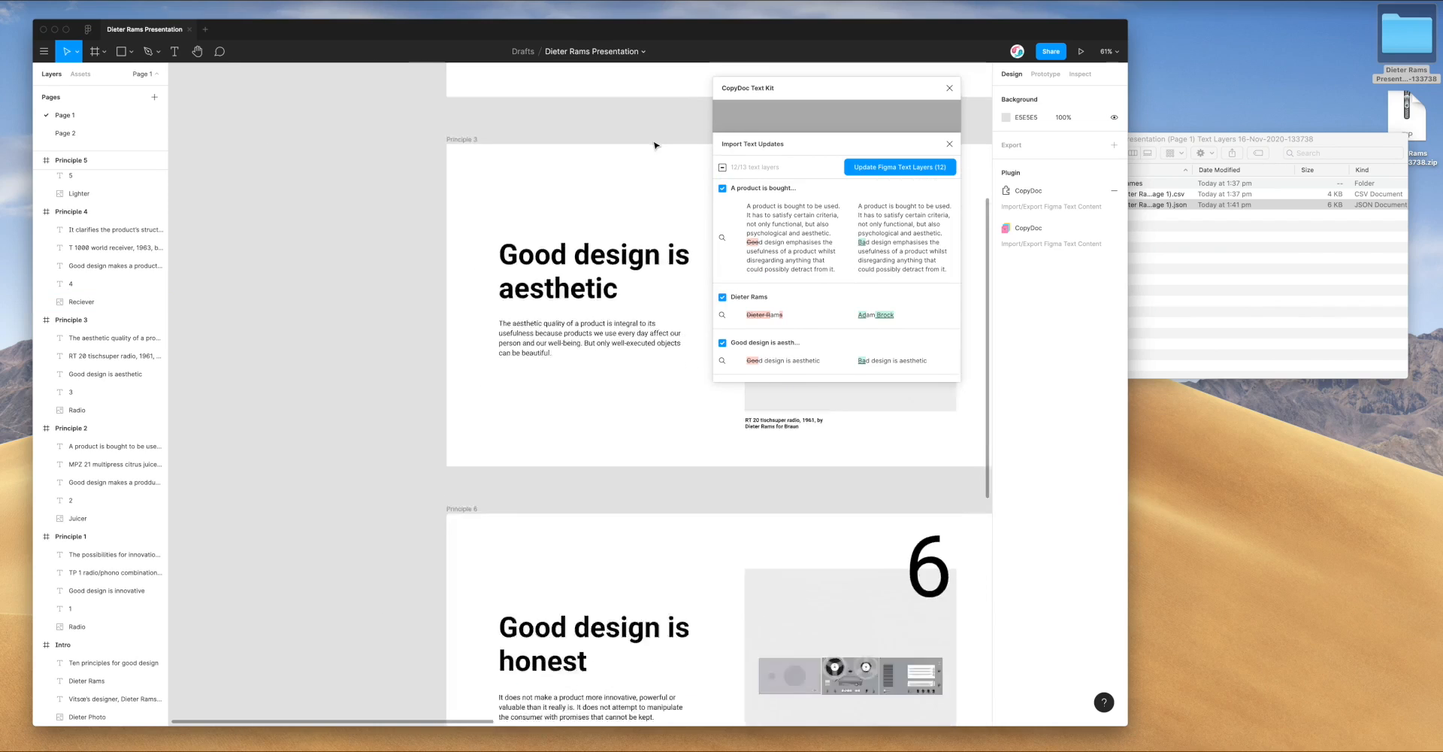
scroll(656, 145, down, 5)
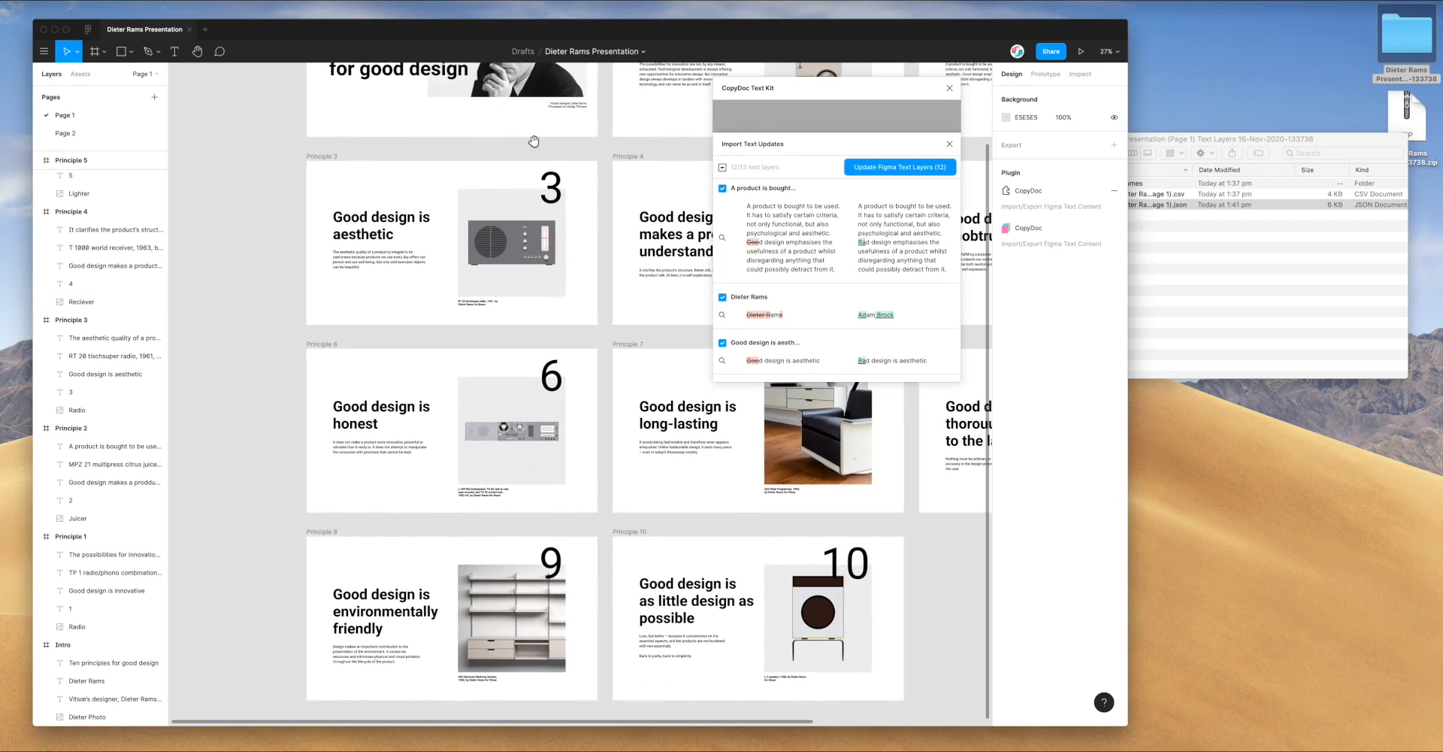
scroll(709, 132, down, 3)
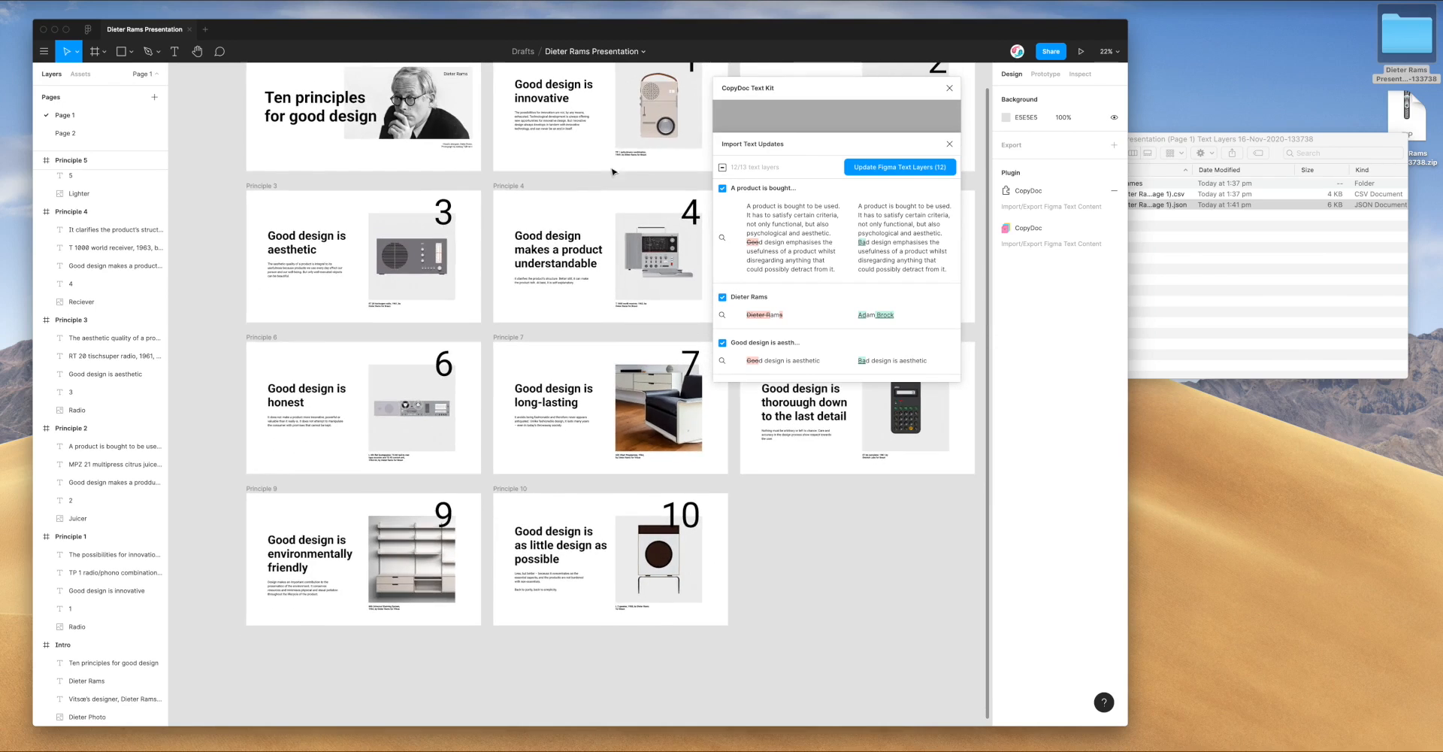
drag(672, 137, 622, 179)
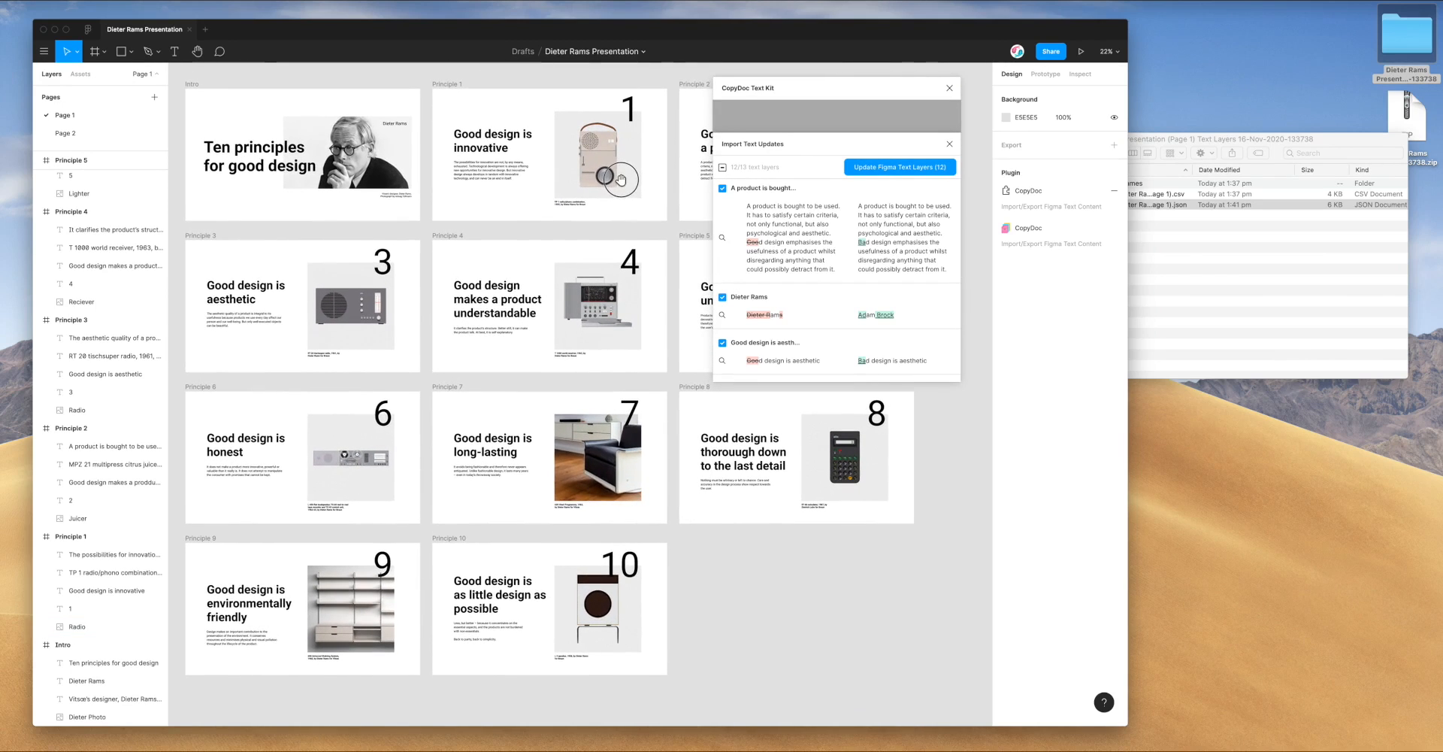
drag(782, 88, 899, 97)
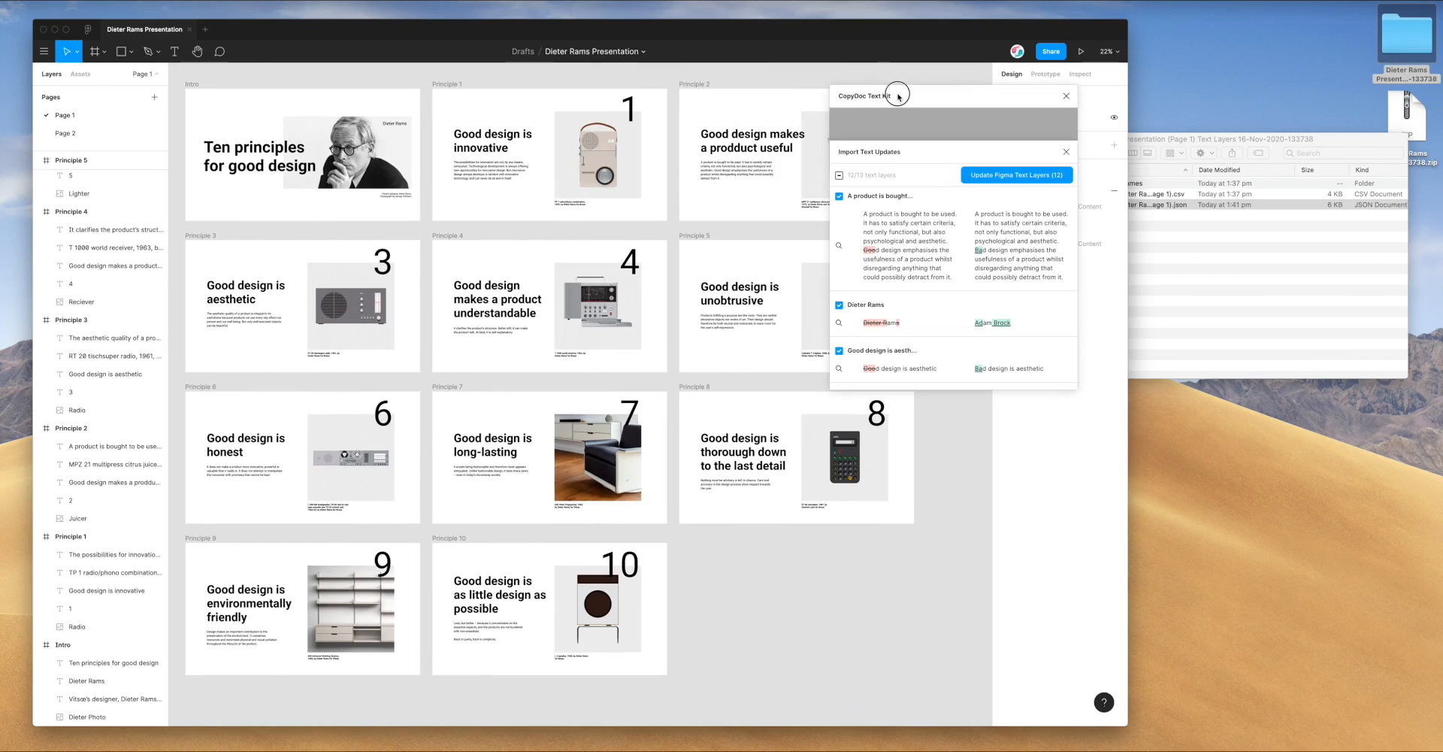
Apply the 12 checked text updates and confirm each row in the list shows (Updated)
click(989, 179)
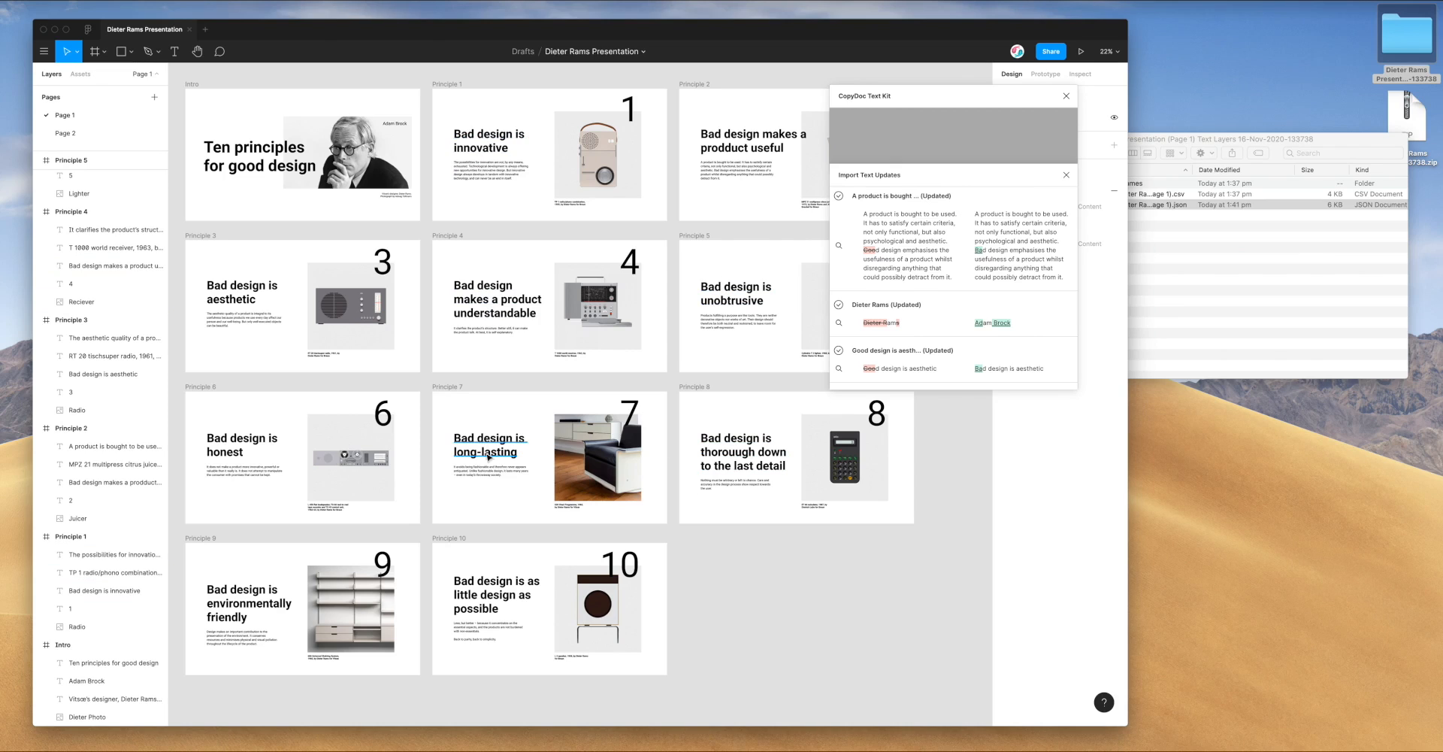
scroll(869, 262, down, 3)
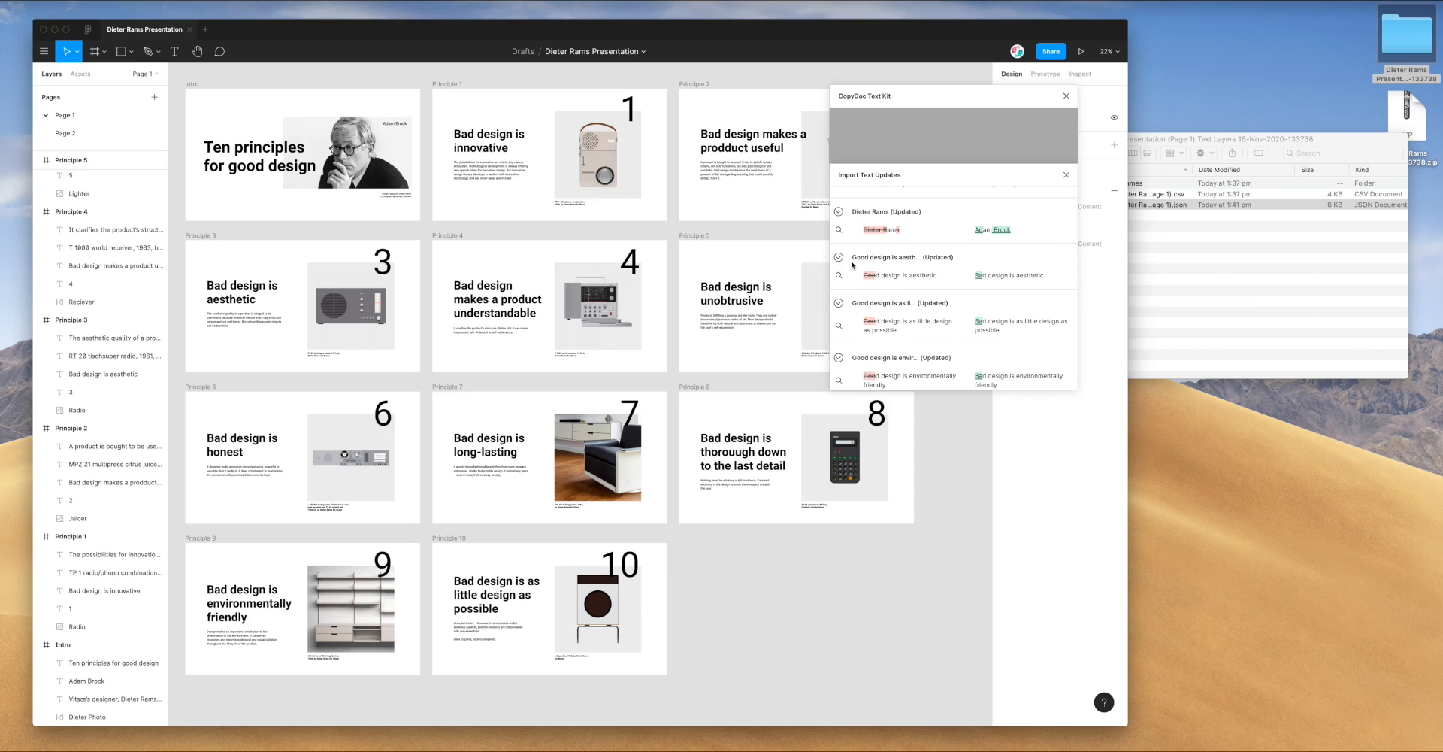
scroll(852, 248, down, 1)
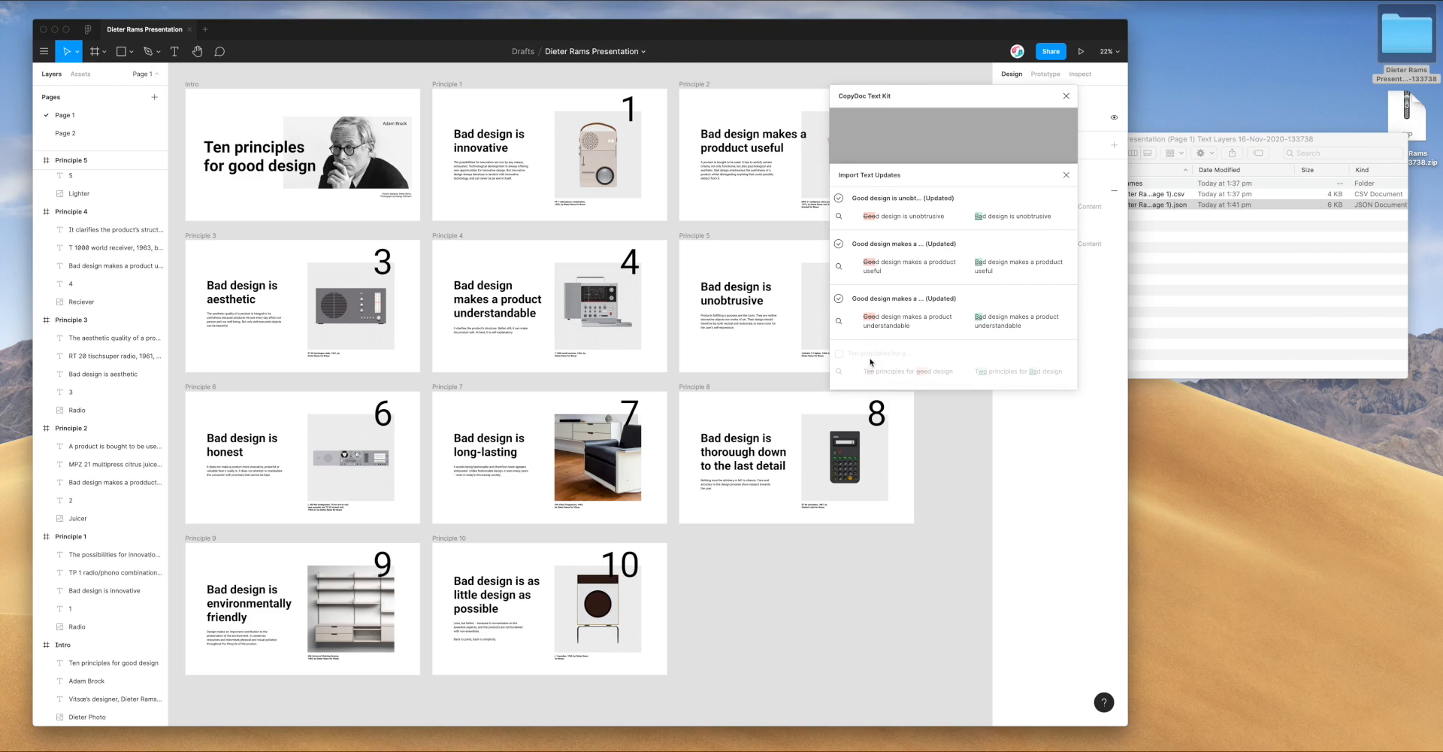
scroll(878, 345, up, 1)
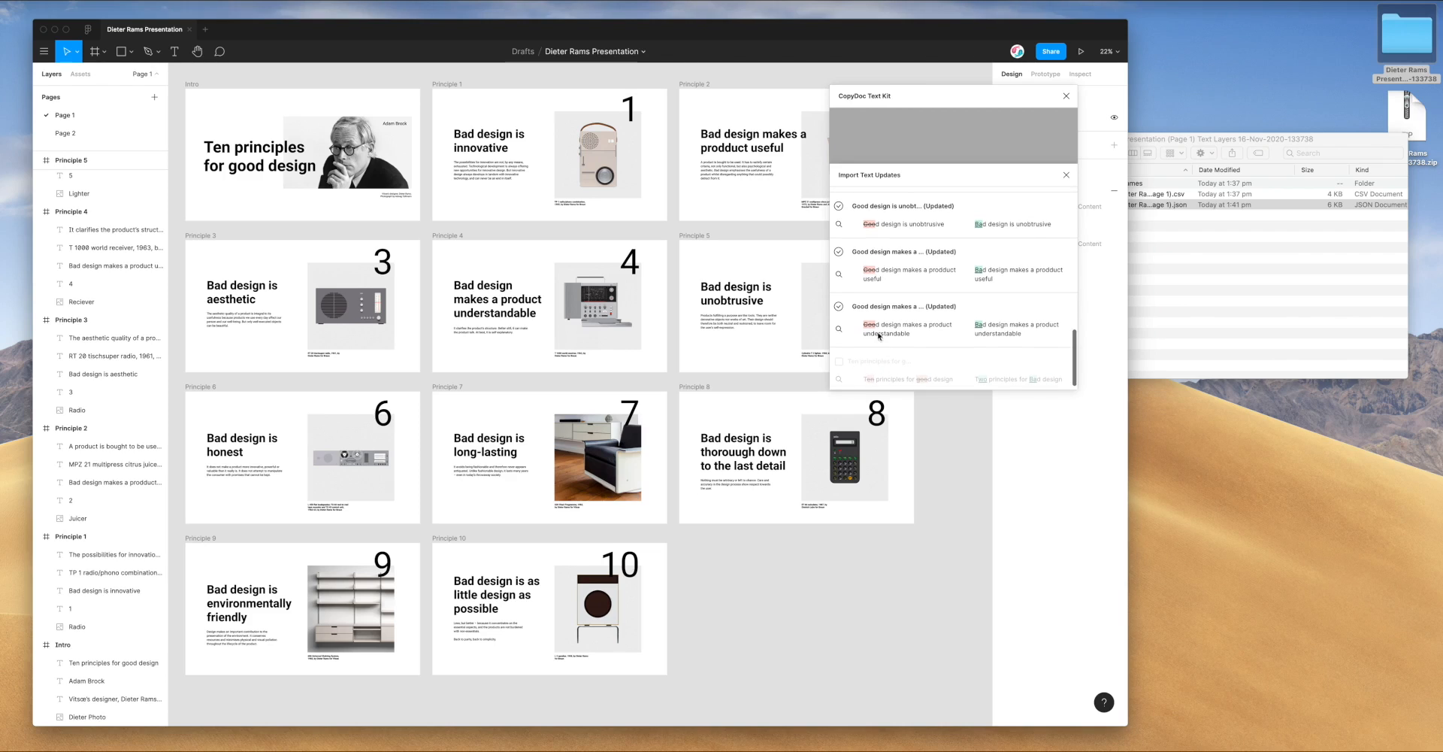
scroll(911, 264, up, 2)
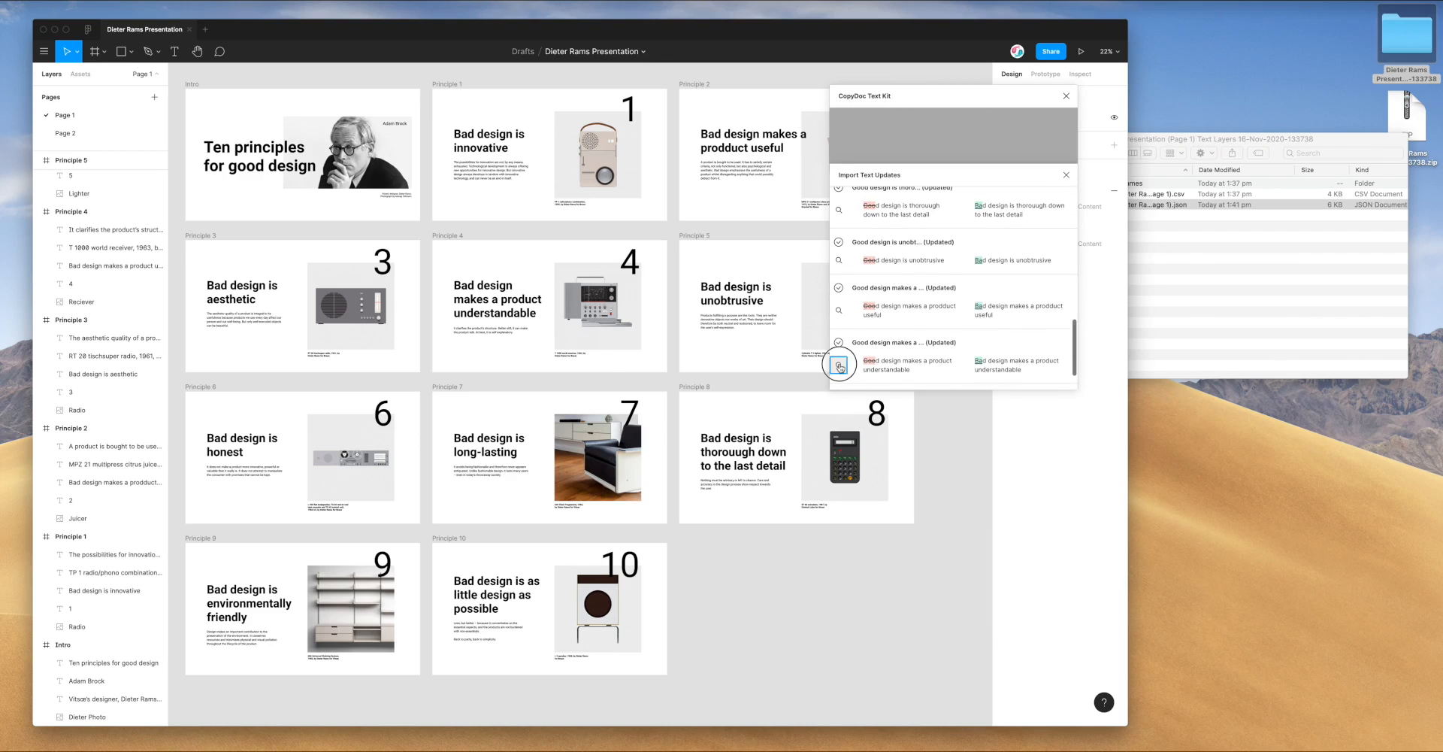
Inspect the updated understandable, useful, unobtrusive, thorough and long-lasting slides from the list
click(839, 364)
click(839, 311)
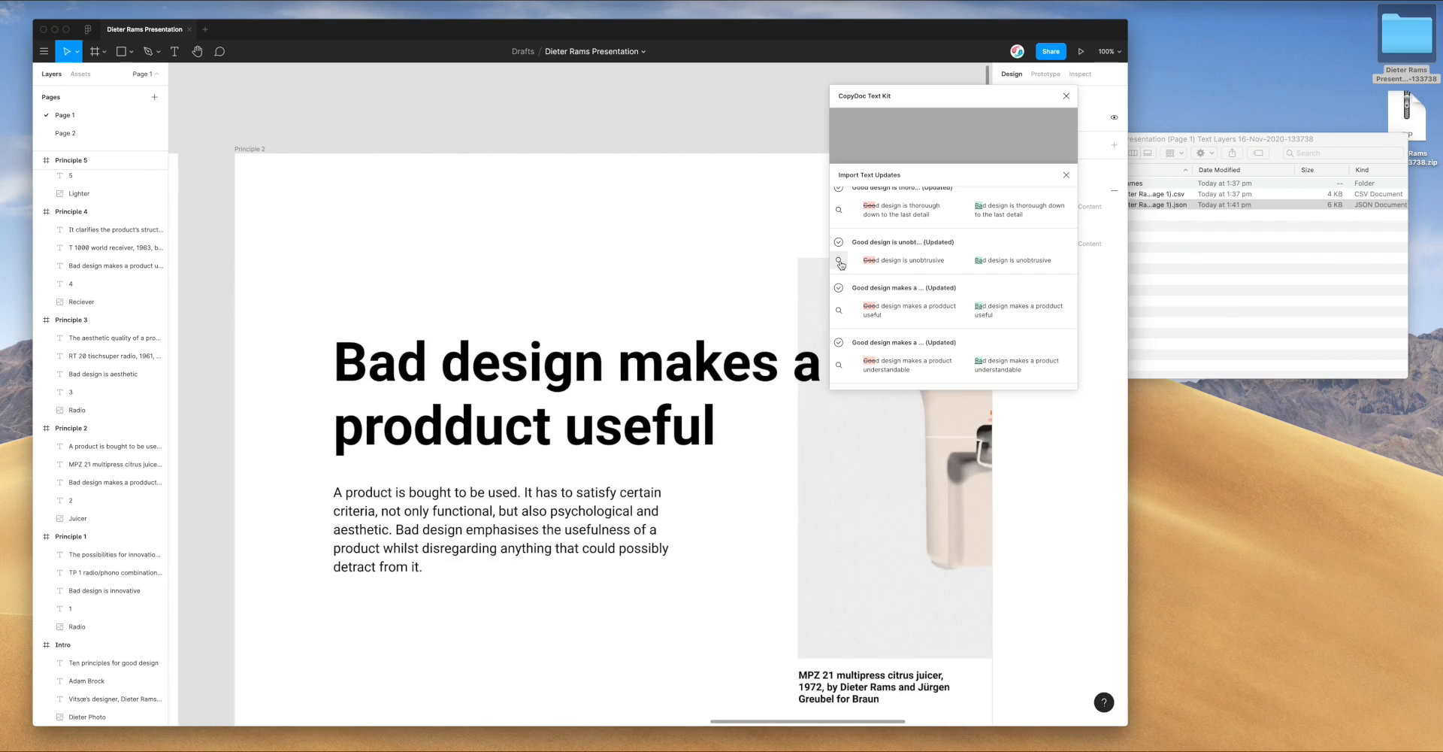
click(839, 261)
click(839, 210)
scroll(842, 226, up, 3)
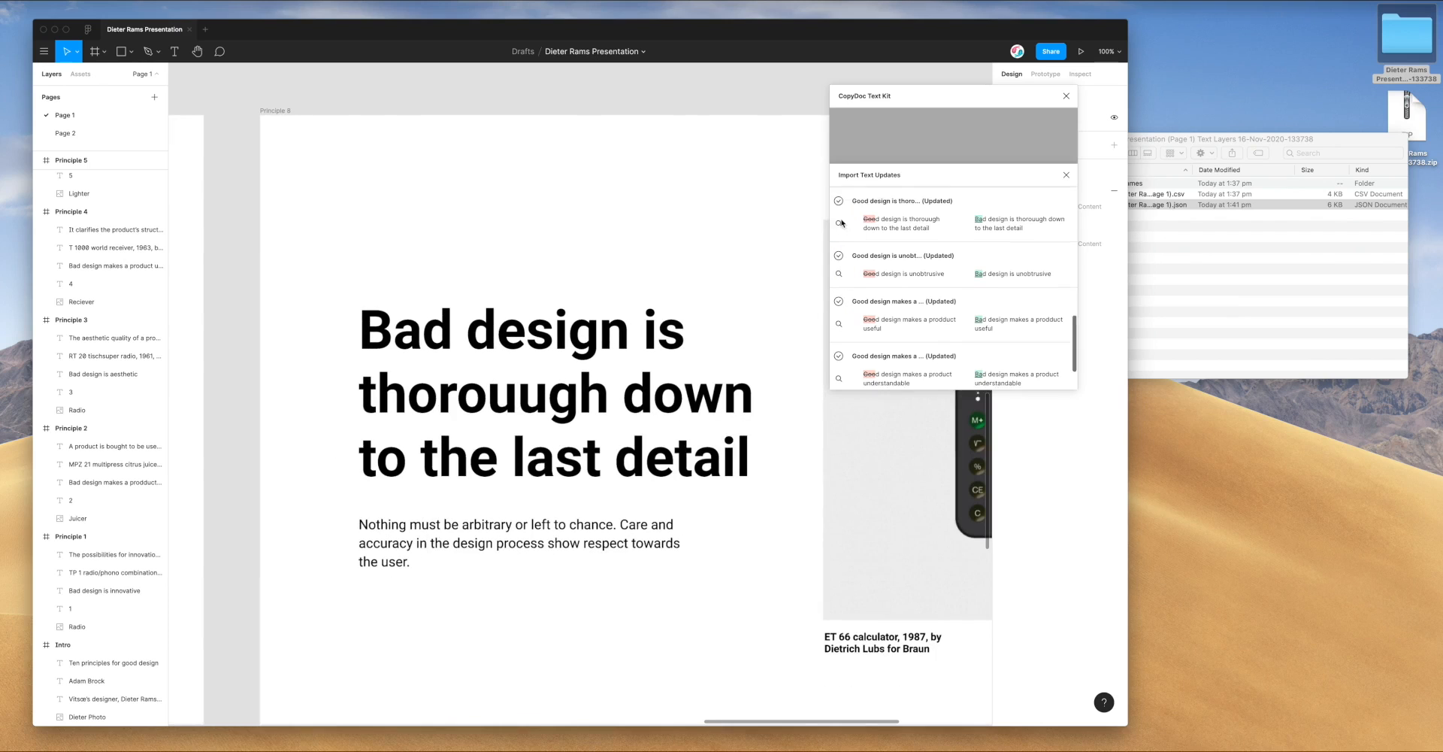
click(838, 212)
Look around the canvas, selecting and then deselecting the Principle 7 heading layers
scroll(849, 231, up, 5)
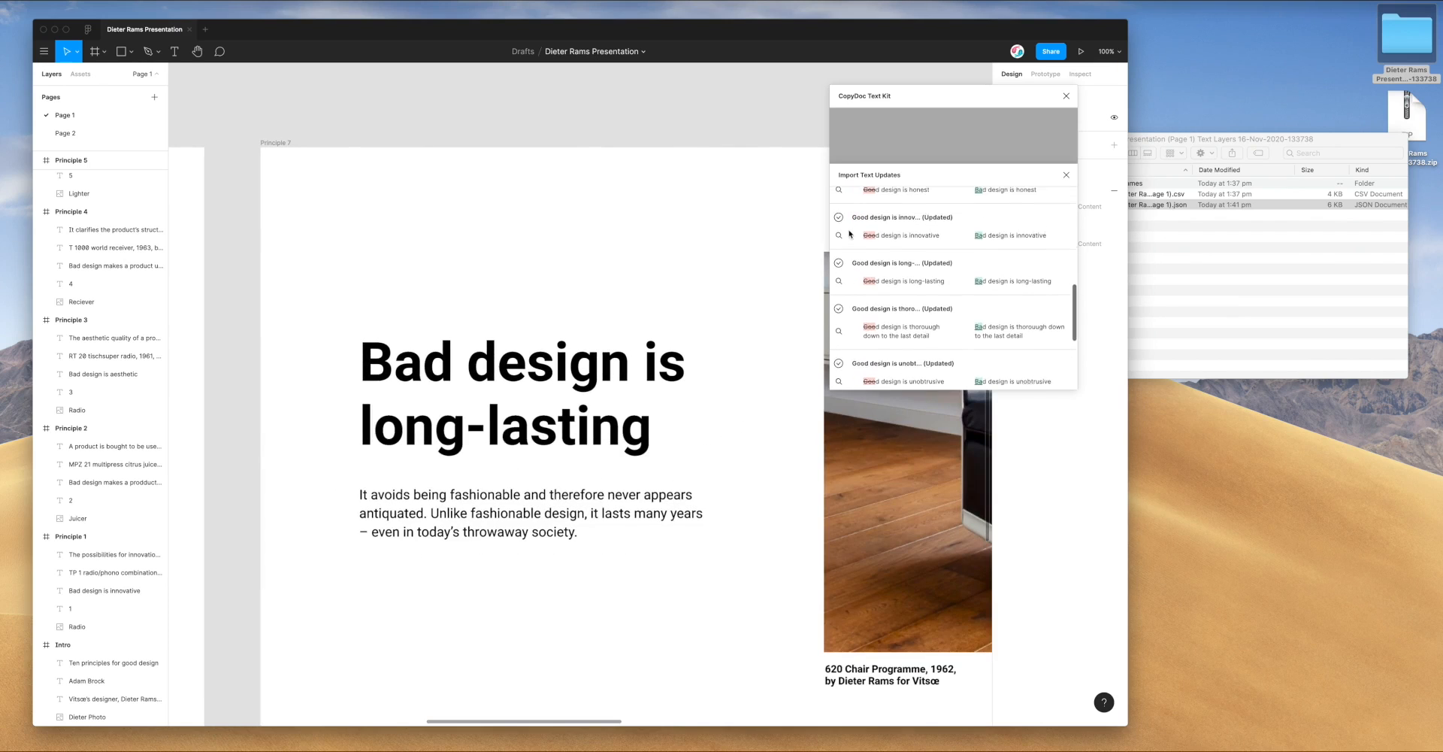
scroll(857, 239, up, 5)
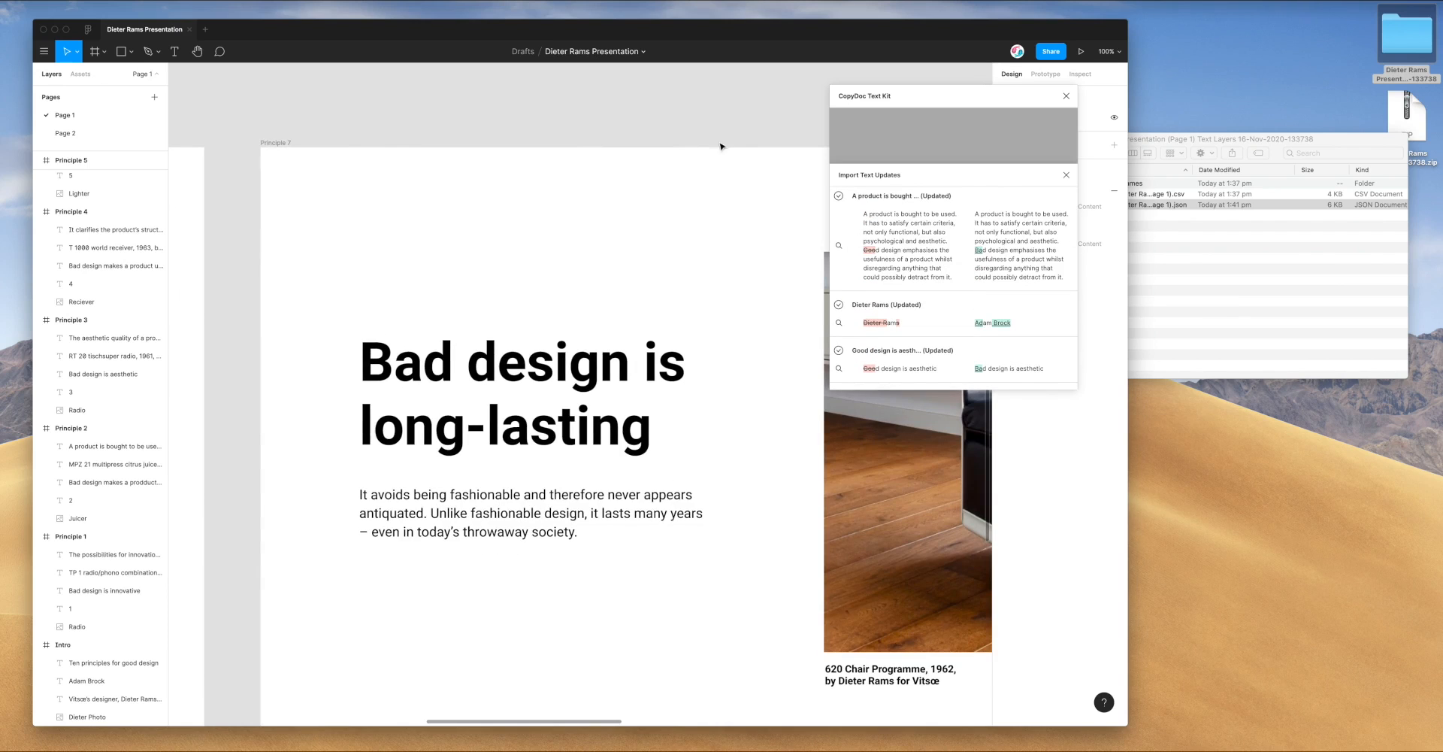
scroll(711, 116, down, 5)
scroll(712, 115, up, 2)
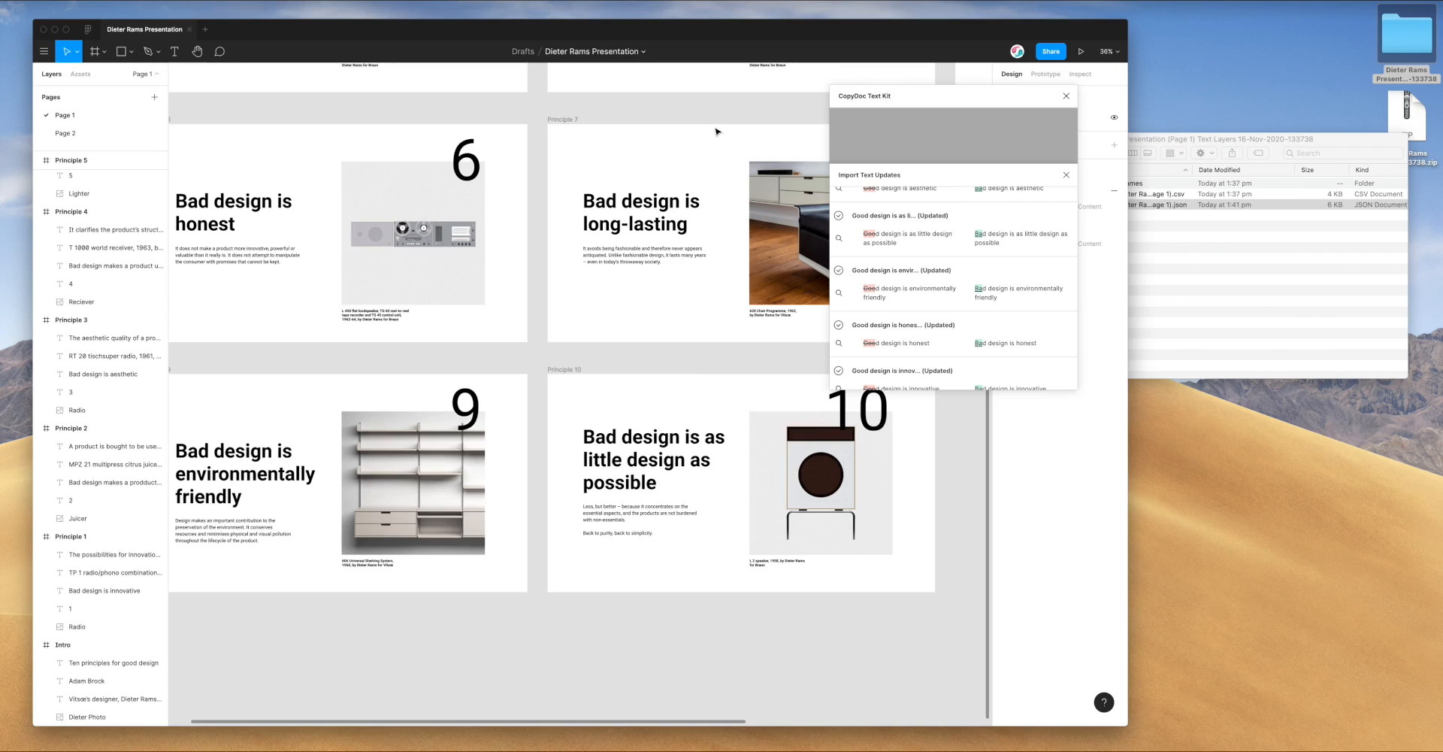
scroll(719, 128, down, 3)
drag(750, 102, 687, 171)
click(607, 130)
scroll(607, 132, up, 3)
scroll(607, 131, right, 3)
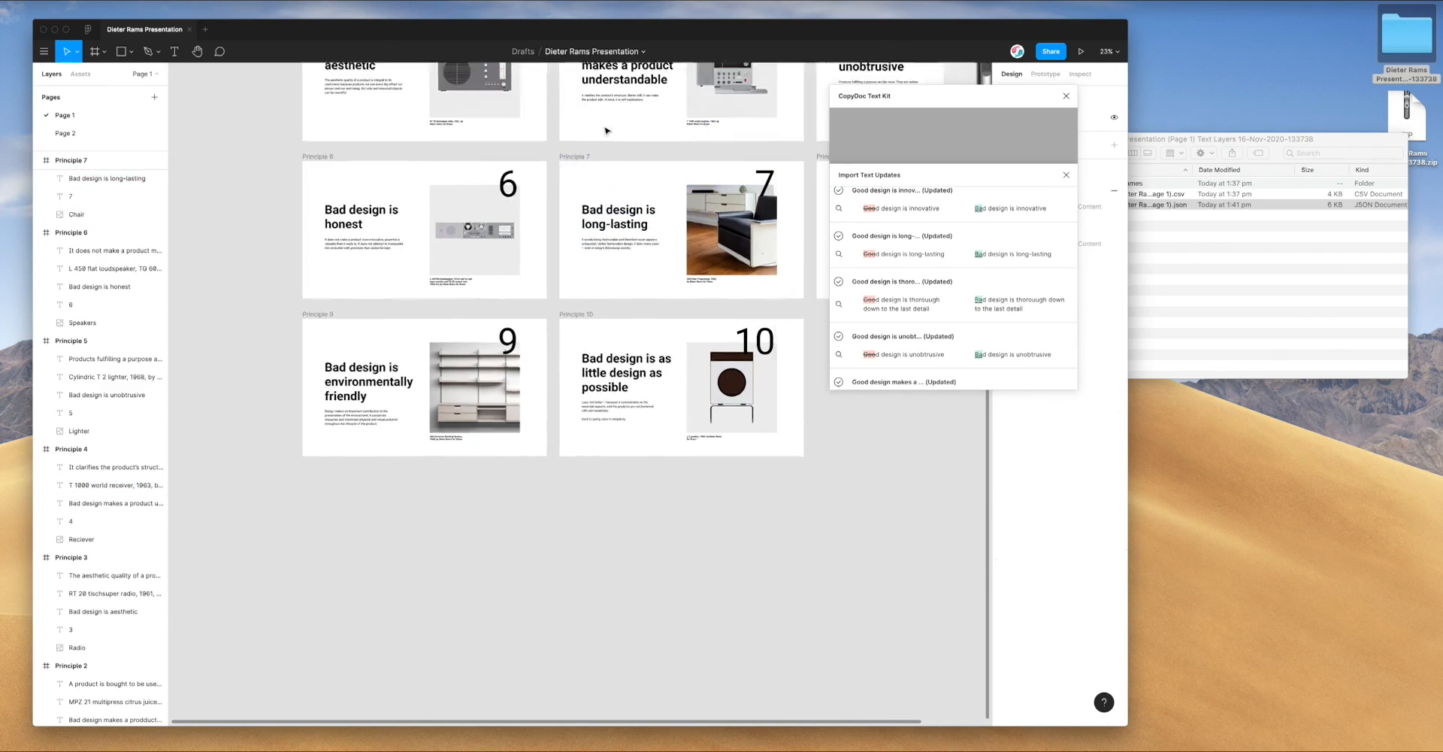
scroll(607, 131, up, 4)
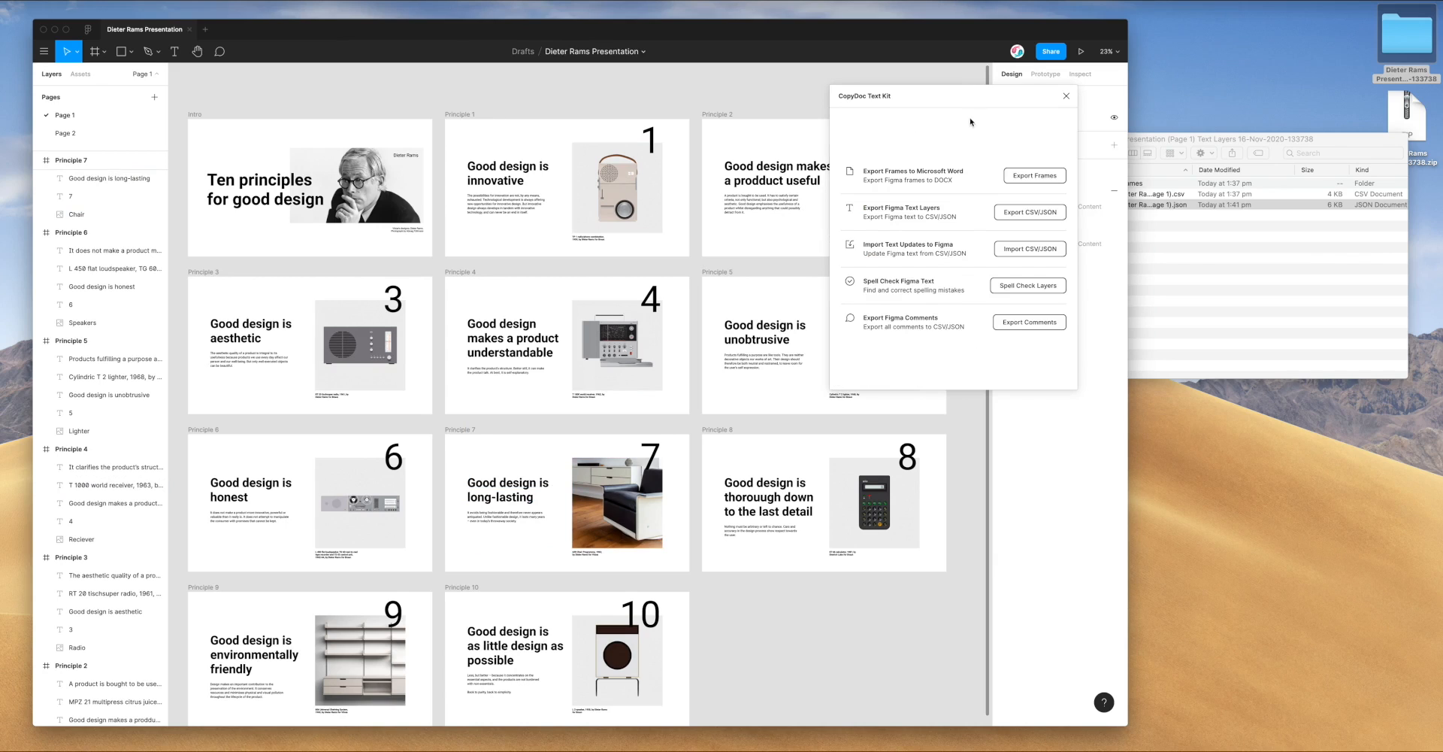
Drop the exported JSON file from Finder into CopyDoc's Import CSV/JSON area
drag(958, 96, 956, 91)
drag(1166, 140, 1215, 153)
click(936, 227)
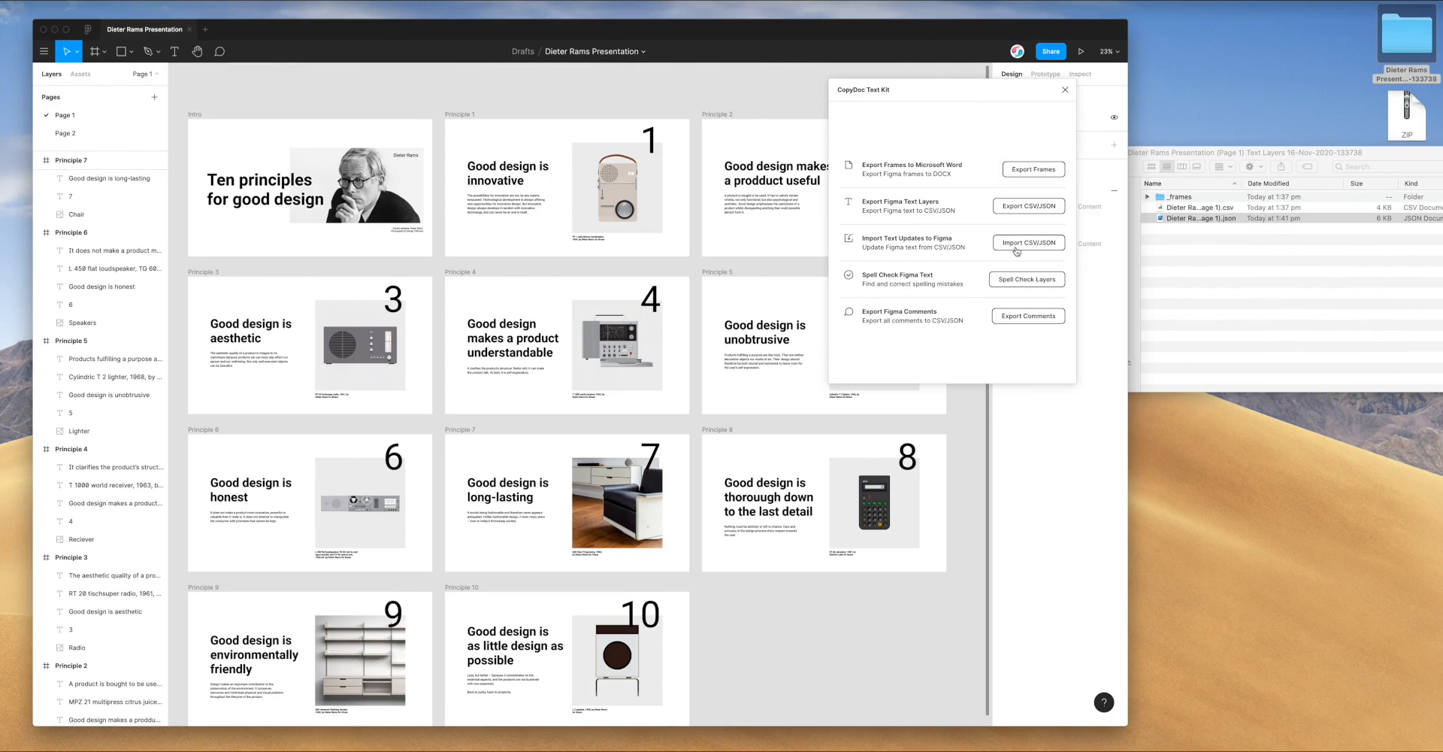
click(1007, 245)
drag(1156, 154, 1173, 143)
drag(1208, 212, 916, 359)
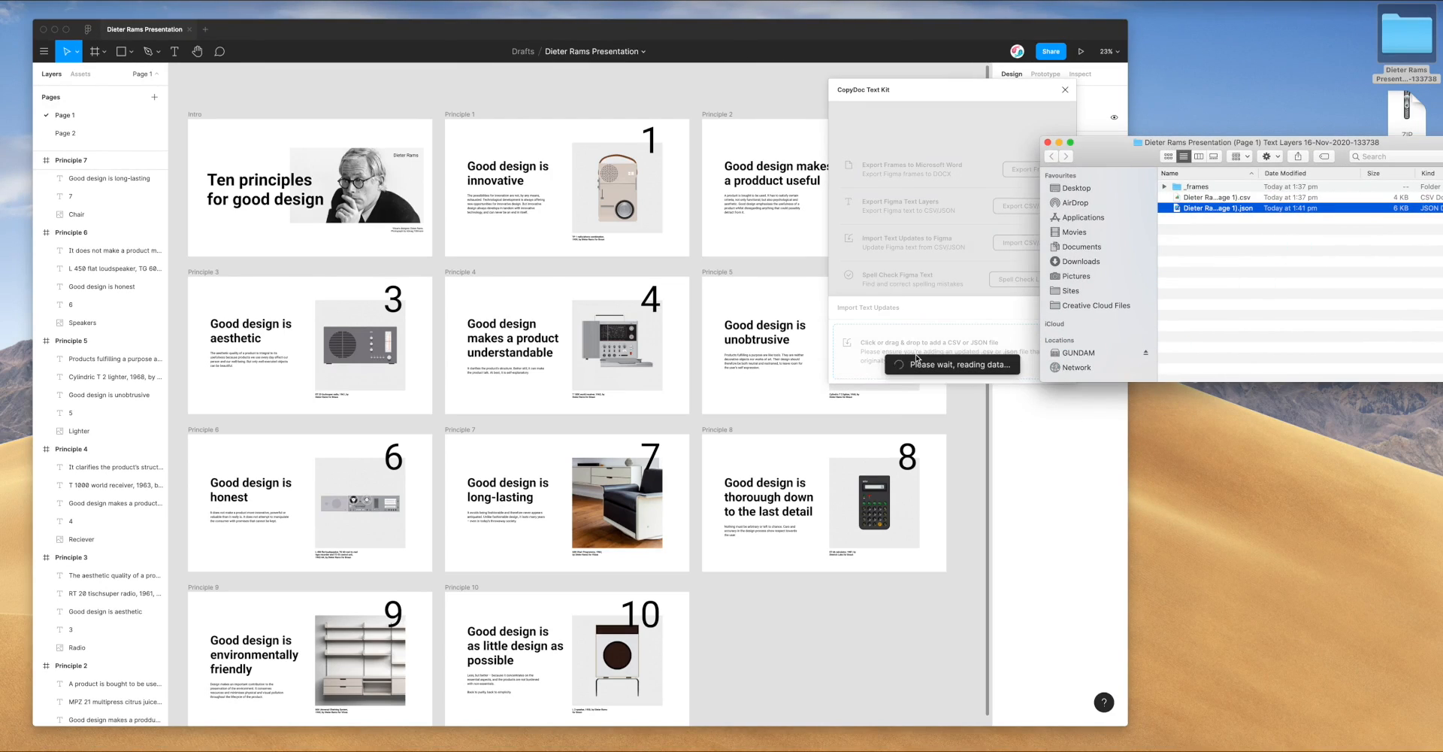
click(941, 255)
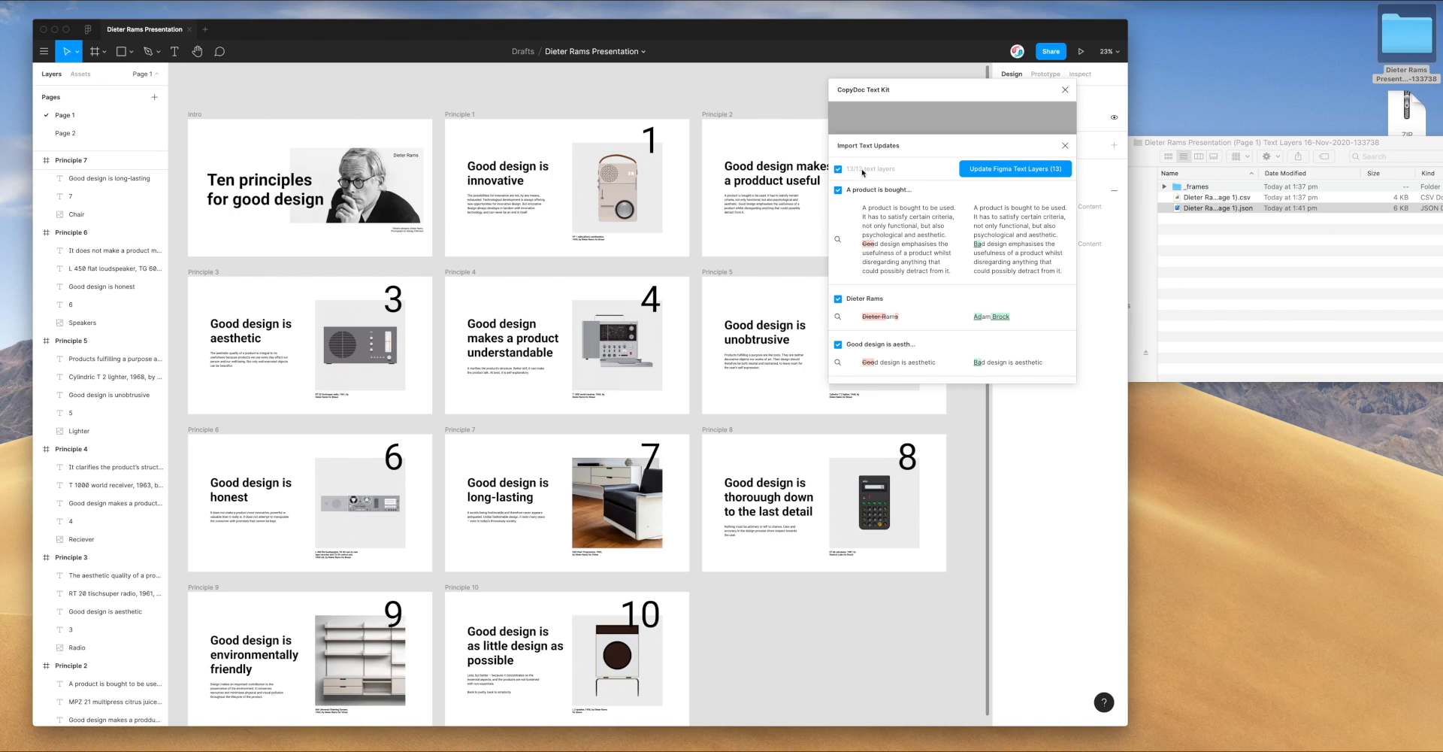
Apply all 13 text updates with Update Figma Text Layers (13)
scroll(927, 263, down, 1)
scroll(929, 263, up, 1)
click(997, 171)
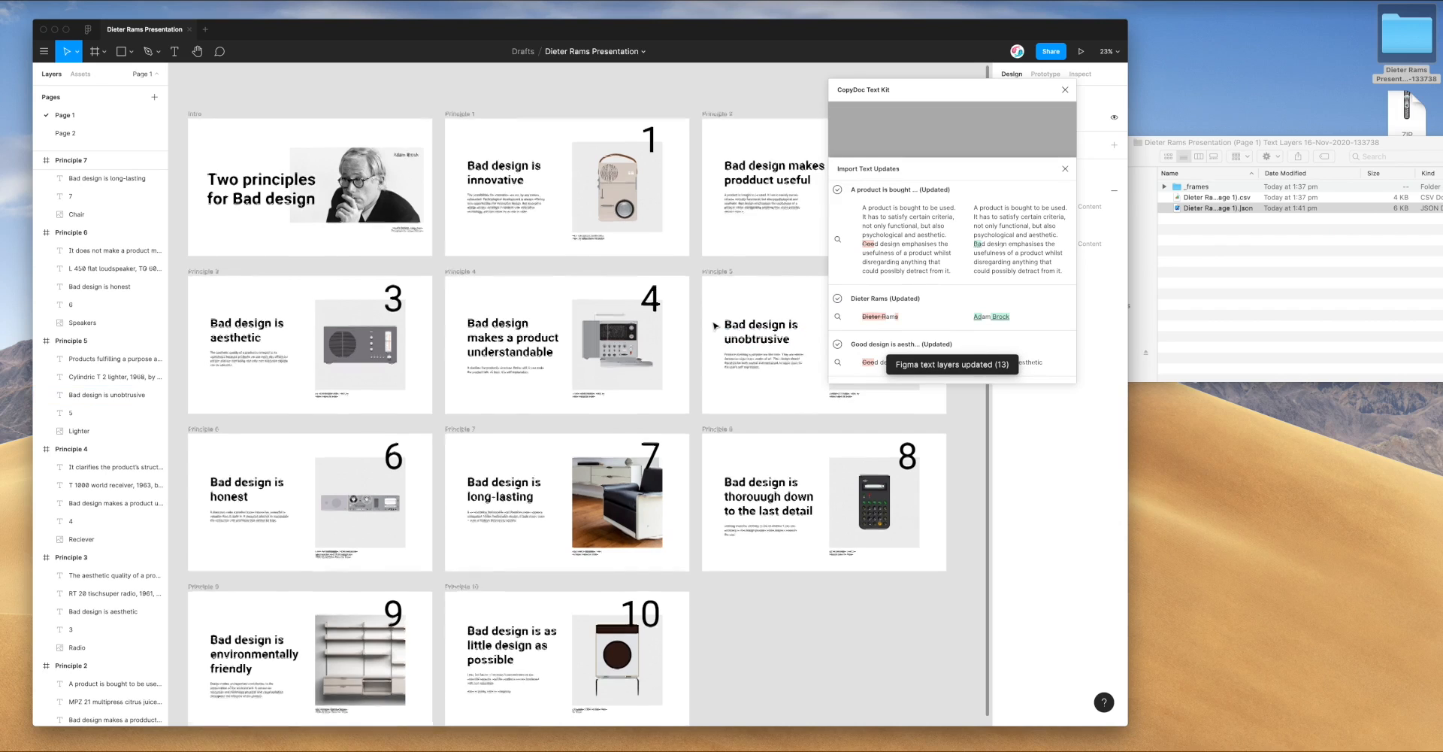
scroll(701, 322, down, 2)
scroll(701, 322, up, 1)
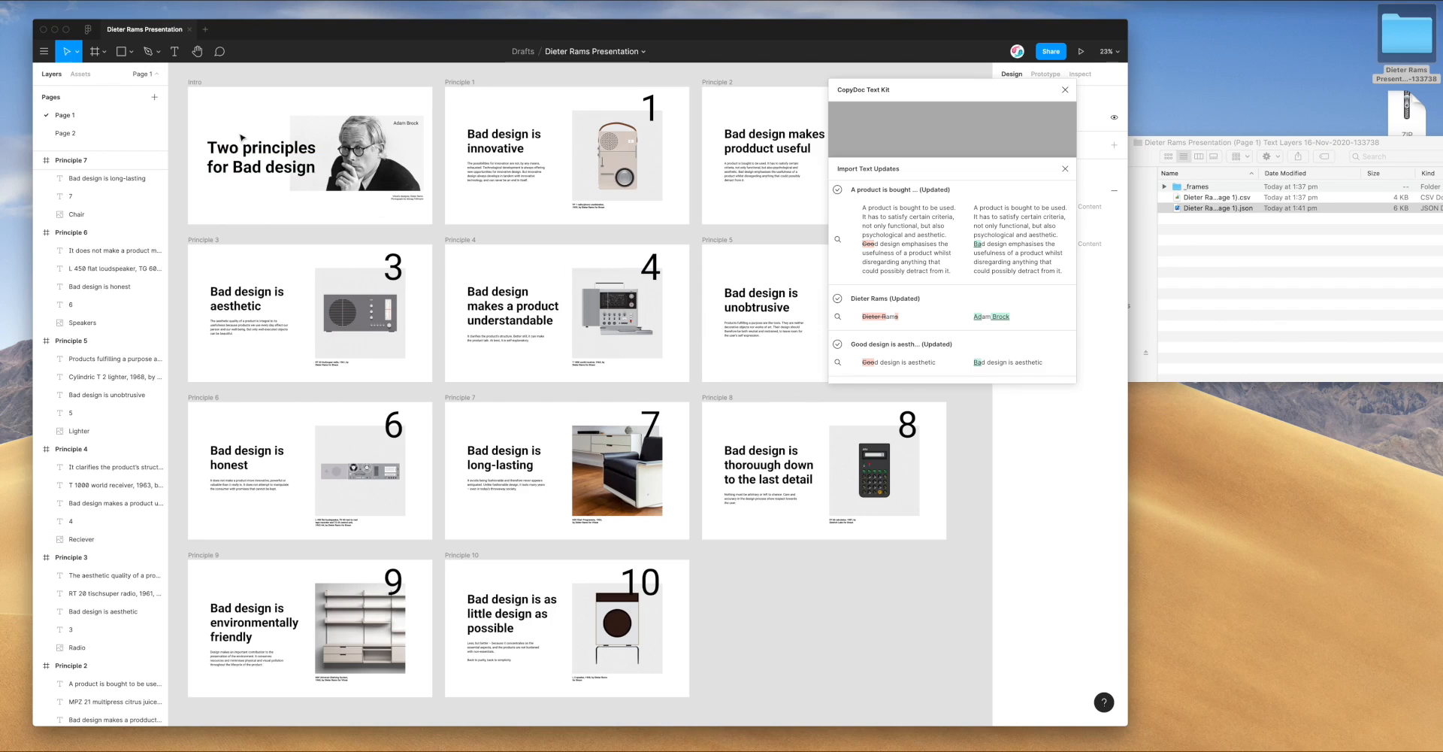
scroll(438, 155, up, 1)
scroll(741, 277, up, 1)
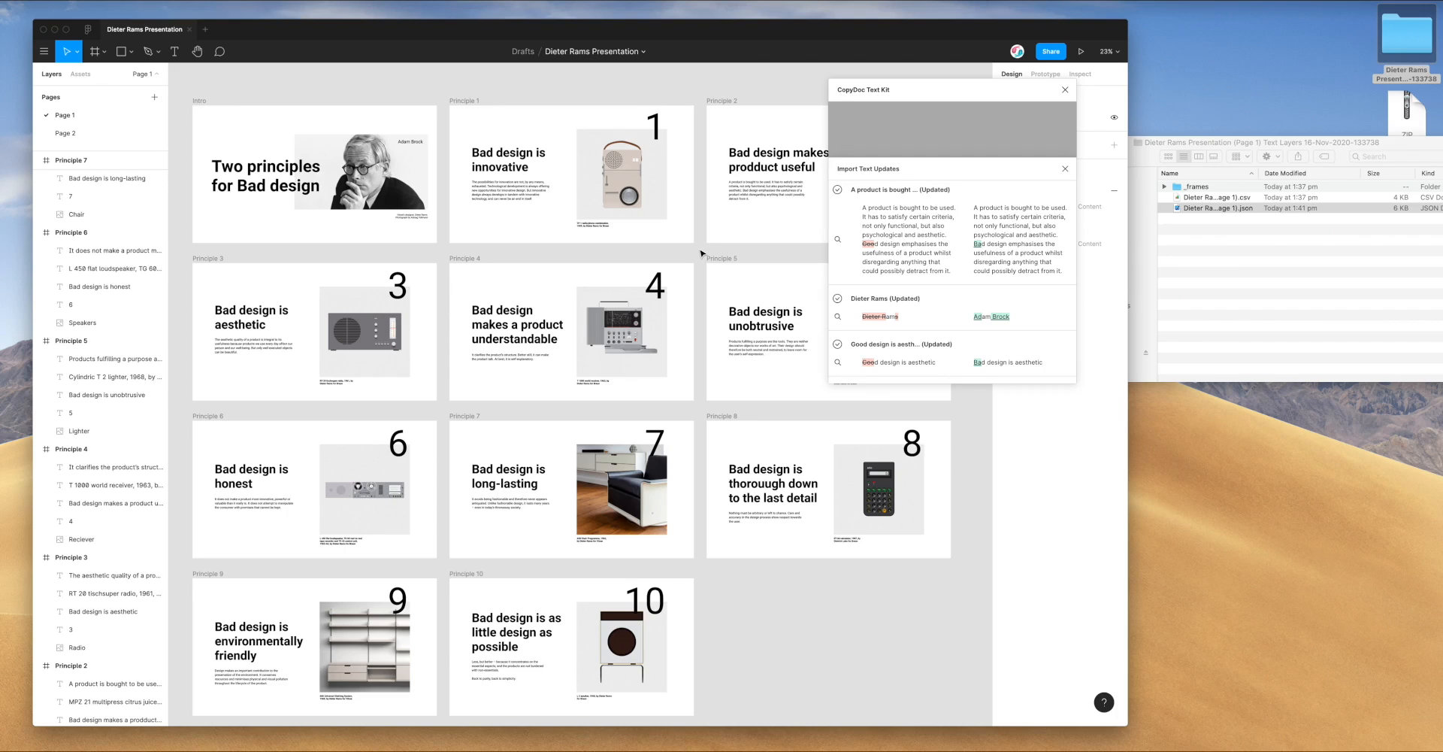
scroll(703, 254, down, 1)
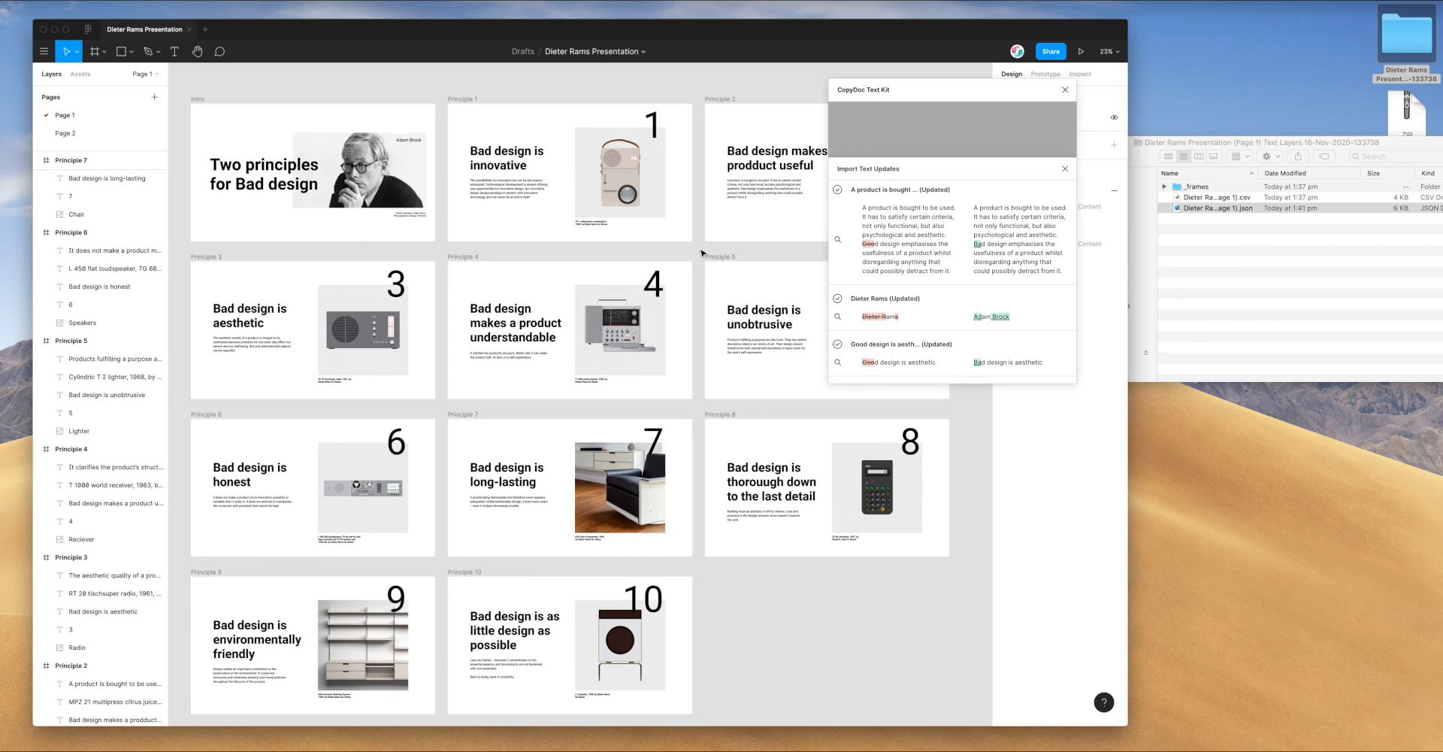
scroll(702, 254, down, 2)
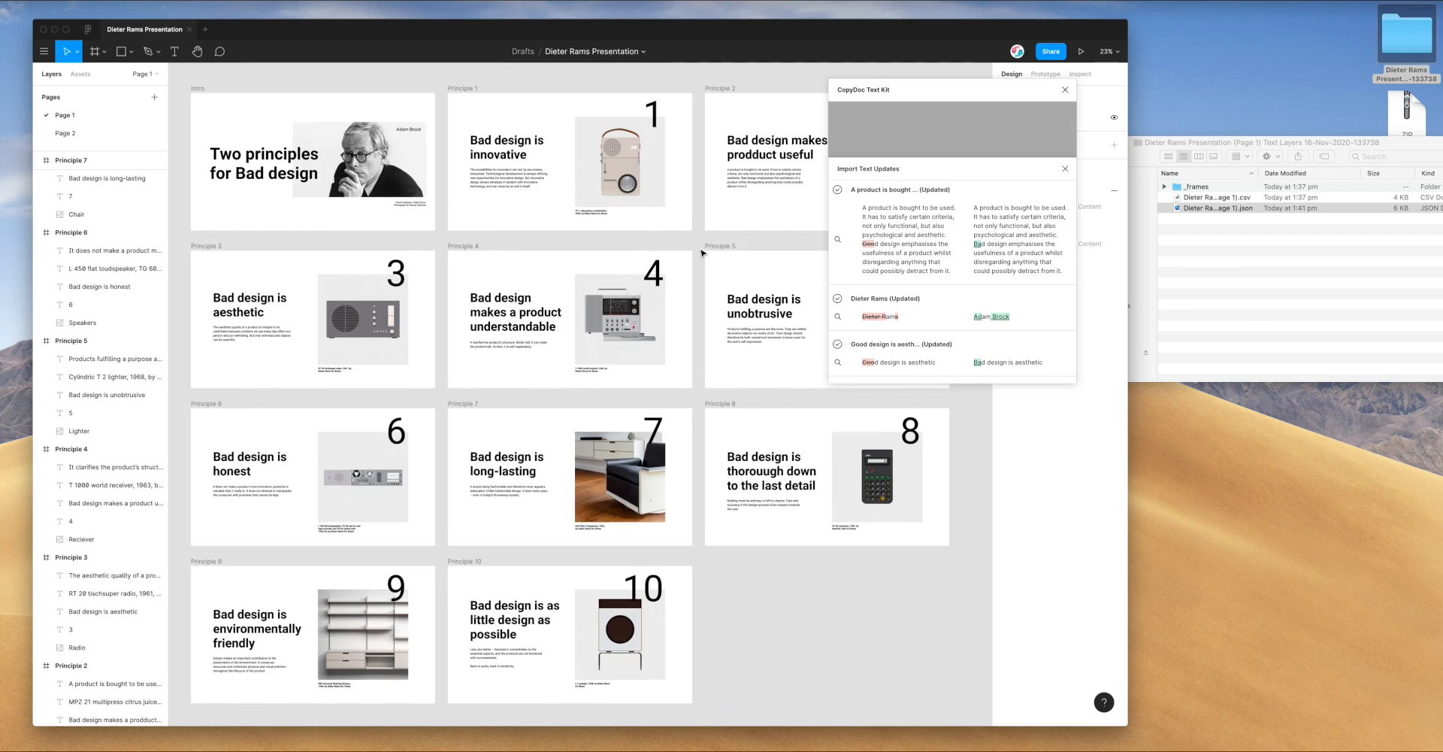
scroll(702, 252, down, 1)
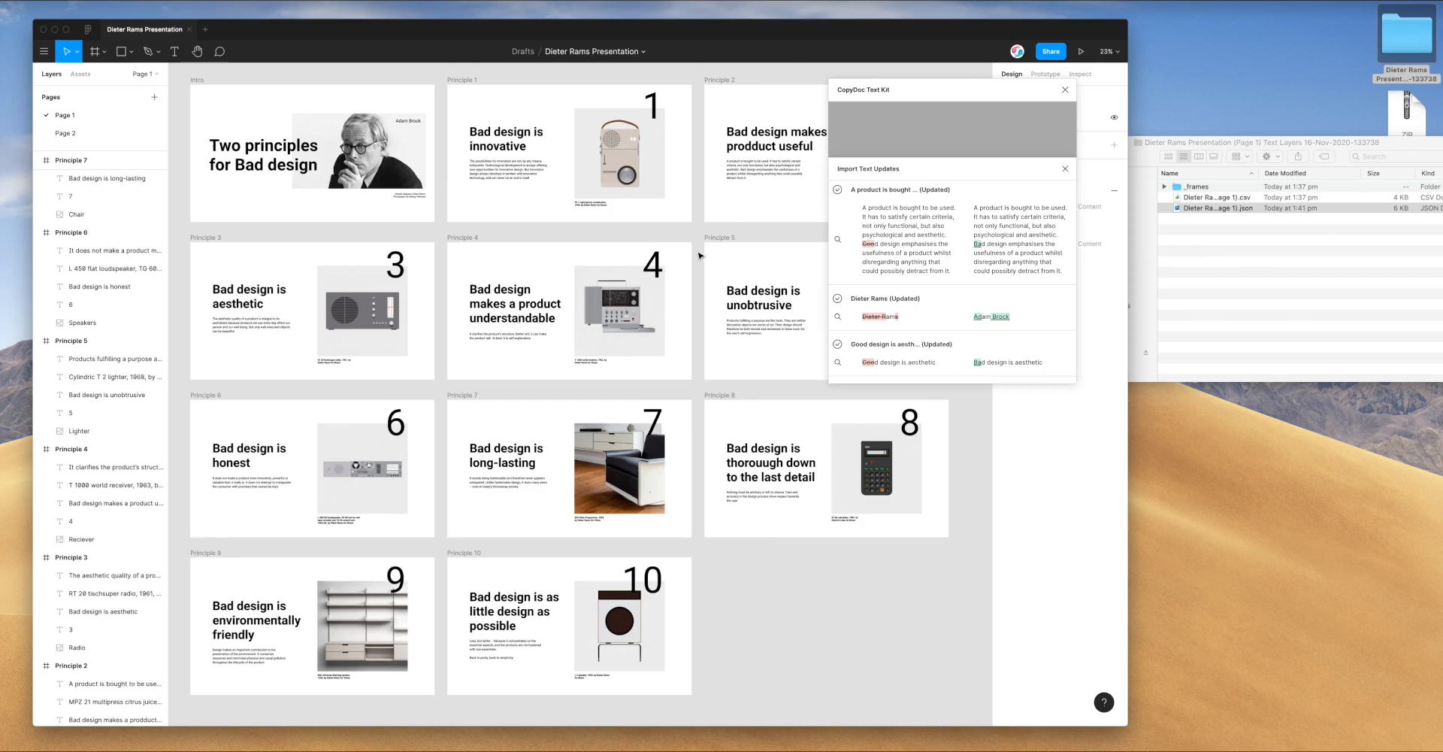
scroll(701, 241, up, 1)
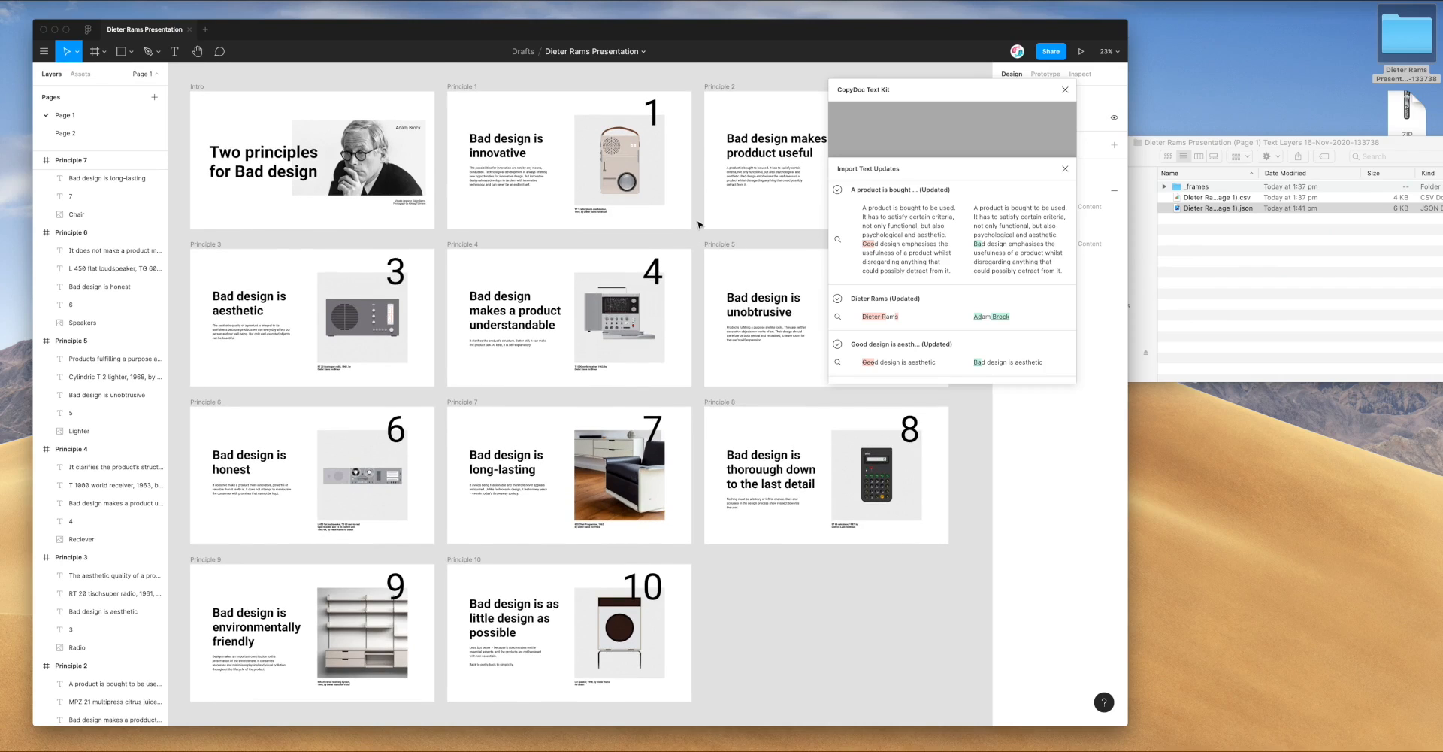
scroll(699, 226, up, 1)
scroll(699, 224, down, 2)
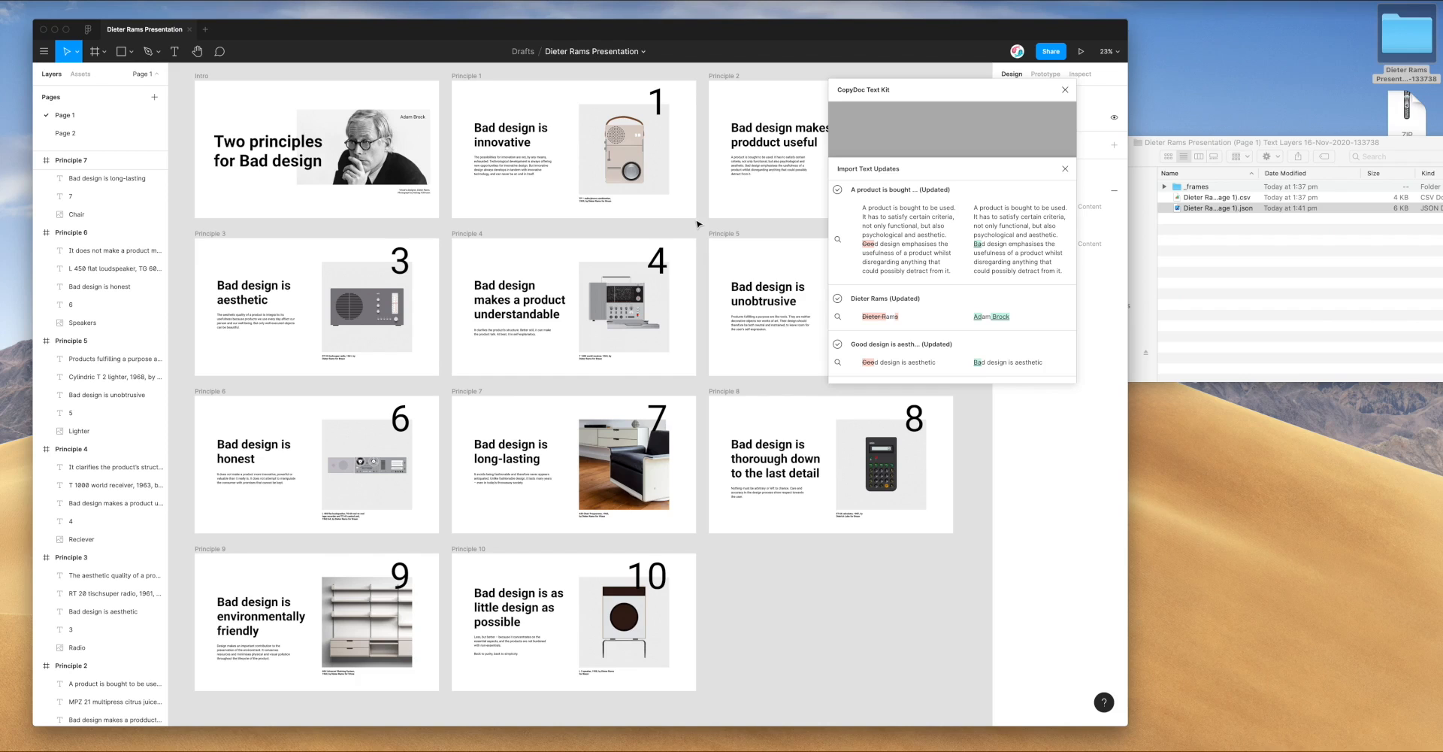
scroll(705, 226, up, 2)
scroll(705, 226, down, 1)
scroll(705, 226, left, 1)
scroll(705, 226, right, 1)
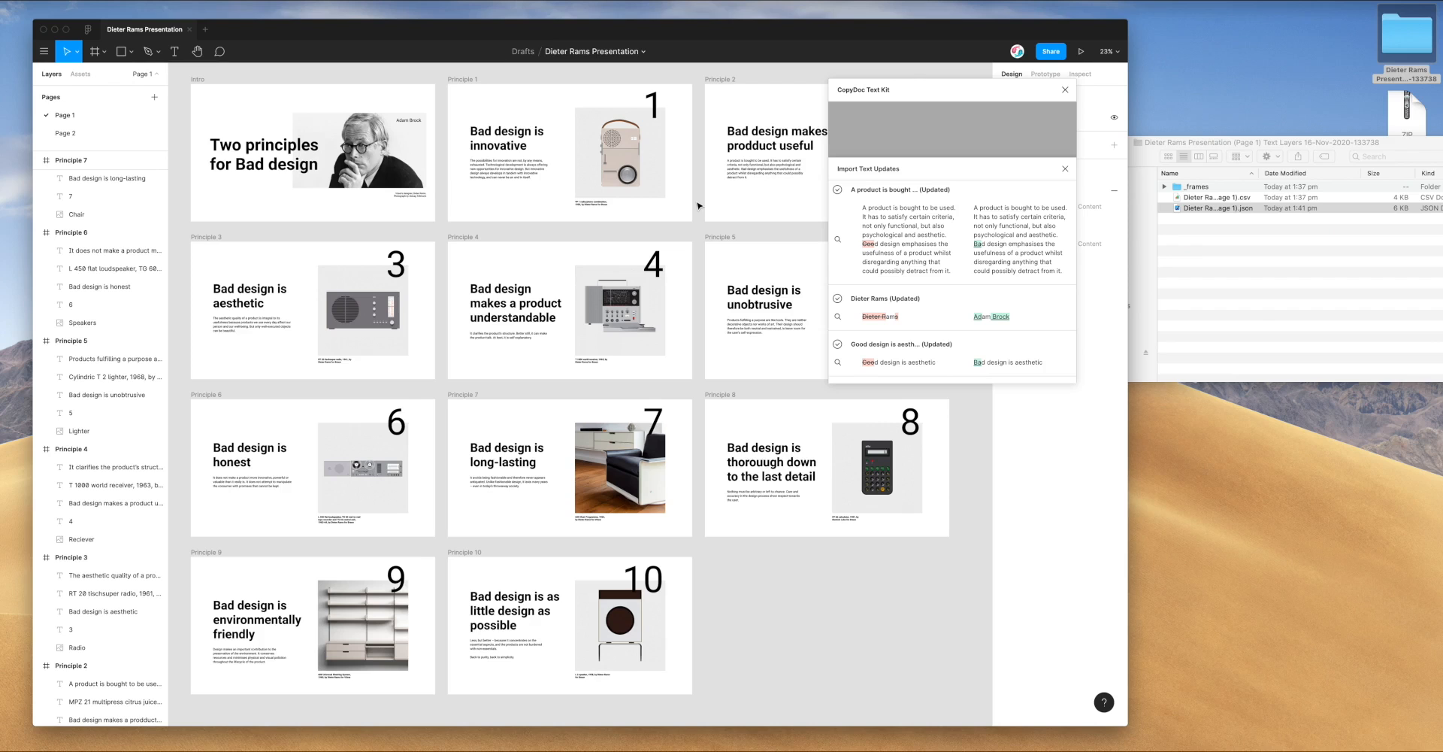
scroll(699, 206, right, 1)
scroll(699, 206, down, 1)
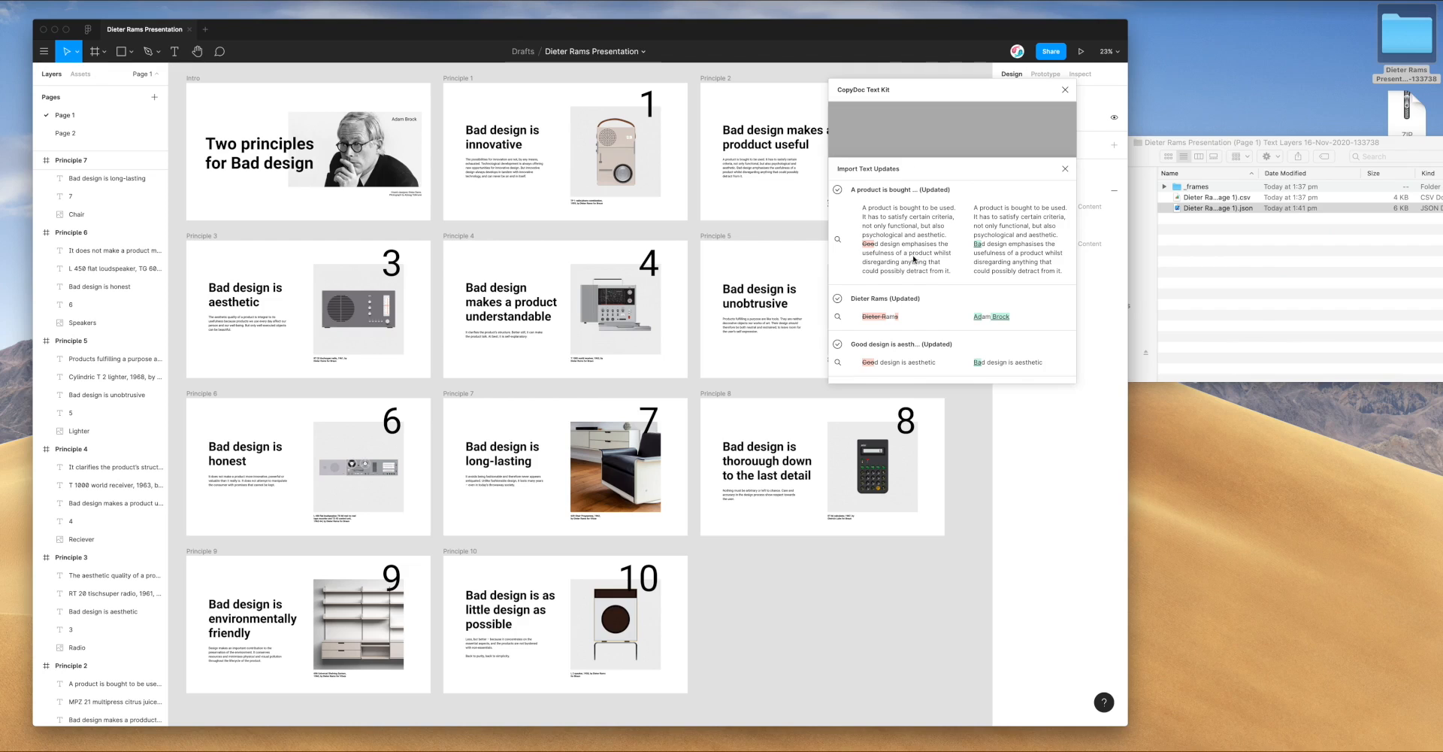
Scroll through the Import Text Updates list, then close the review sheet
scroll(910, 256, down, 8)
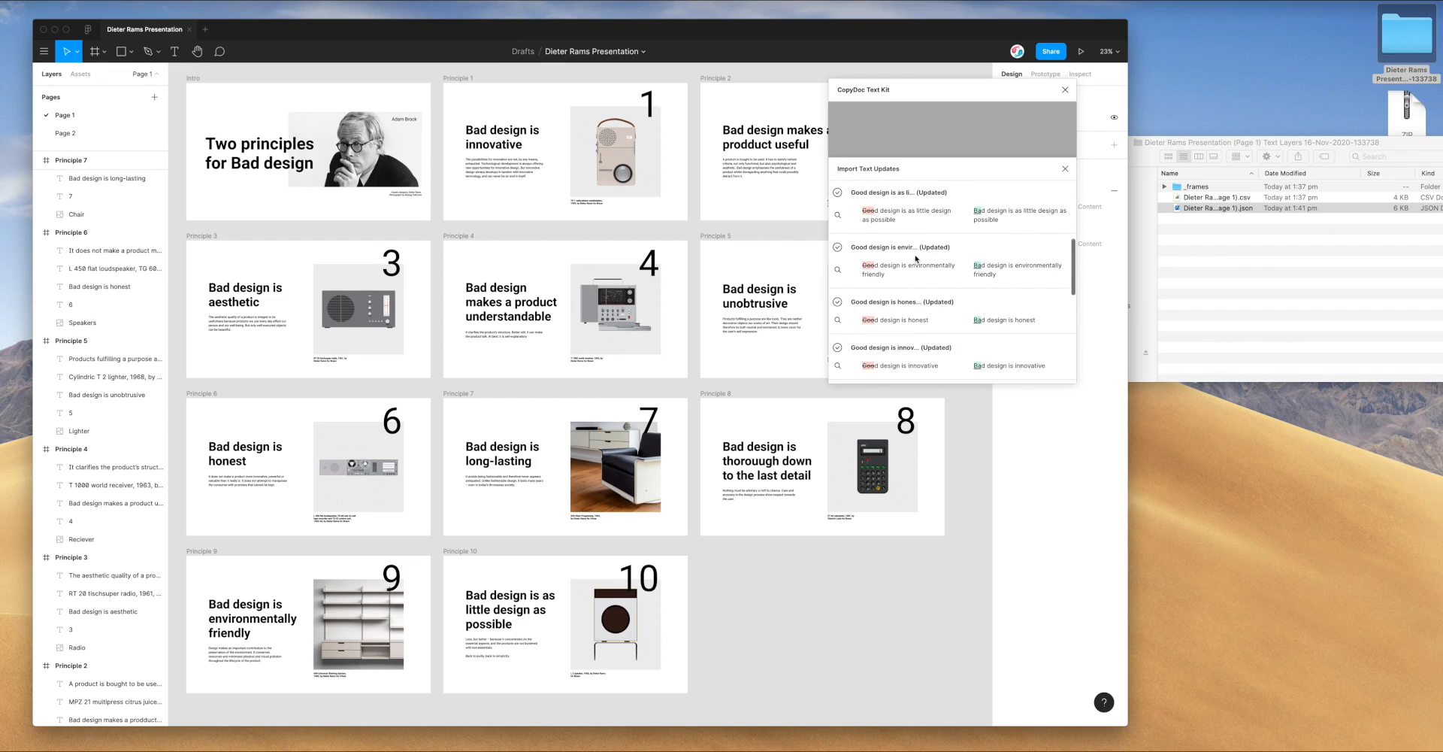
scroll(916, 258, down, 1)
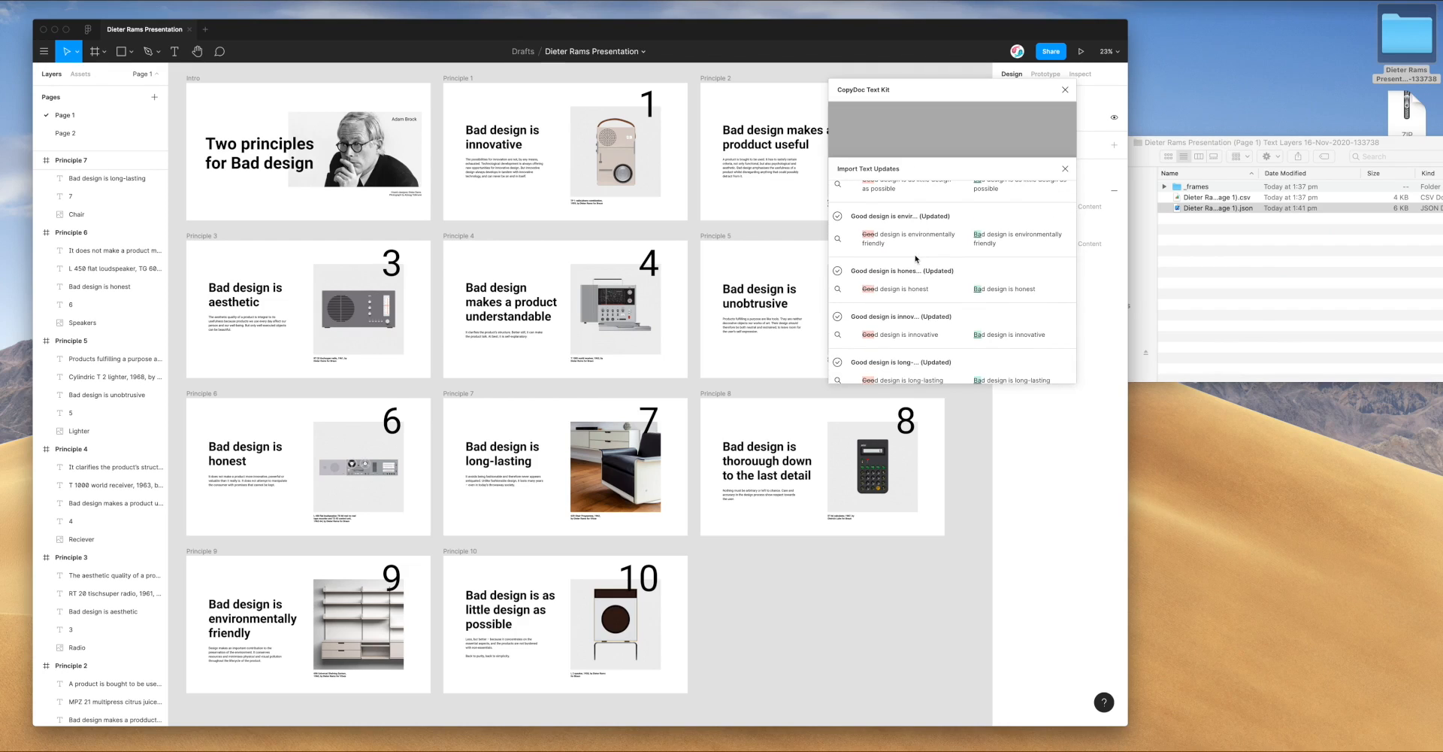
scroll(916, 258, down, 3)
scroll(916, 258, up, 10)
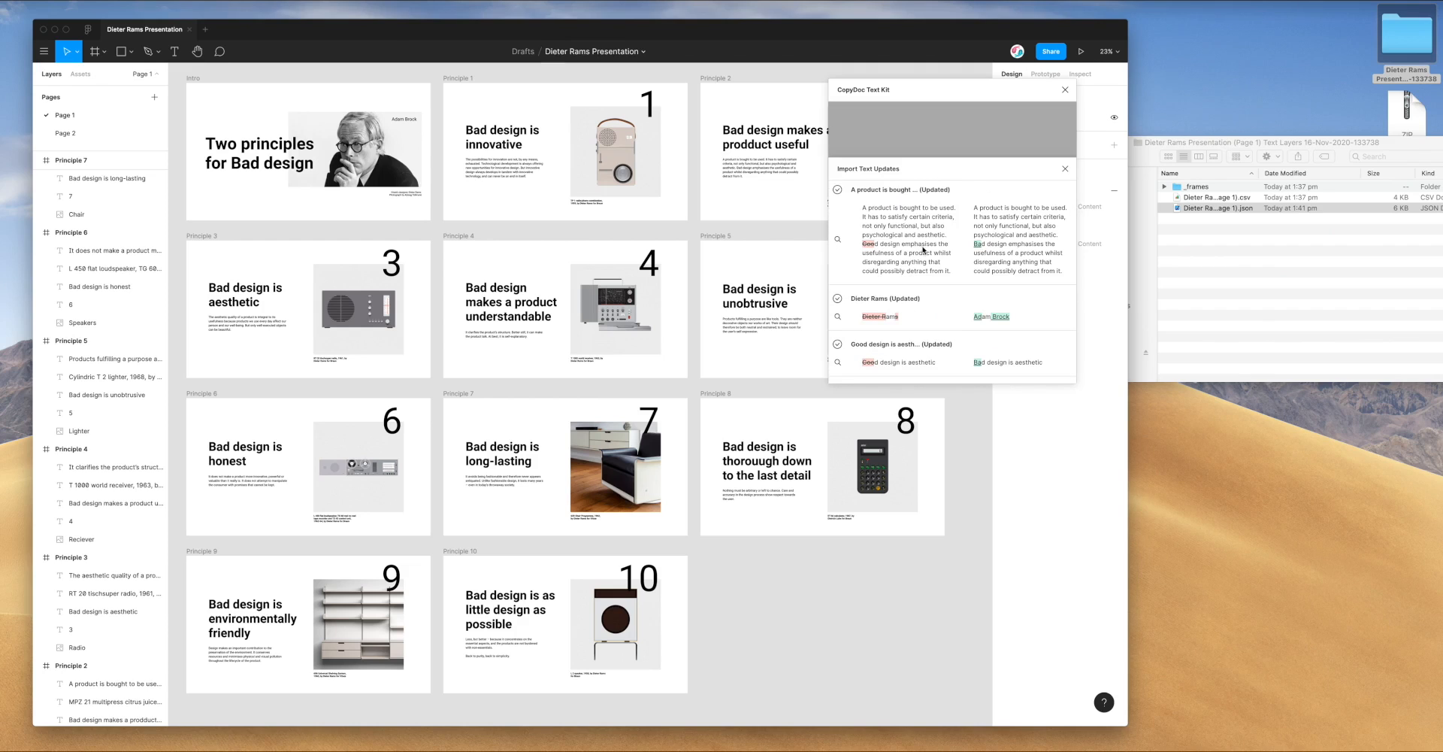
click(935, 152)
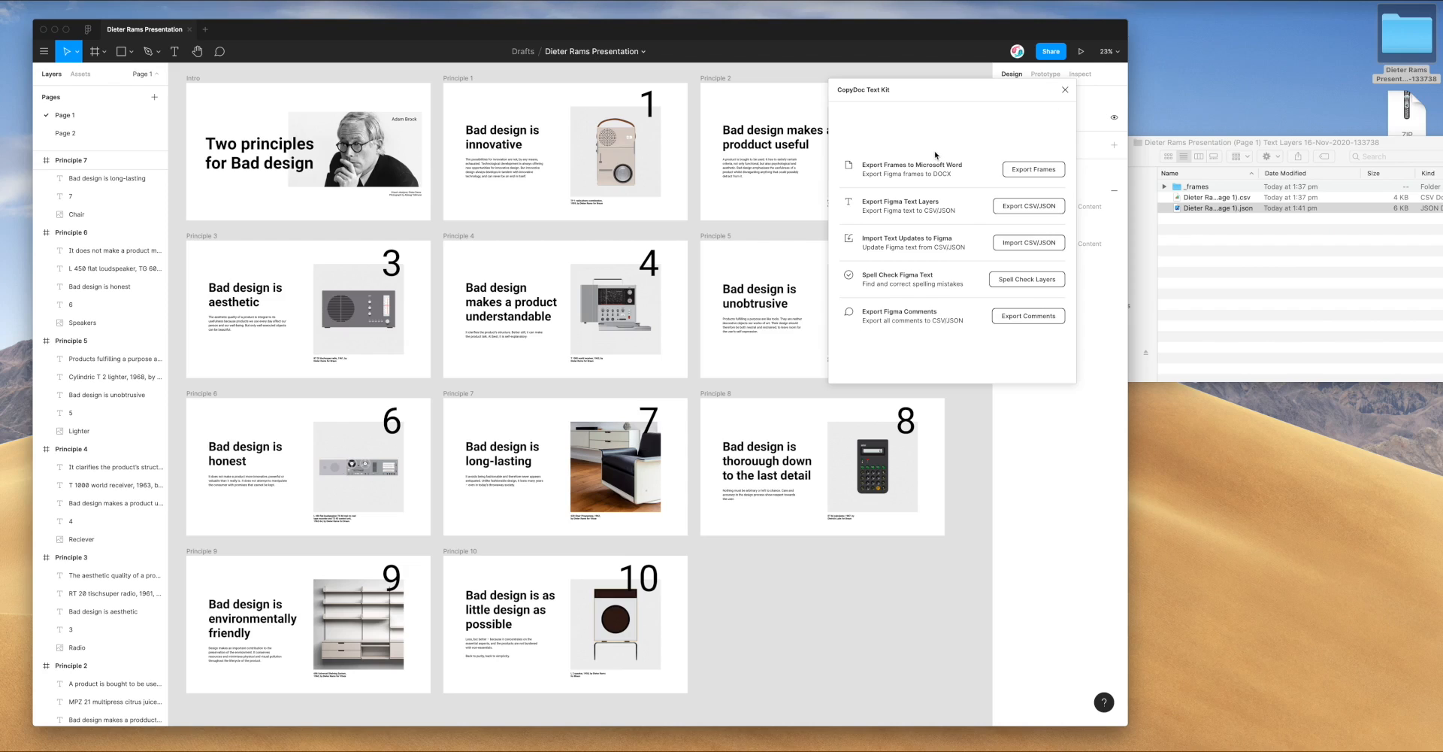